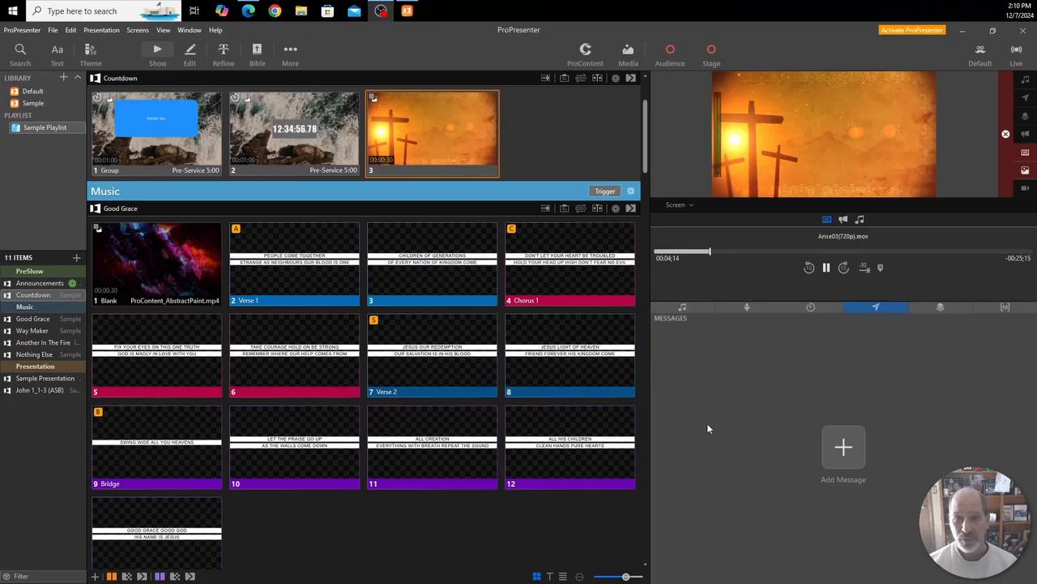
Open the Screen Configuration window and move it up over the slide area
click(693, 204)
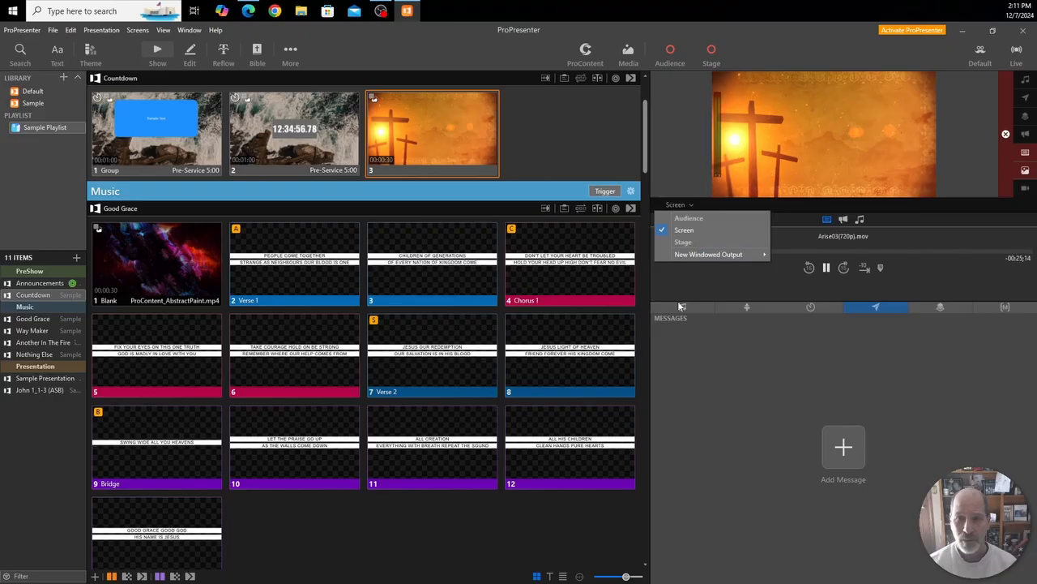
click(706, 363)
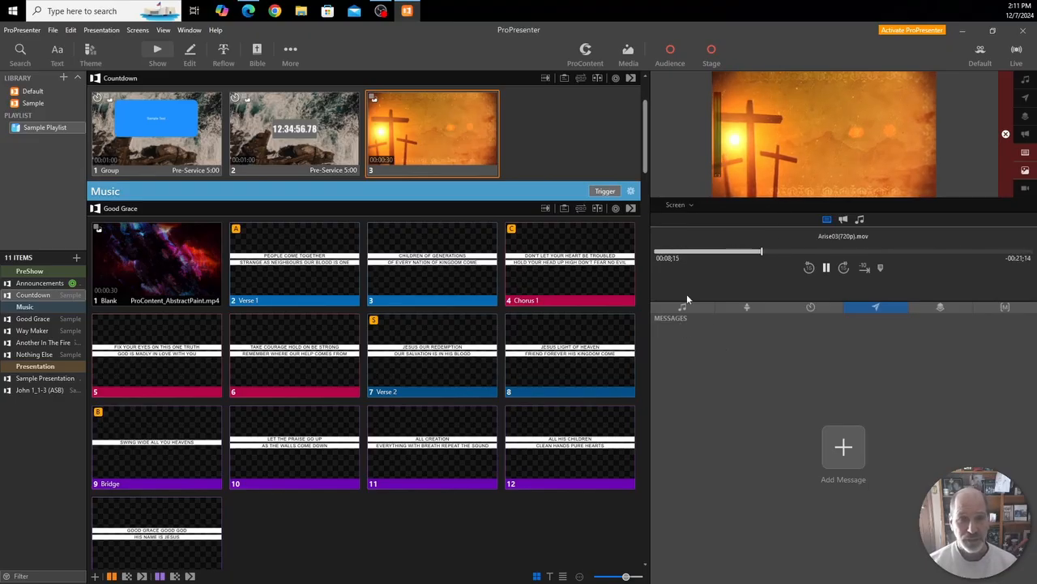
click(138, 33)
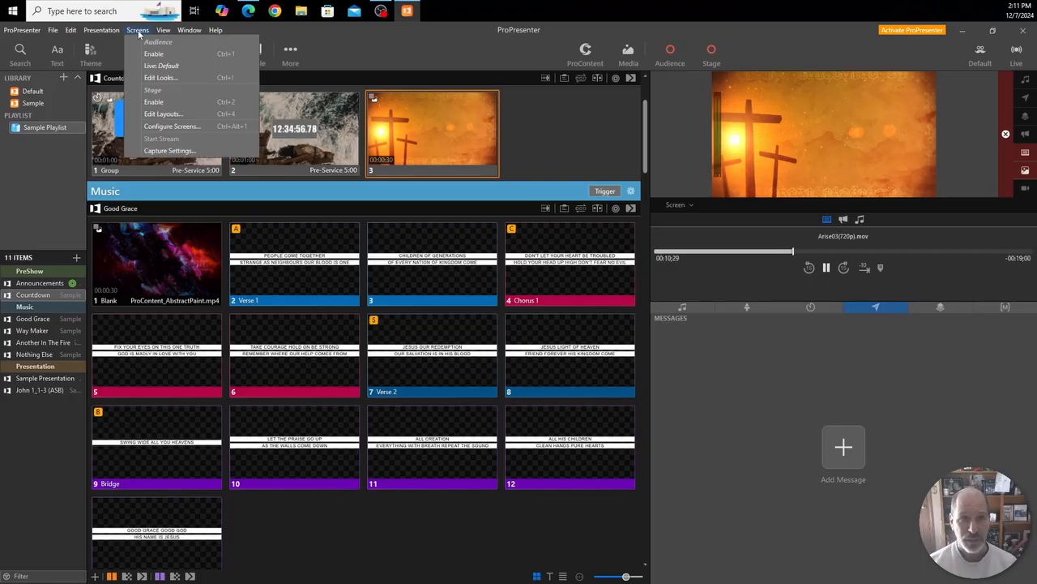
click(156, 127)
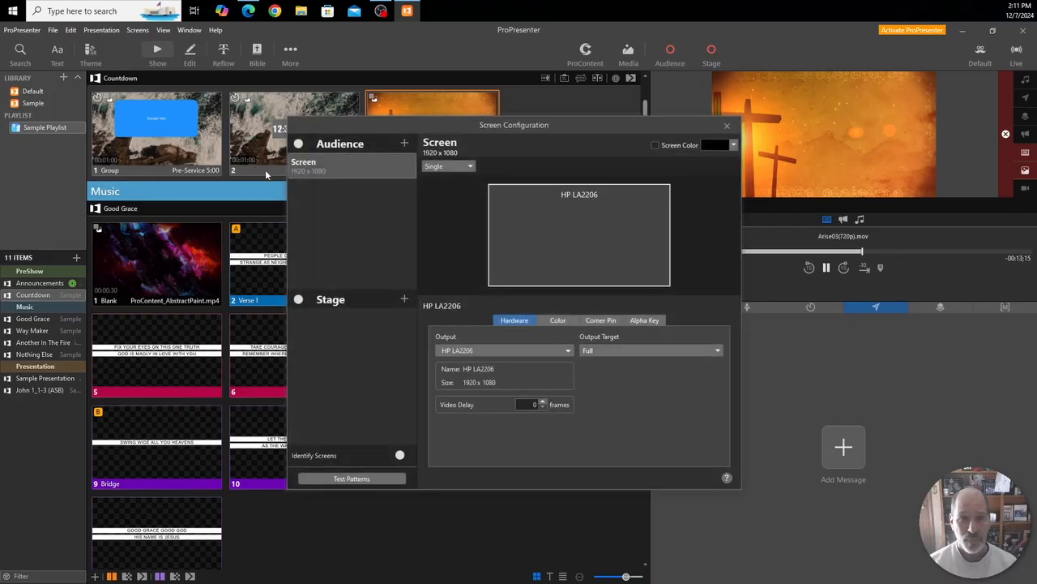
drag(474, 129, 408, 96)
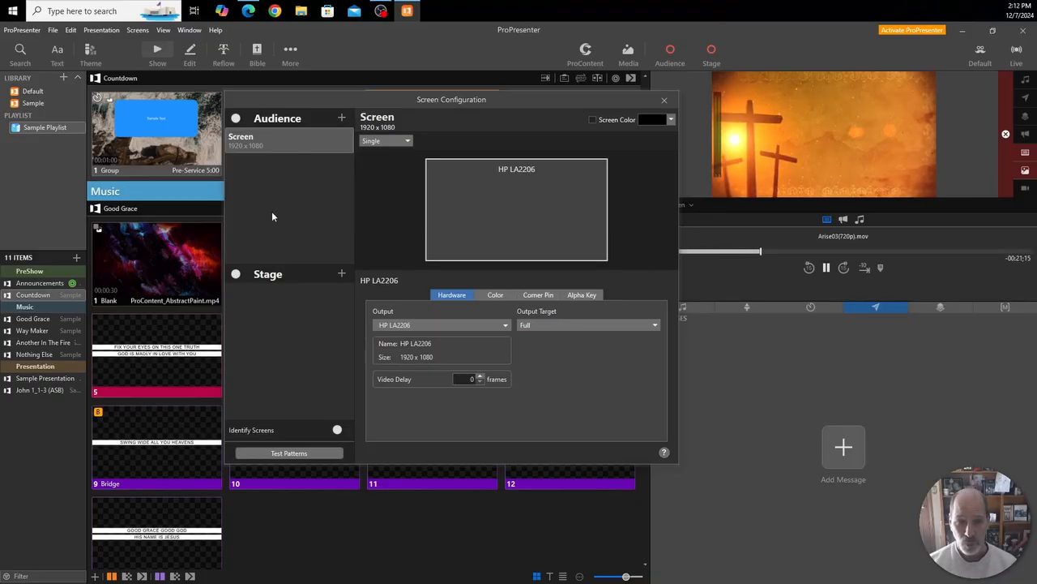
right_click(269, 145)
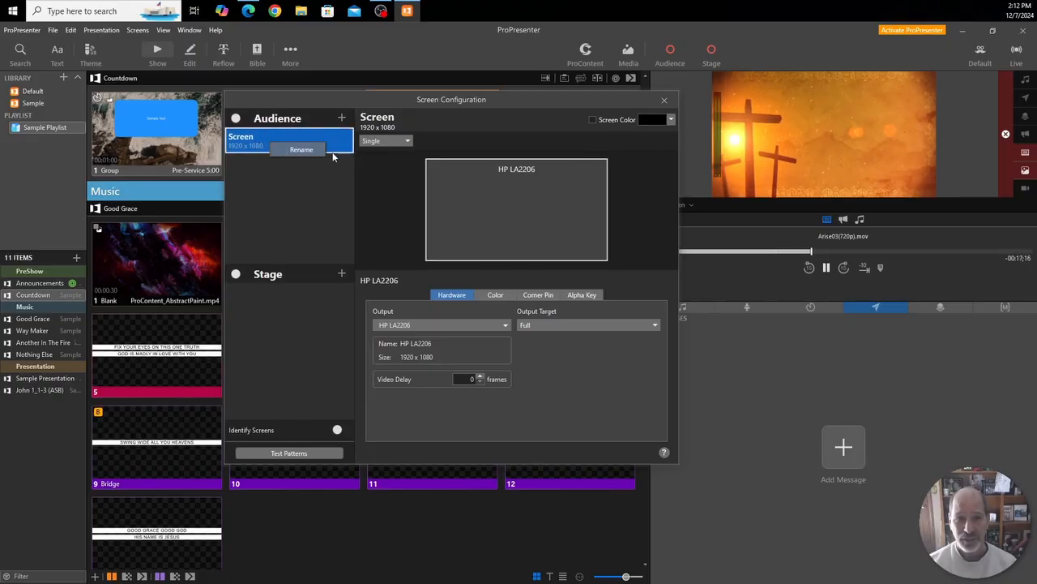
click(310, 183)
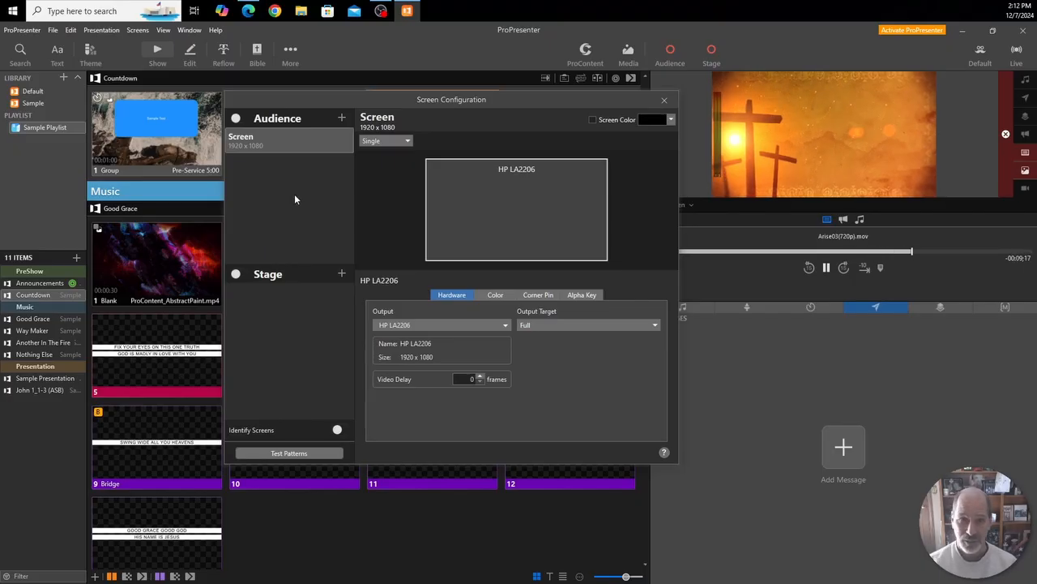
Add an audience screen that uses a new 1920x1080p59.94 placeholder output
click(341, 118)
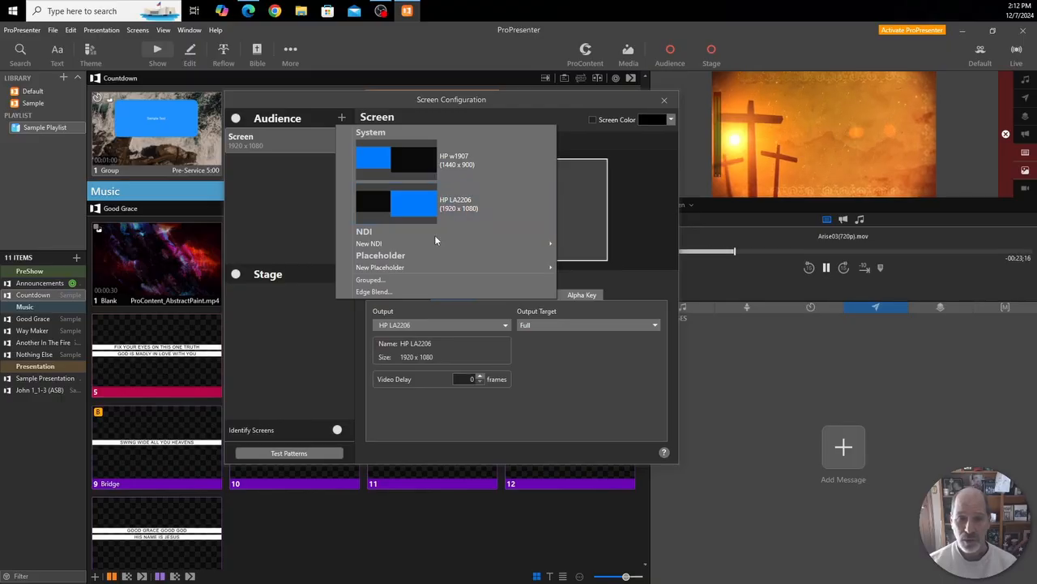
mouse_move(364, 269)
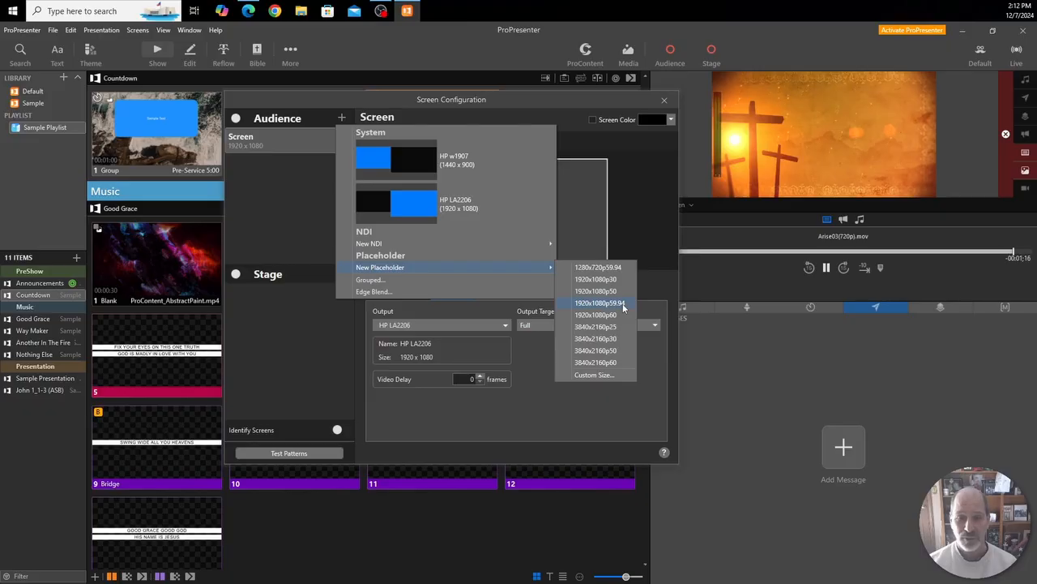
click(620, 303)
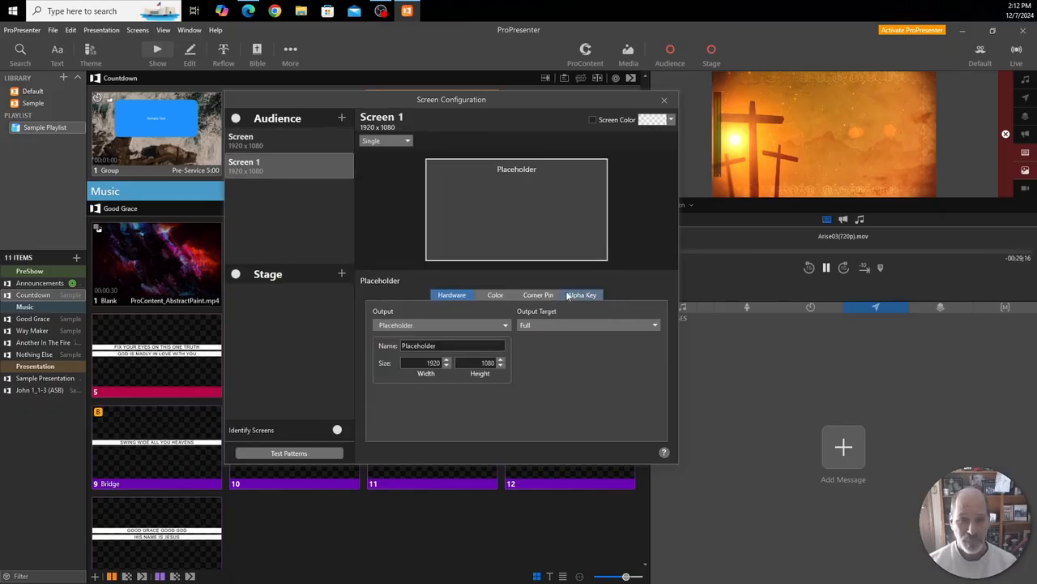
Name the placeholder output Livestream and look at the screens offered for the preview
drag(451, 345, 389, 349)
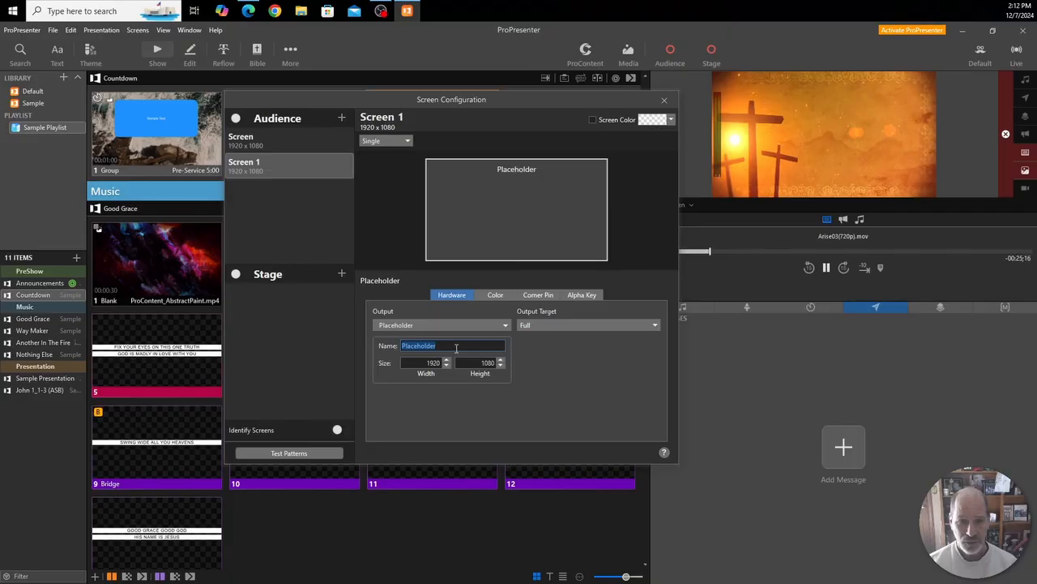
text(Li)
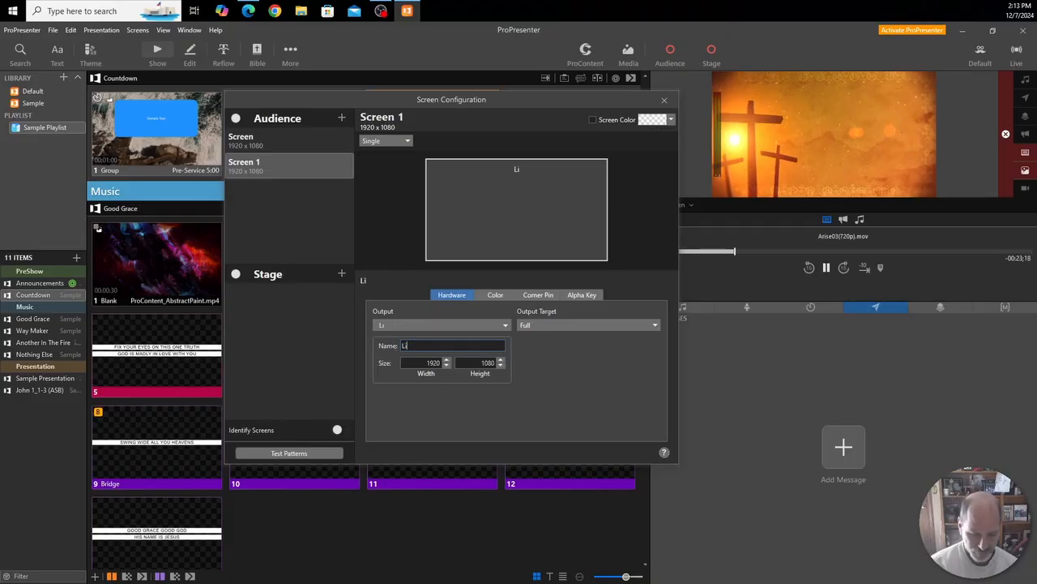
text(vestream)
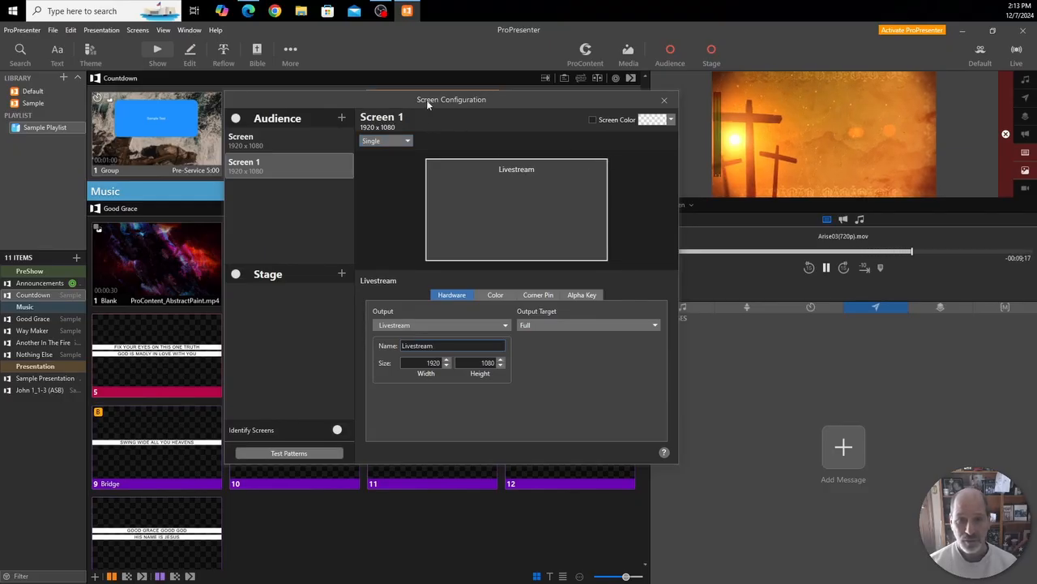
drag(446, 100, 398, 101)
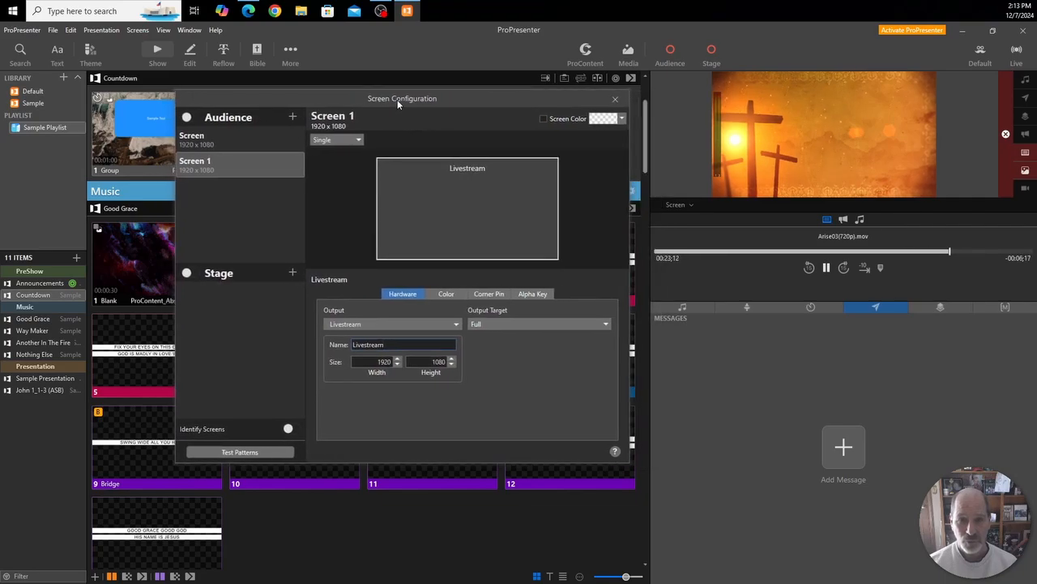
click(691, 205)
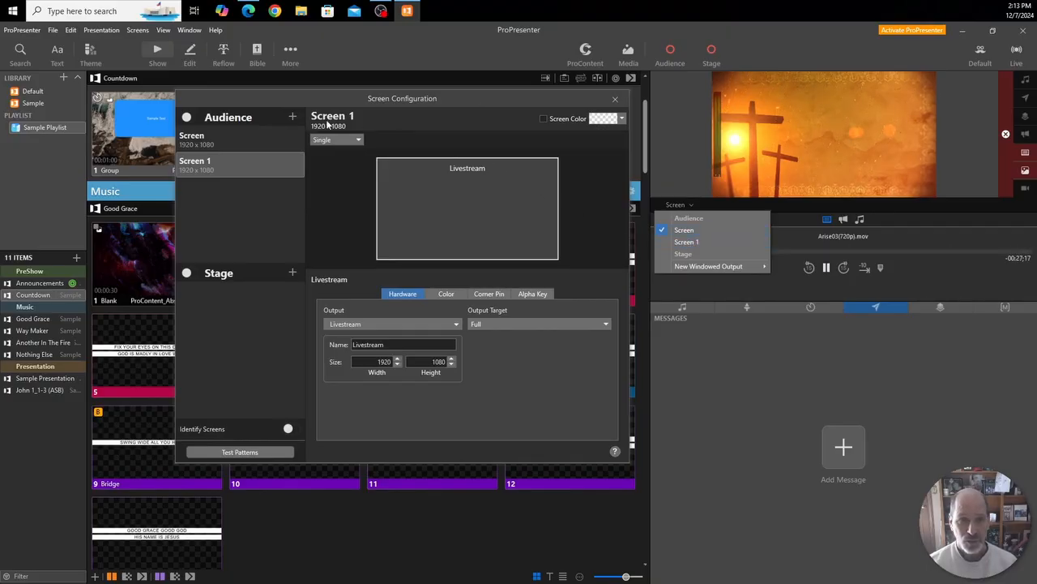
right_click(212, 162)
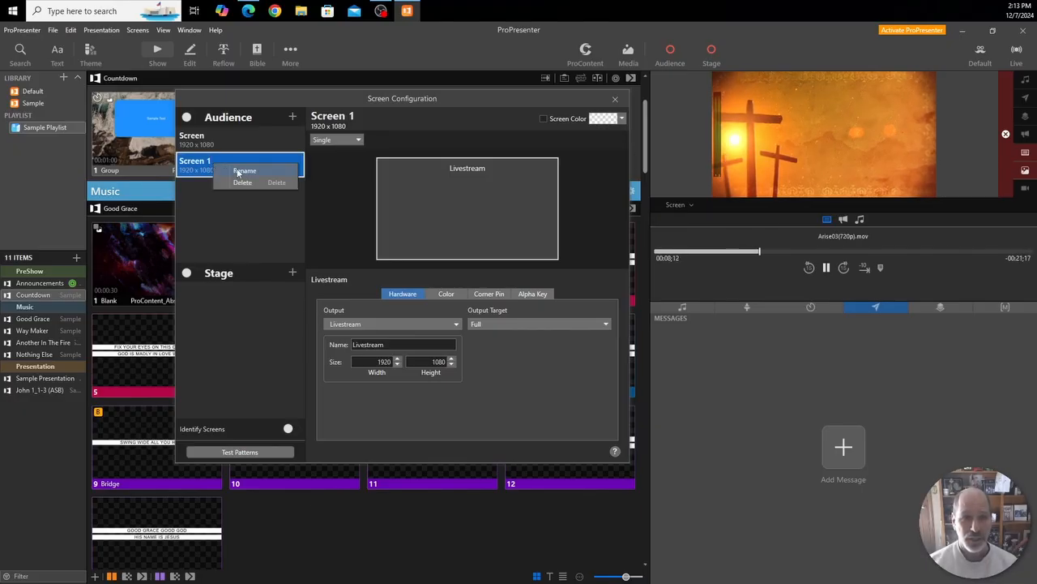
click(236, 168)
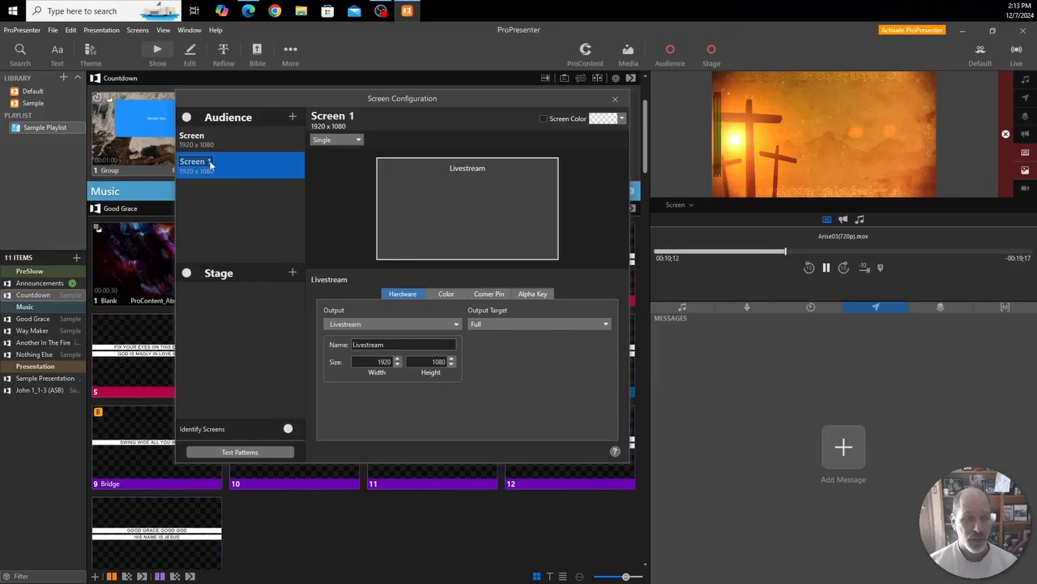
key(Return)
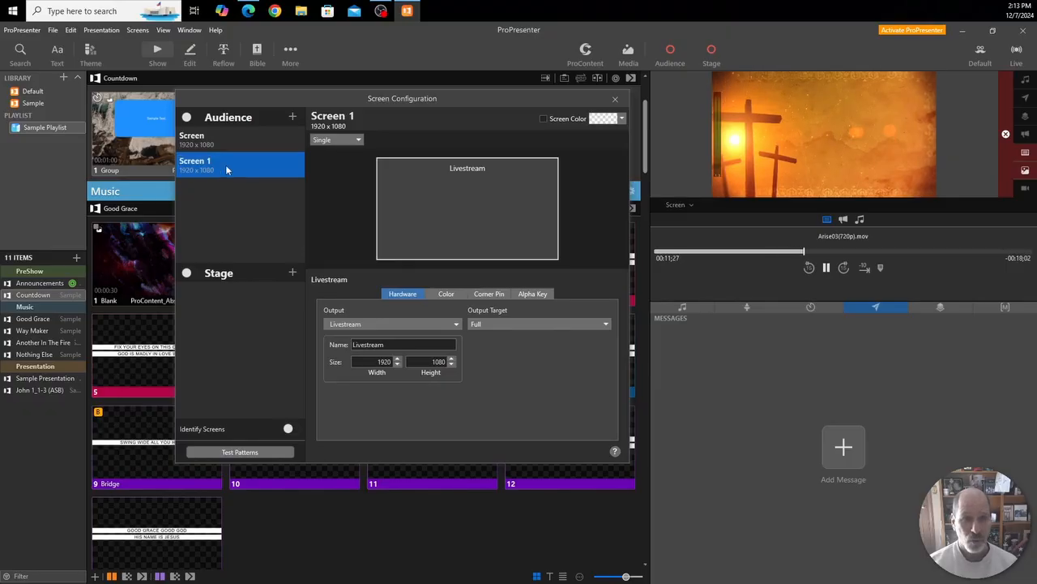
Rename the new audience screen Livestream/Lobby
double_click(334, 120)
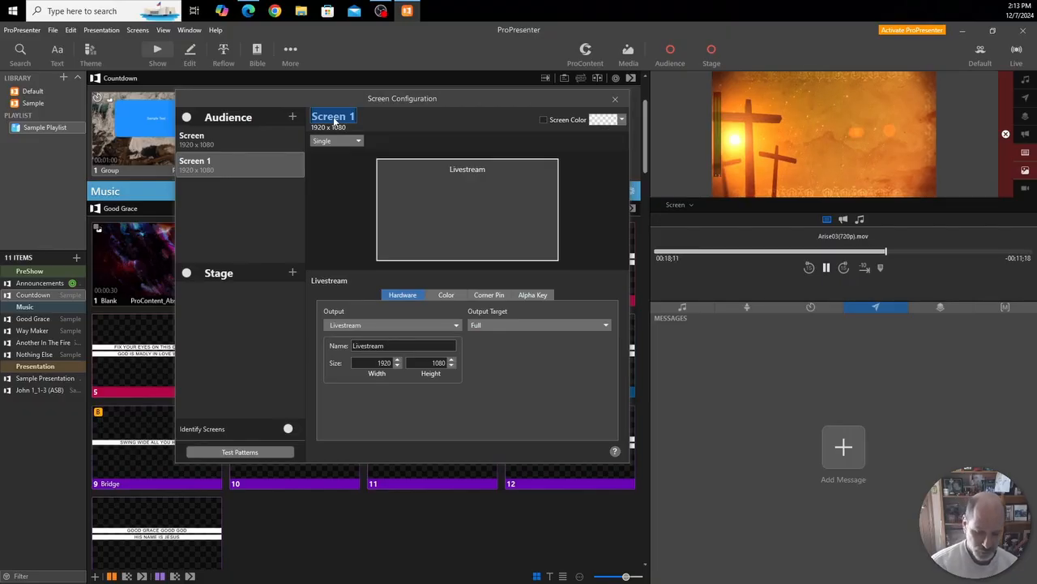
text(Livestre)
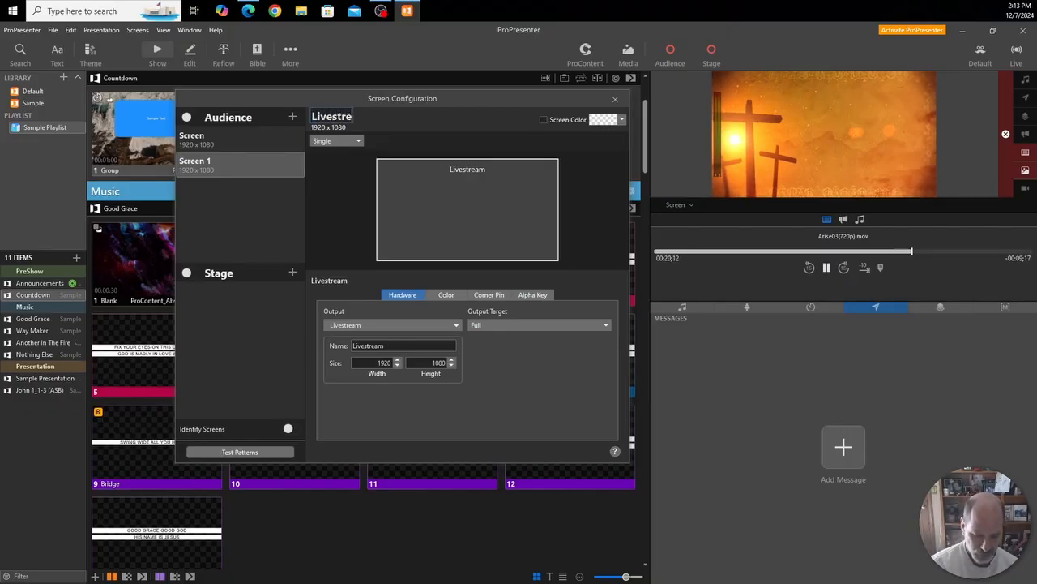
text(am/)
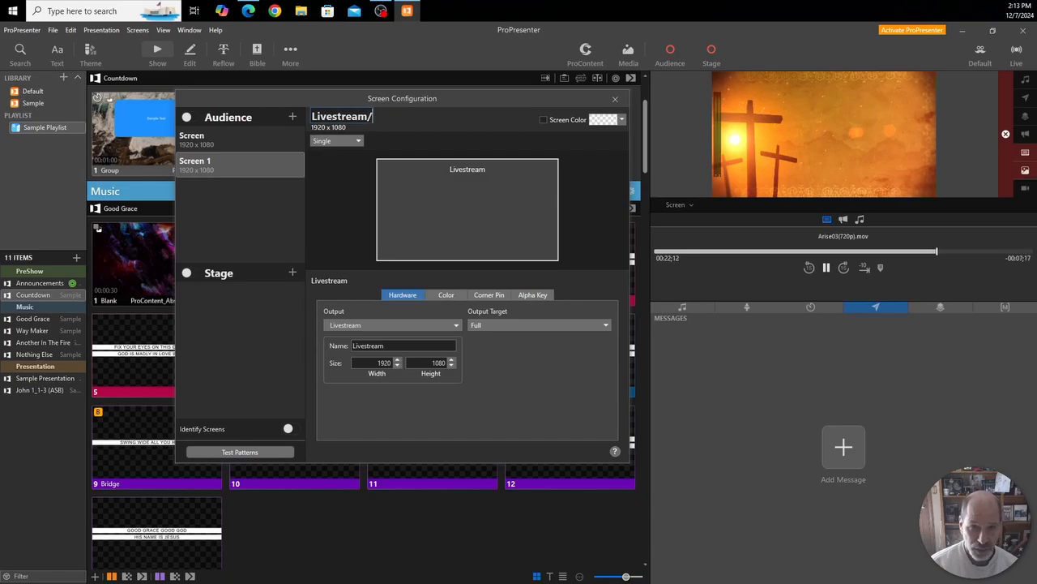
text(Lobby)
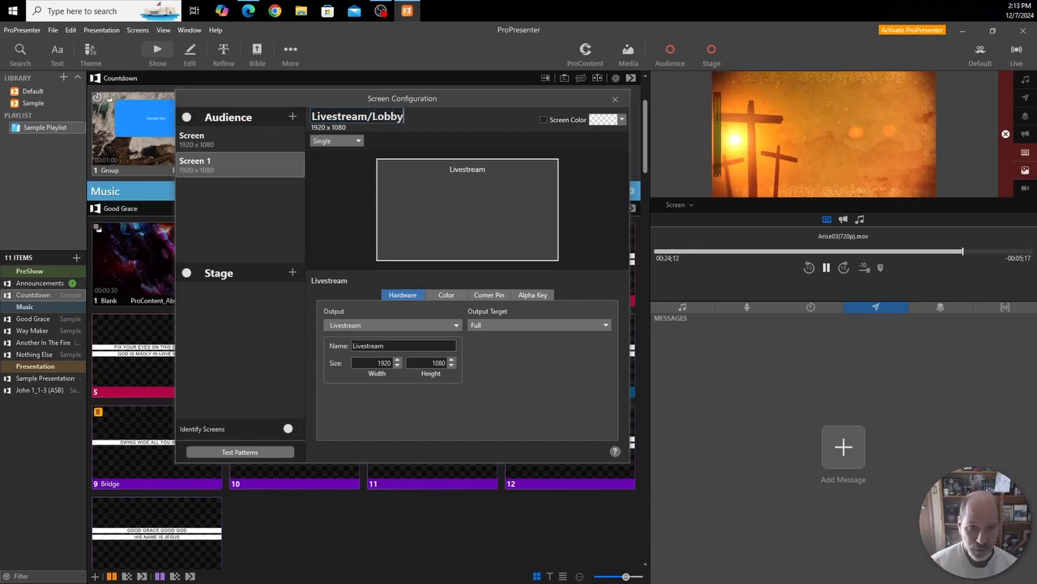
key(Return)
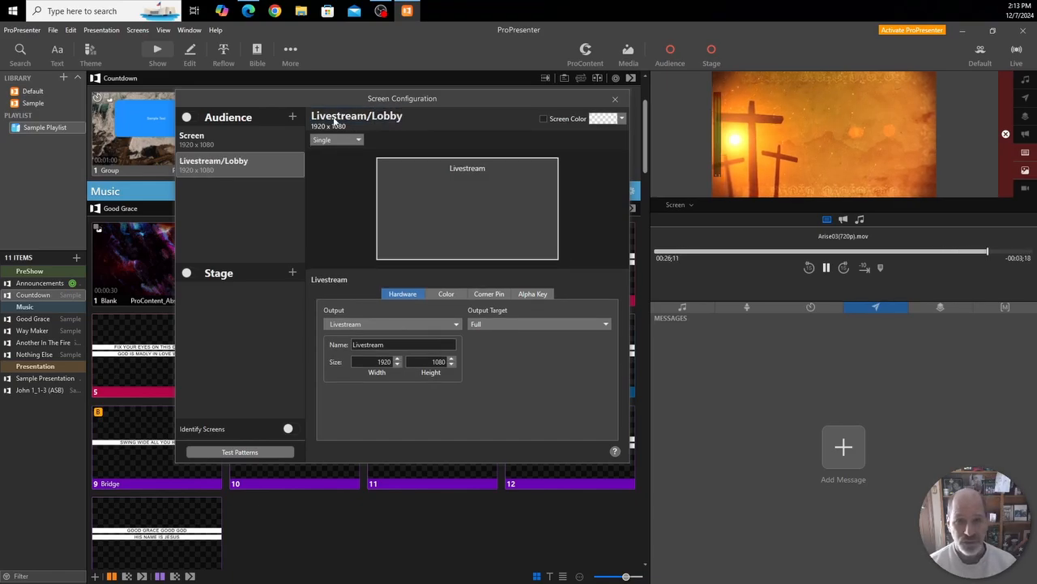
Check the preview's screen choices for the renamed screen and review the Livestream output's width and height
click(689, 204)
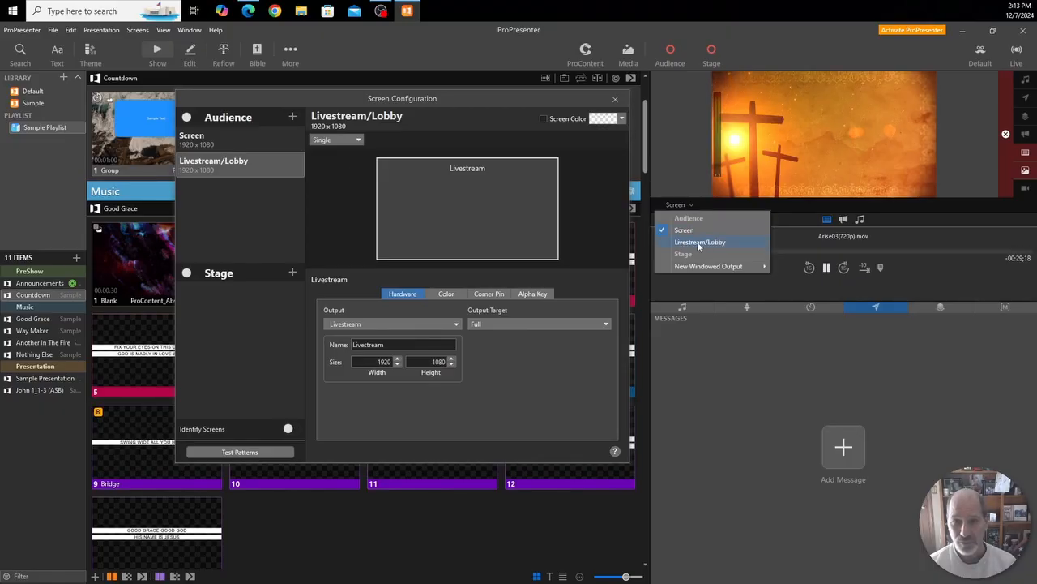
click(467, 190)
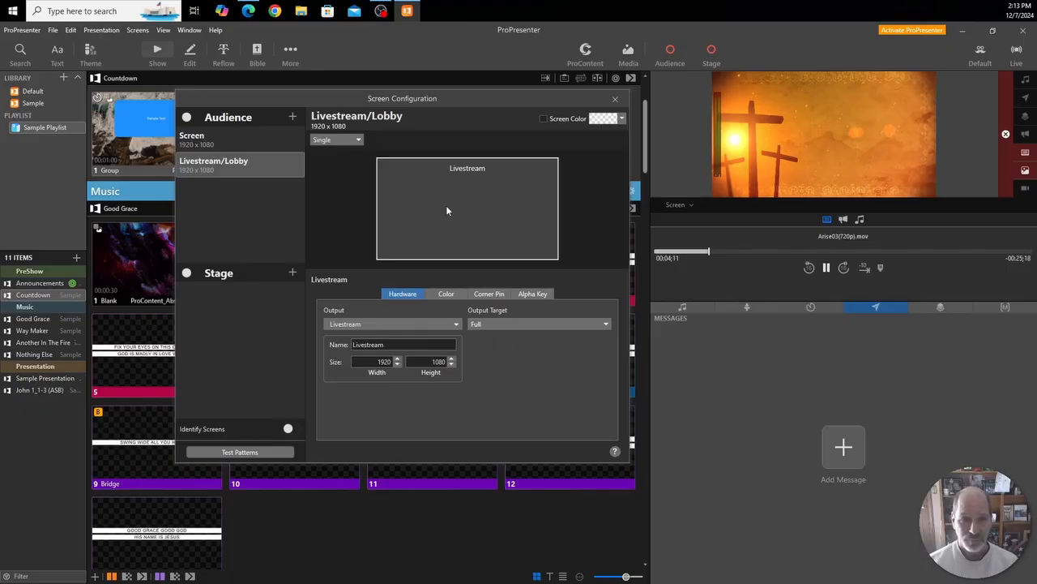
double_click(383, 361)
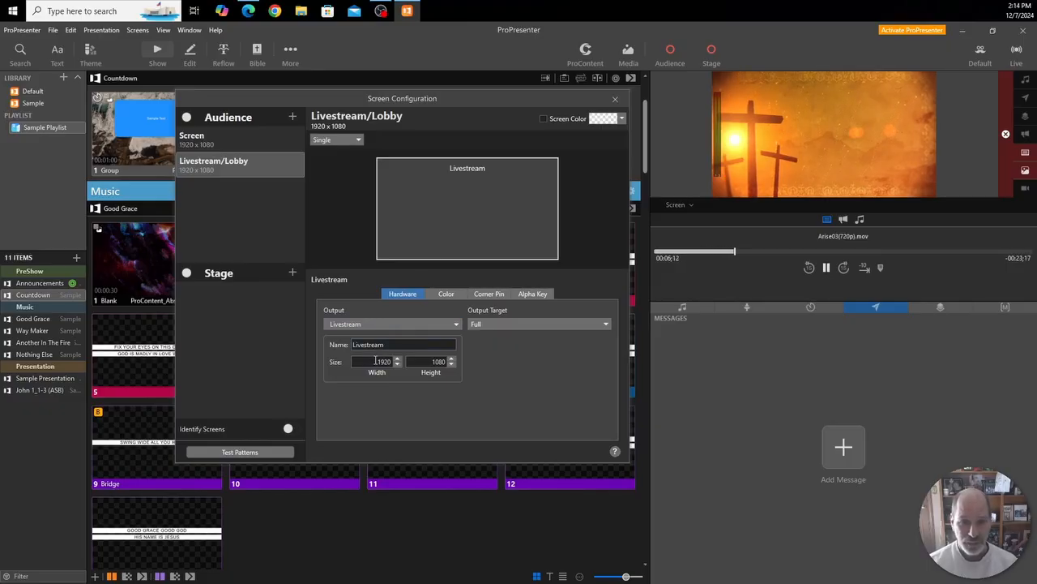
key(Tab)
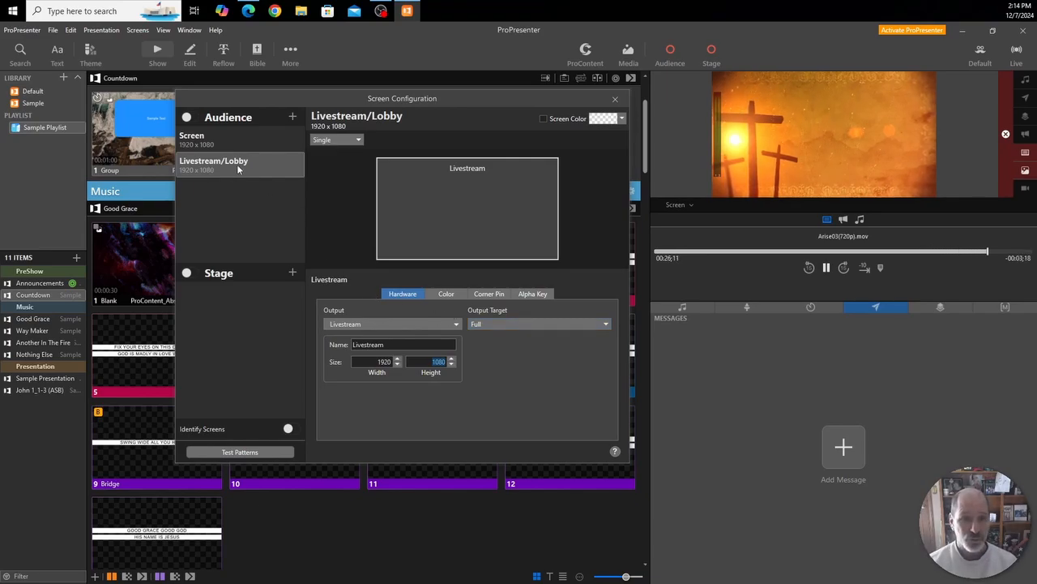
Delete the original audience screen that uses the HP LA2206 output, and select the Livestream/Lobby screen
click(194, 140)
right_click(202, 143)
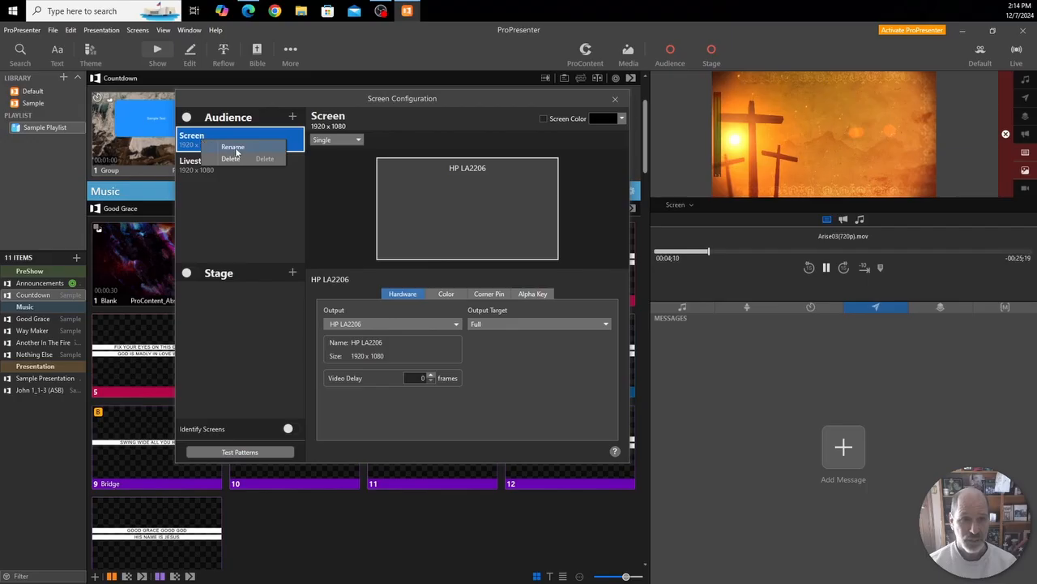
click(230, 159)
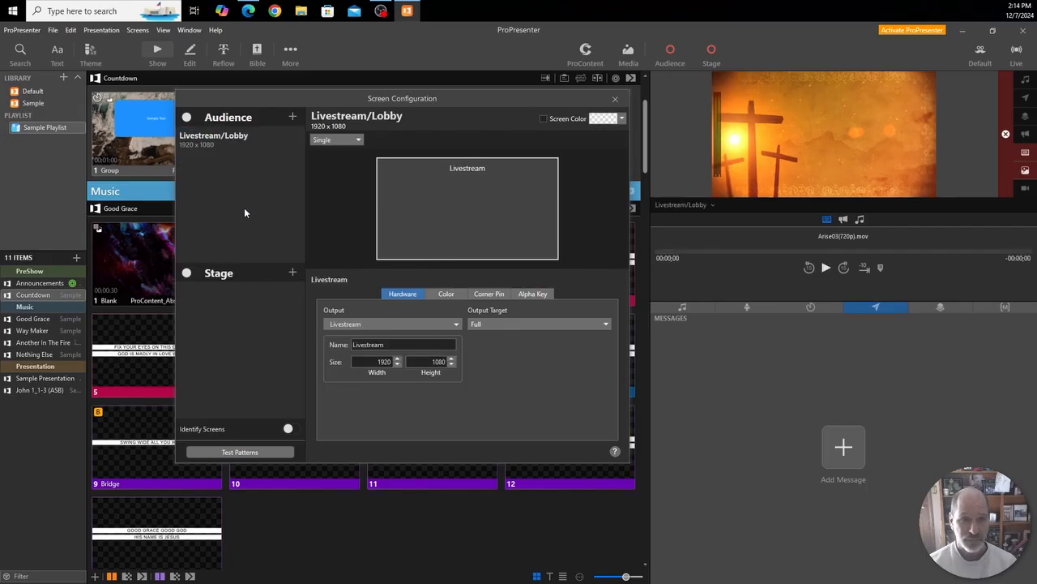
click(202, 143)
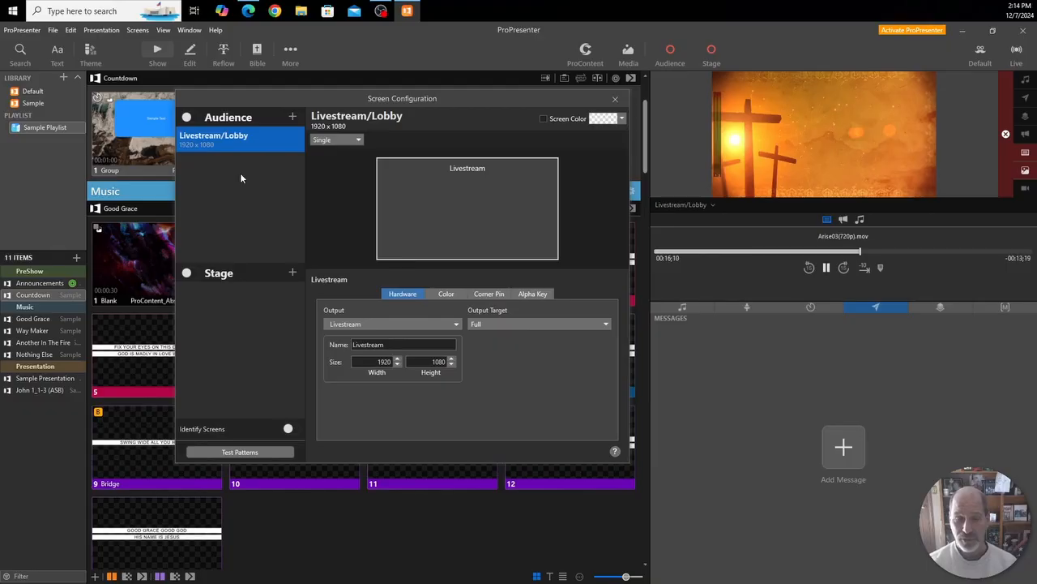
Start a new audience screen with a custom-size placeholder output and name the placeholder Triplehead
click(294, 118)
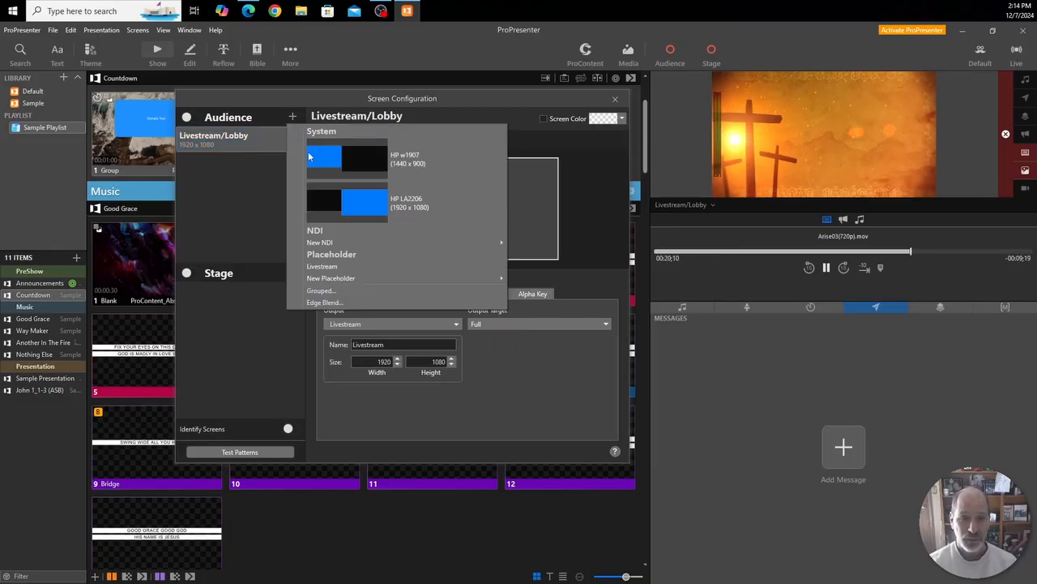
mouse_move(330, 278)
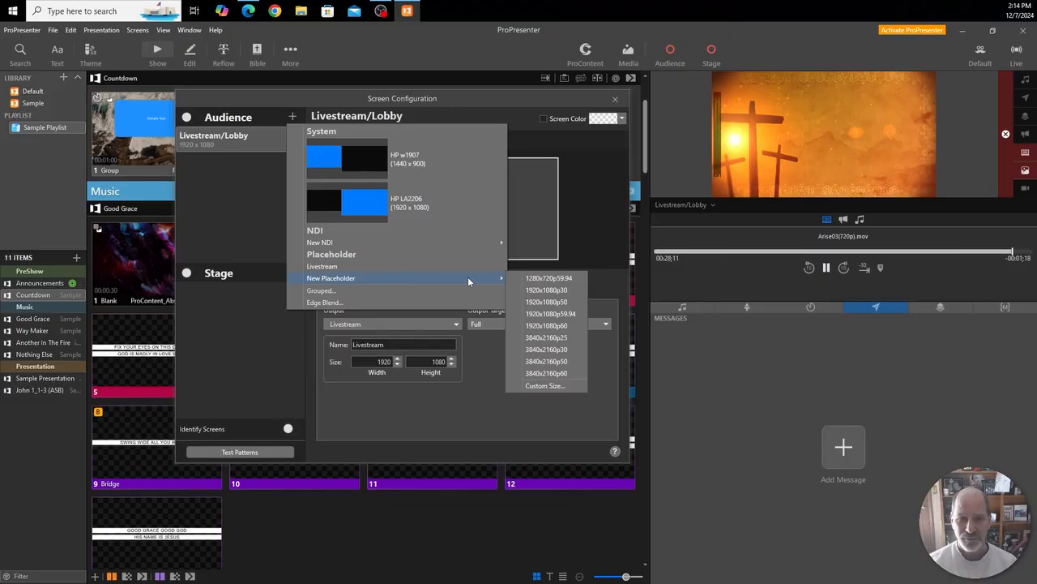
click(545, 386)
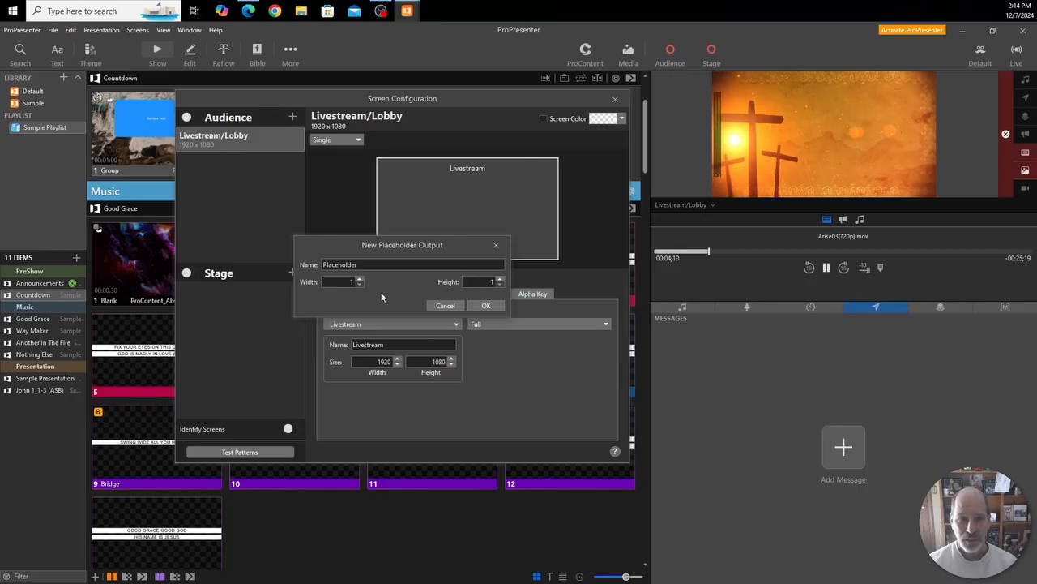
key(ctrl+a)
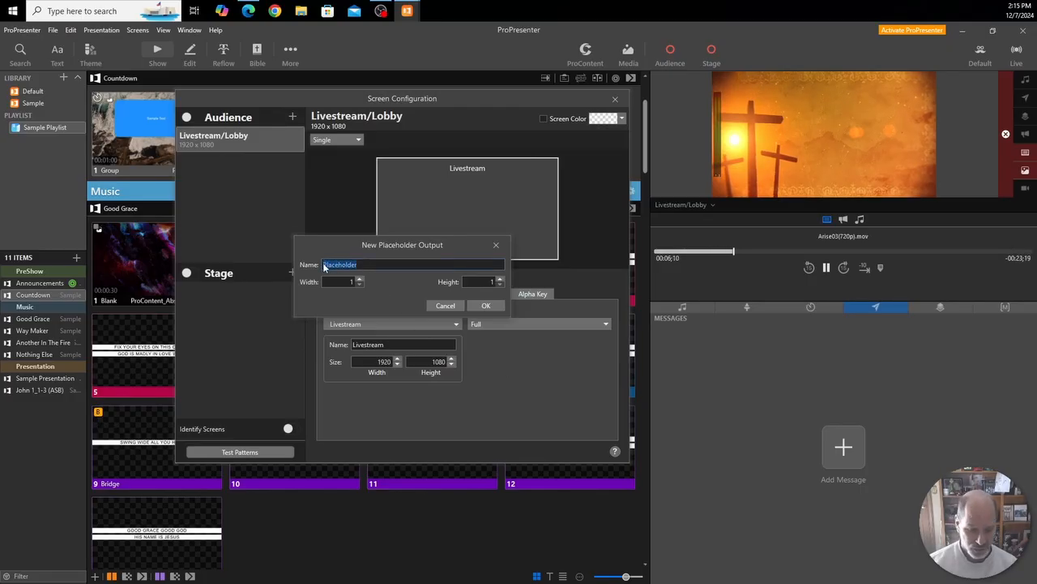
text(Trip)
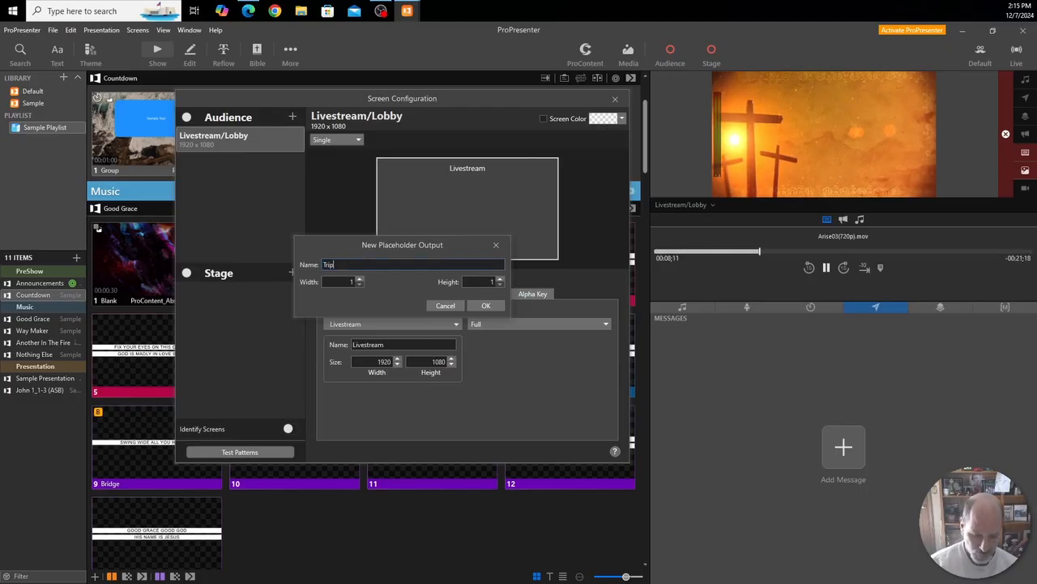
text(lehead)
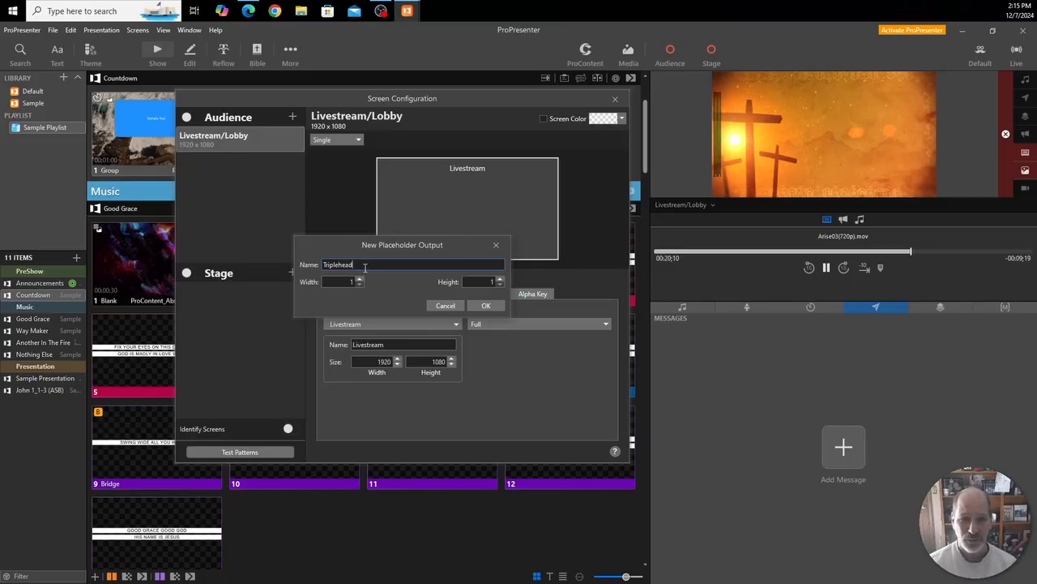
drag(365, 264, 308, 266)
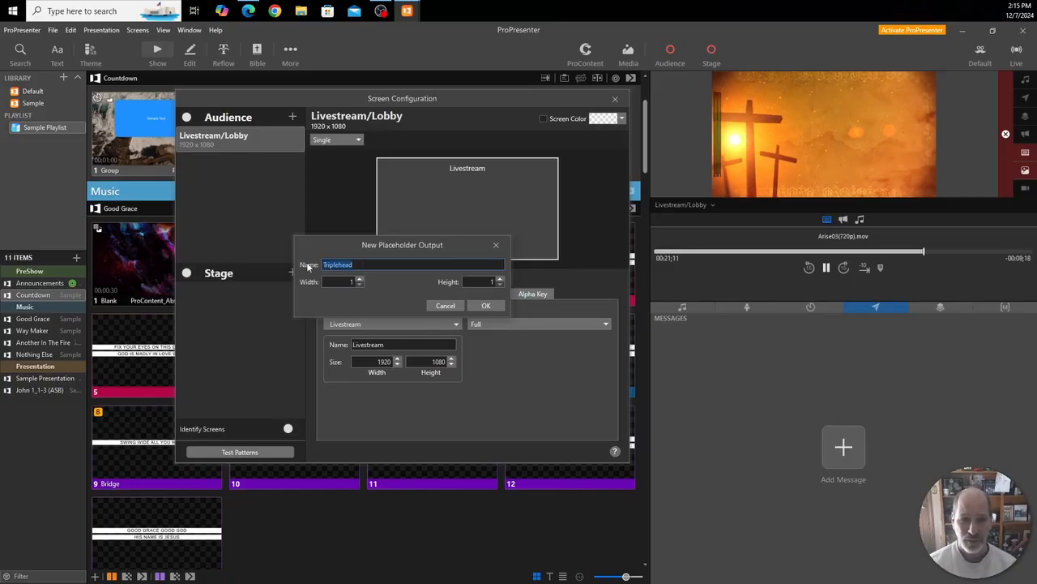
Set the Triplehead placeholder's width to 5760 and height to 1080, and create the output
click(342, 282)
text(576)
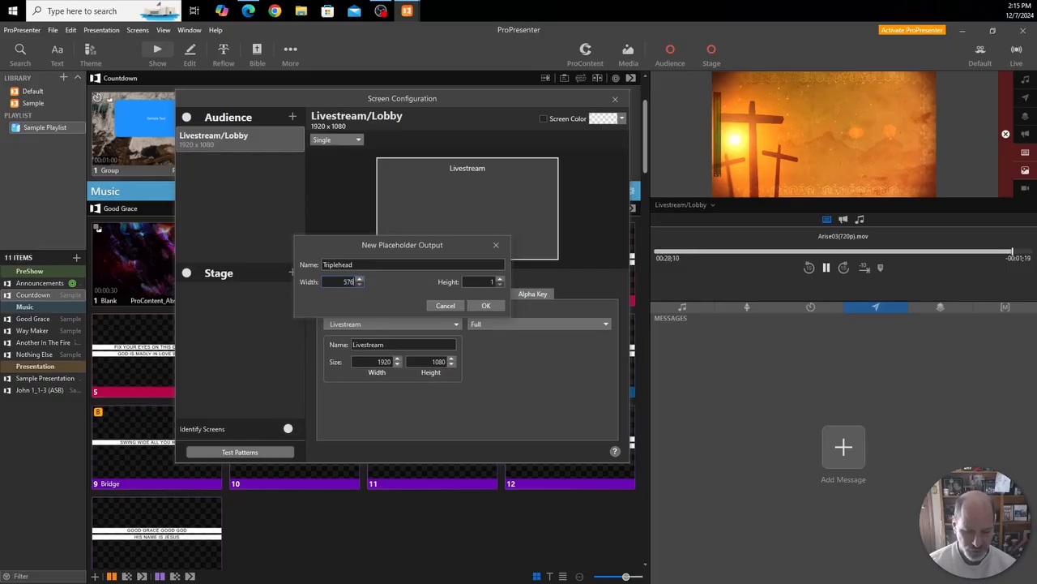
text(0)
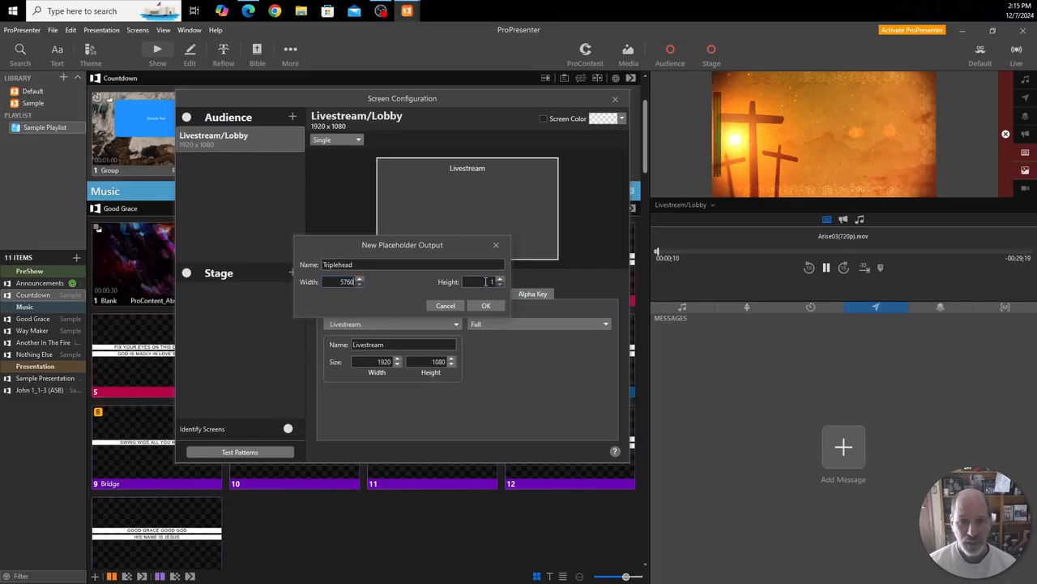
click(486, 281)
text(1)
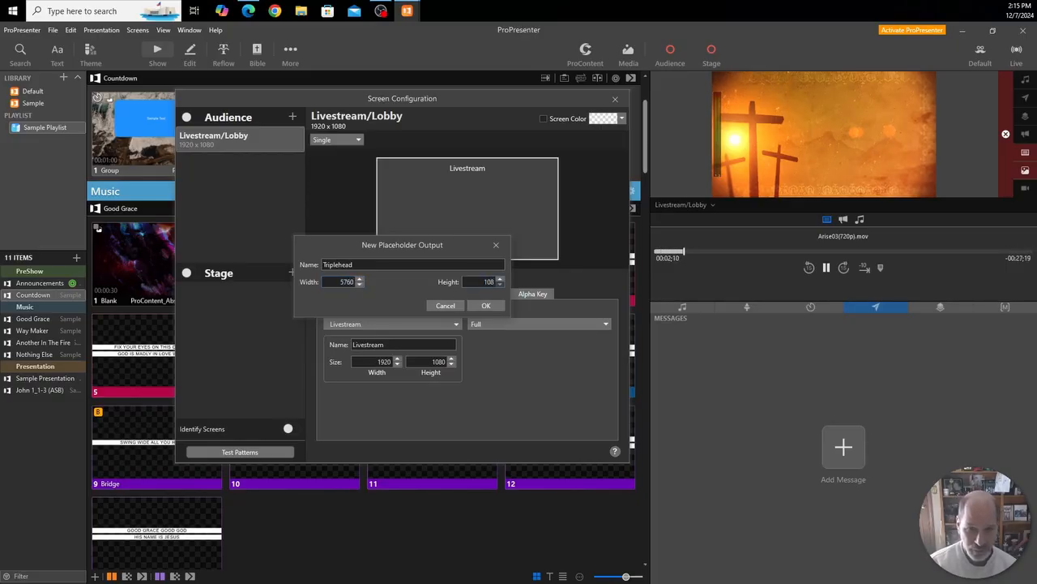
click(486, 306)
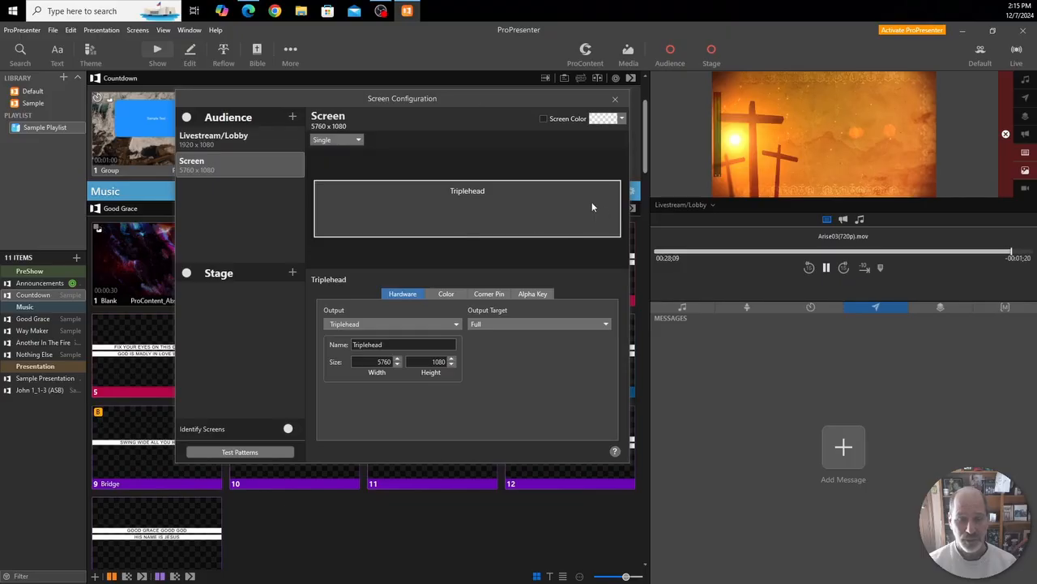
Check the layout types offered for the new Triplehead screen and rename the screen Wide Screen
click(361, 141)
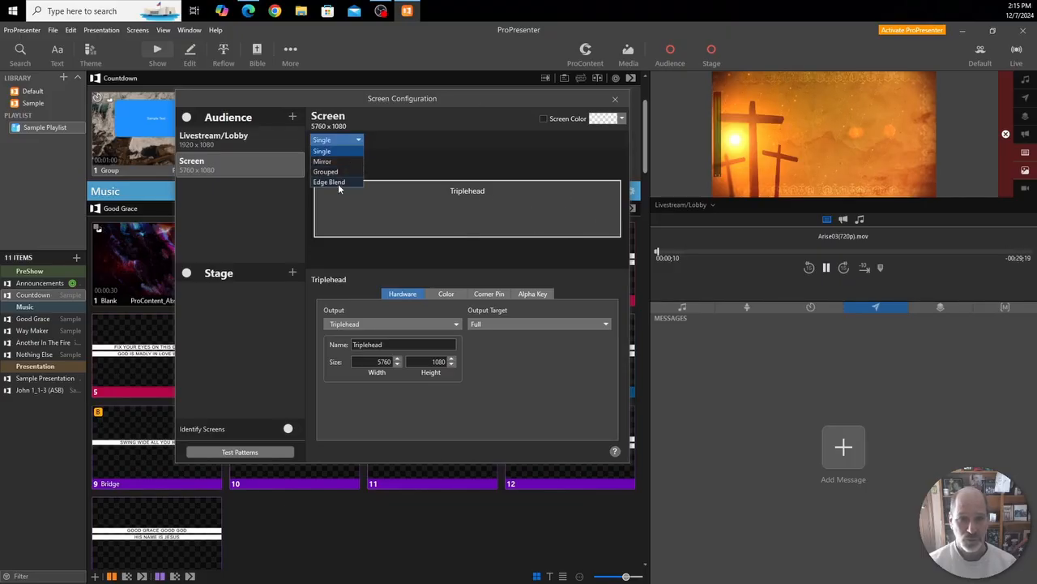
click(379, 151)
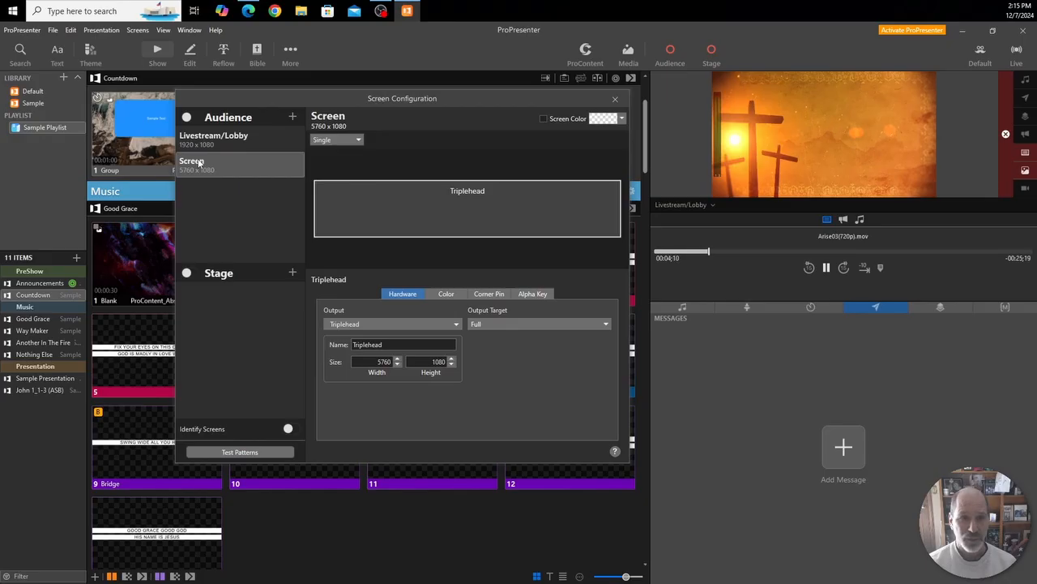
right_click(200, 162)
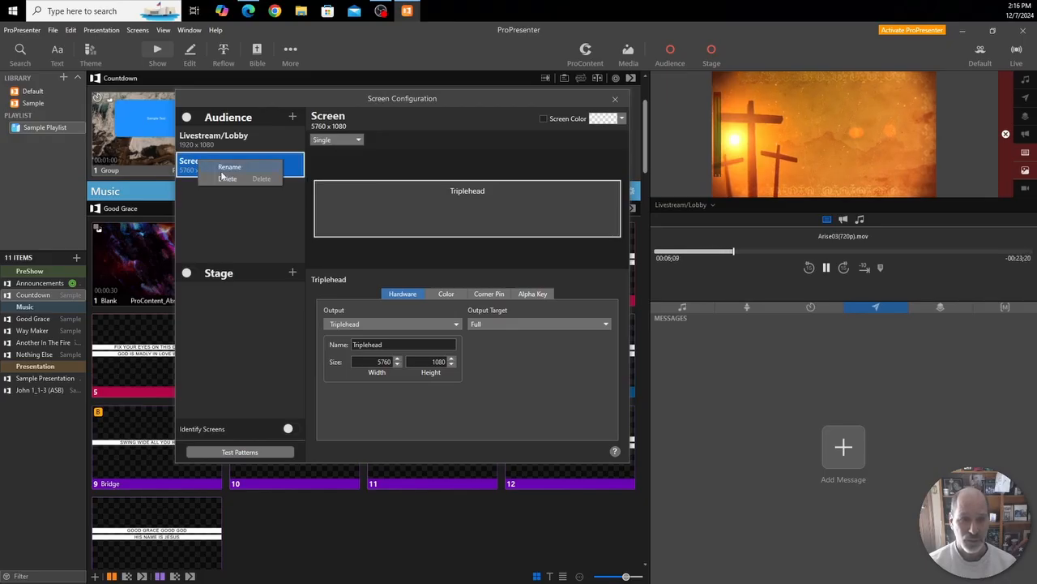
click(227, 173)
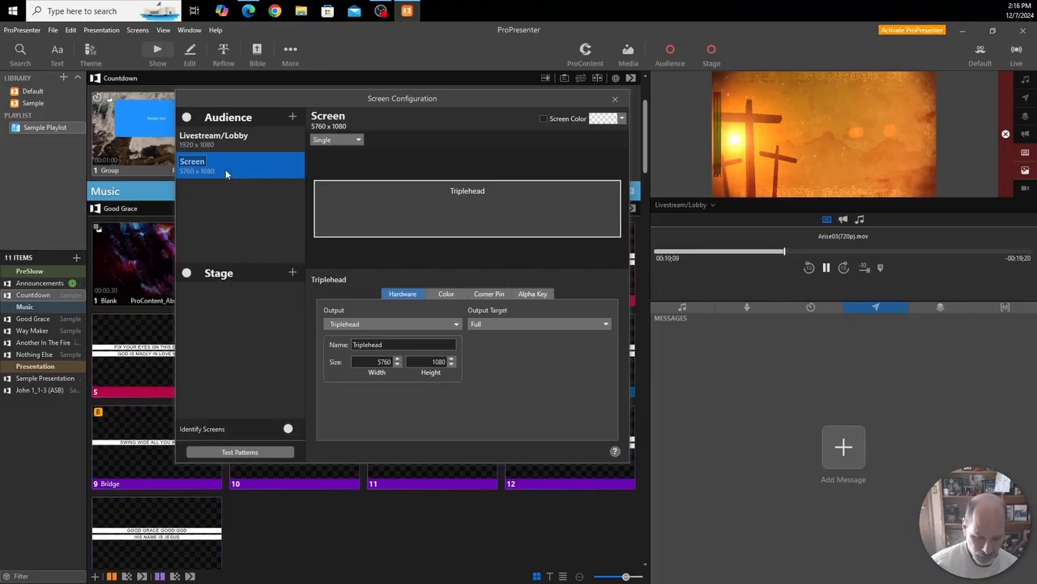
text(Wide Screen)
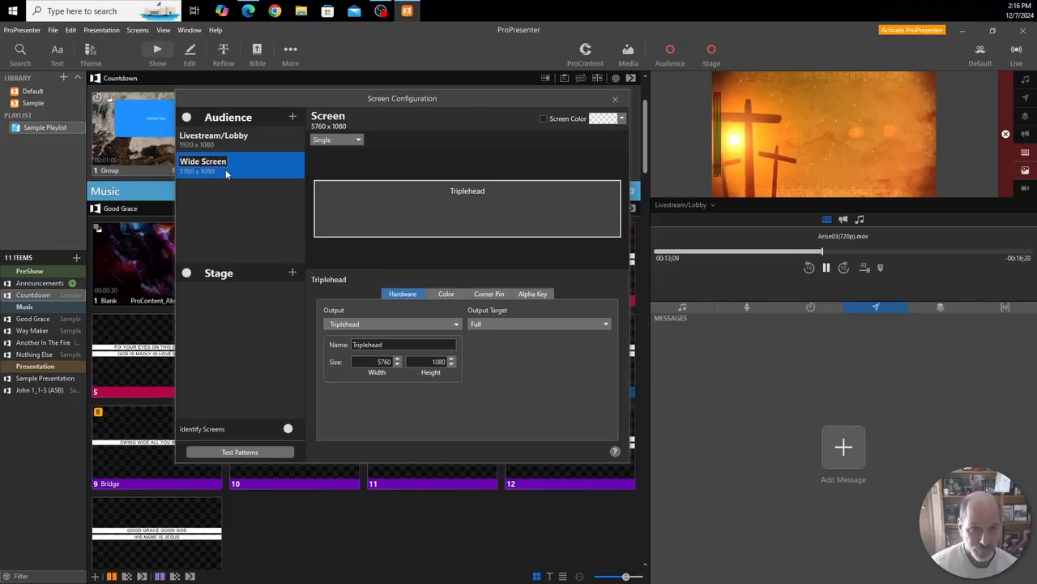
key(Return)
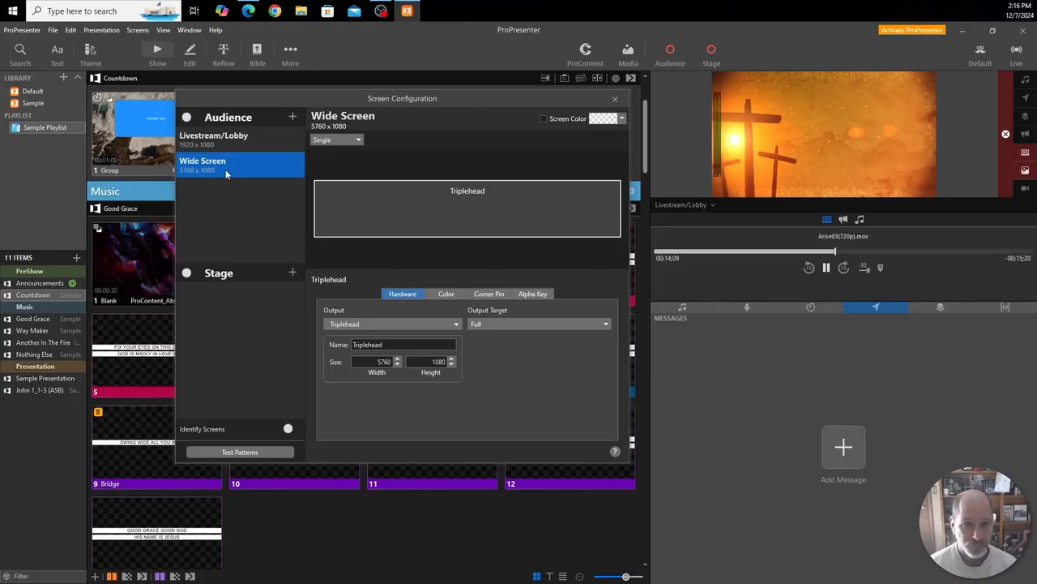
Preview the Wide Screen output, and return the preview to Livestream/Lobby
click(713, 204)
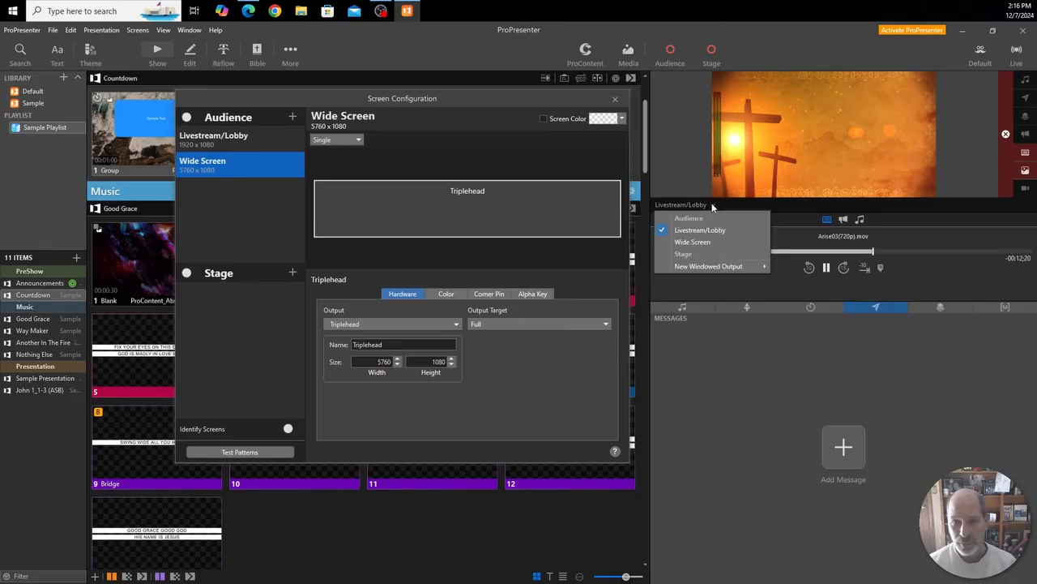
click(701, 242)
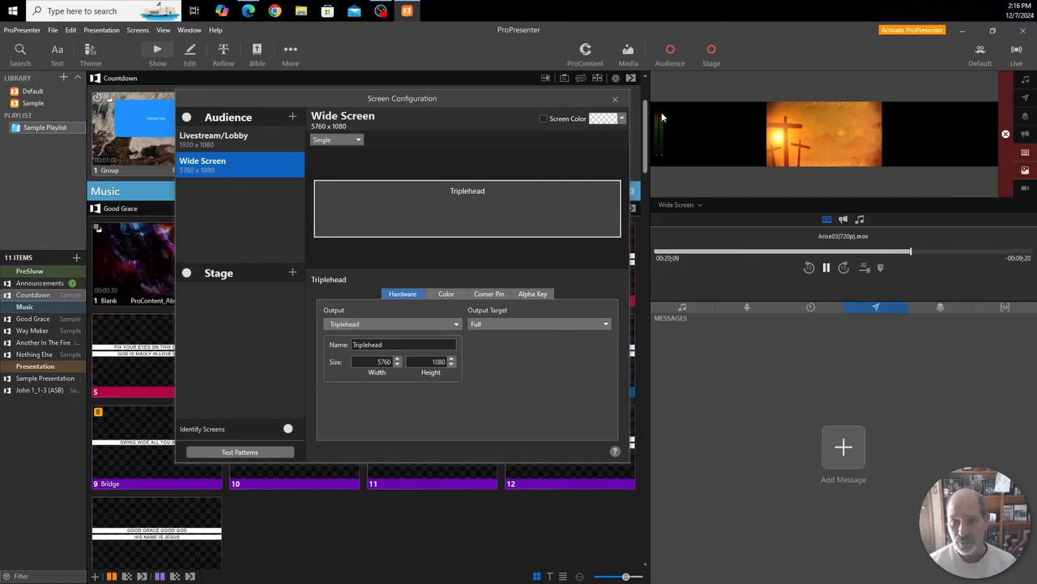
click(693, 205)
click(698, 230)
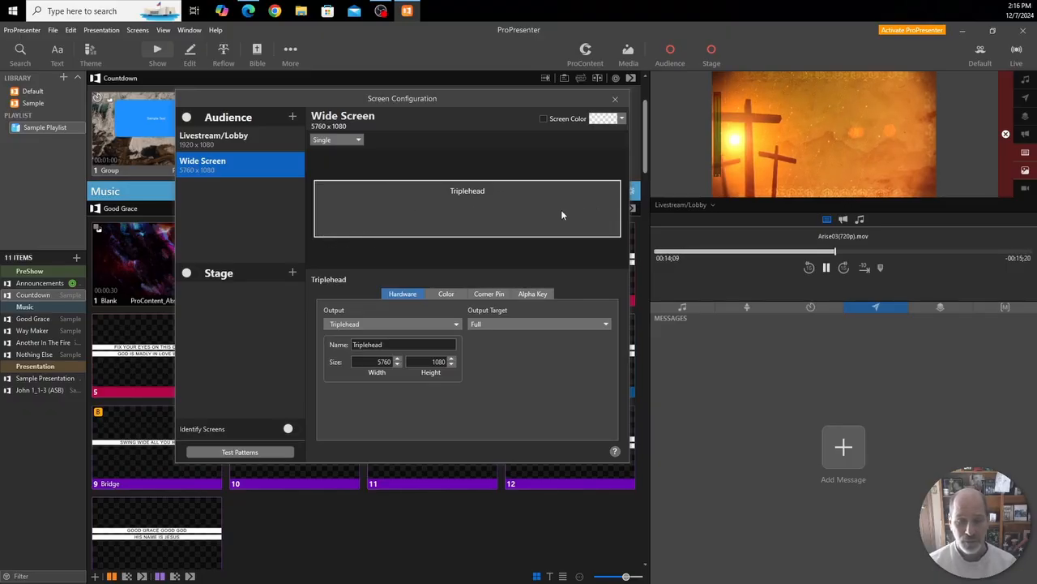
Add a third audience screen that uses the existing Triplehead placeholder output
click(294, 118)
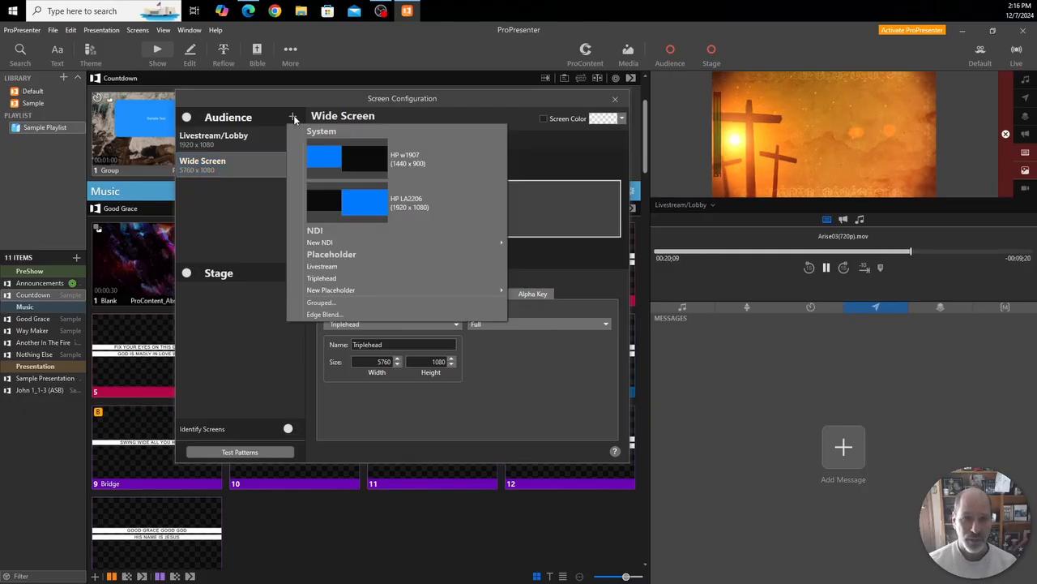
click(322, 279)
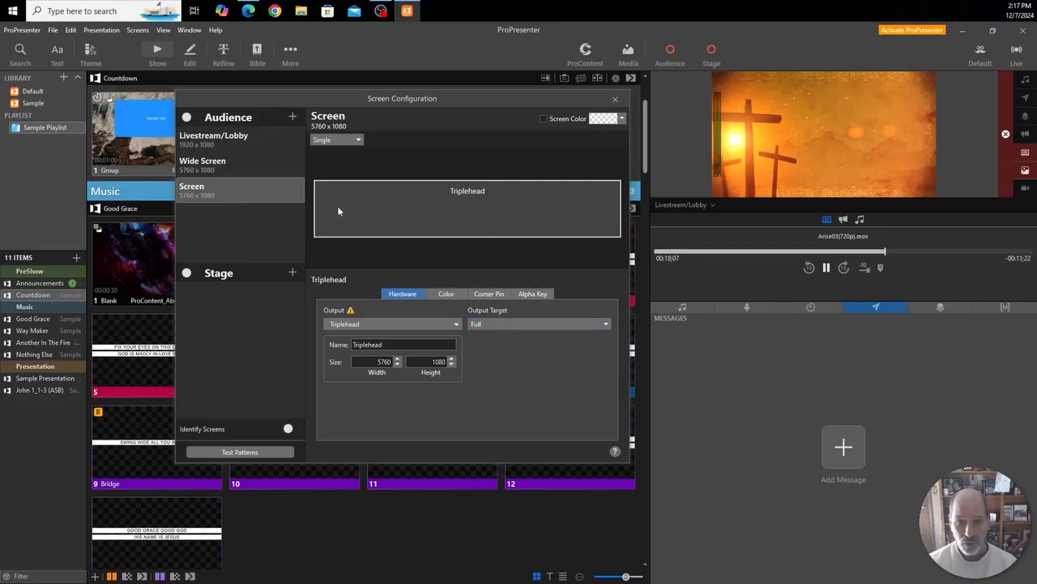
Try the 2 x 1 and 2 x 2 output targets on the new Triplehead screen
click(550, 324)
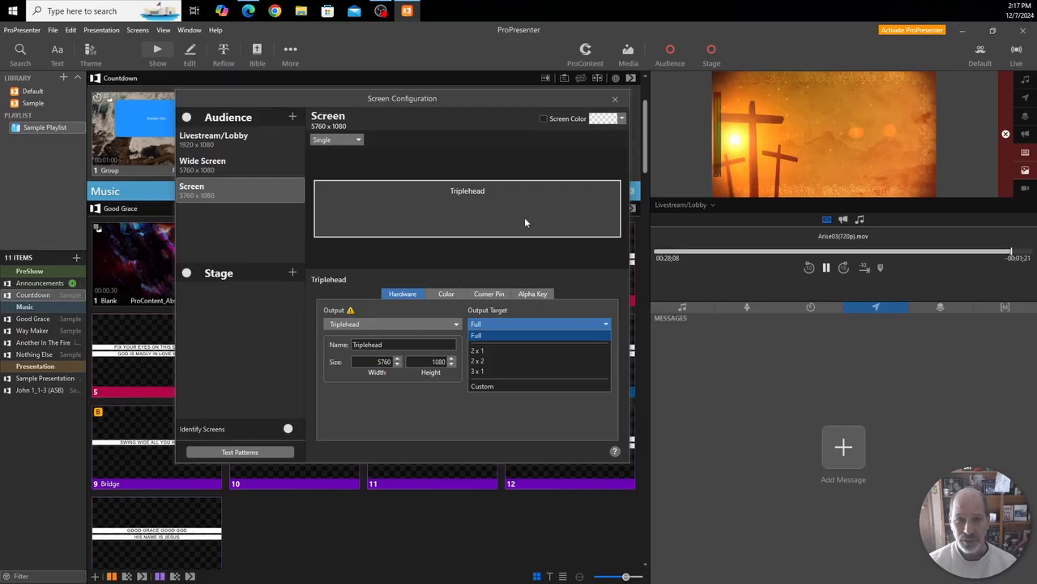
click(484, 351)
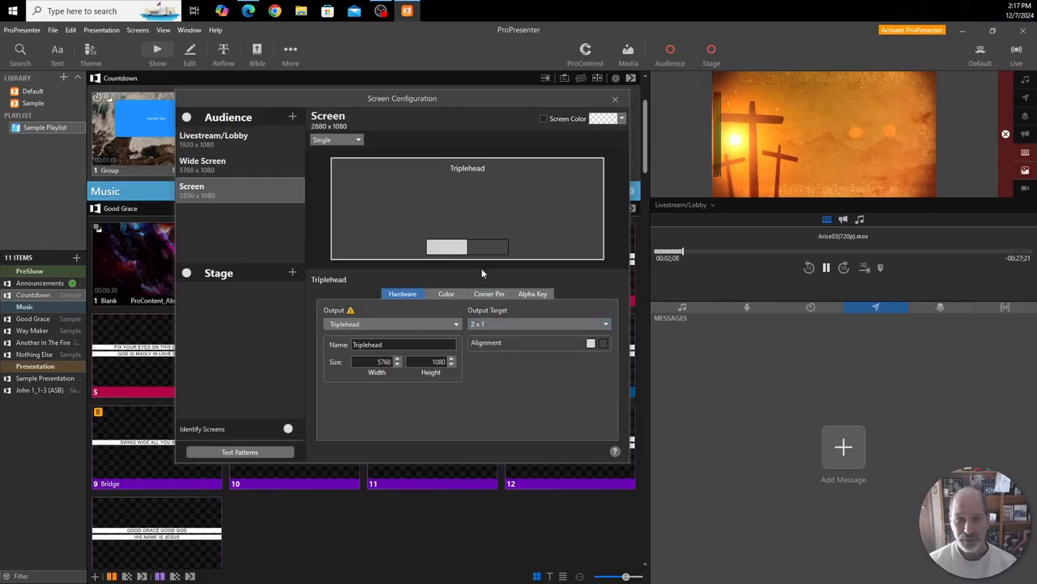
click(490, 324)
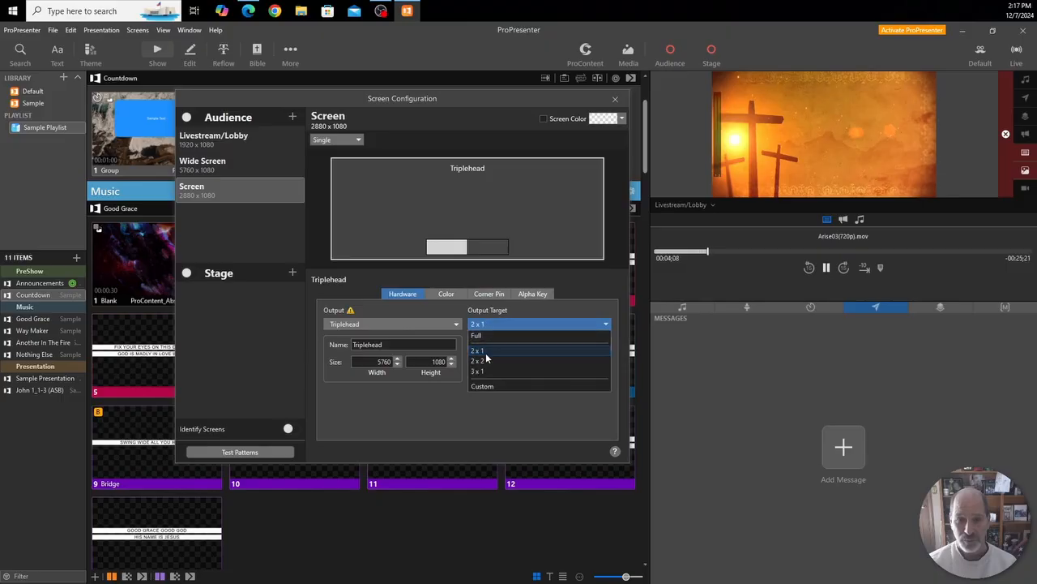
click(485, 360)
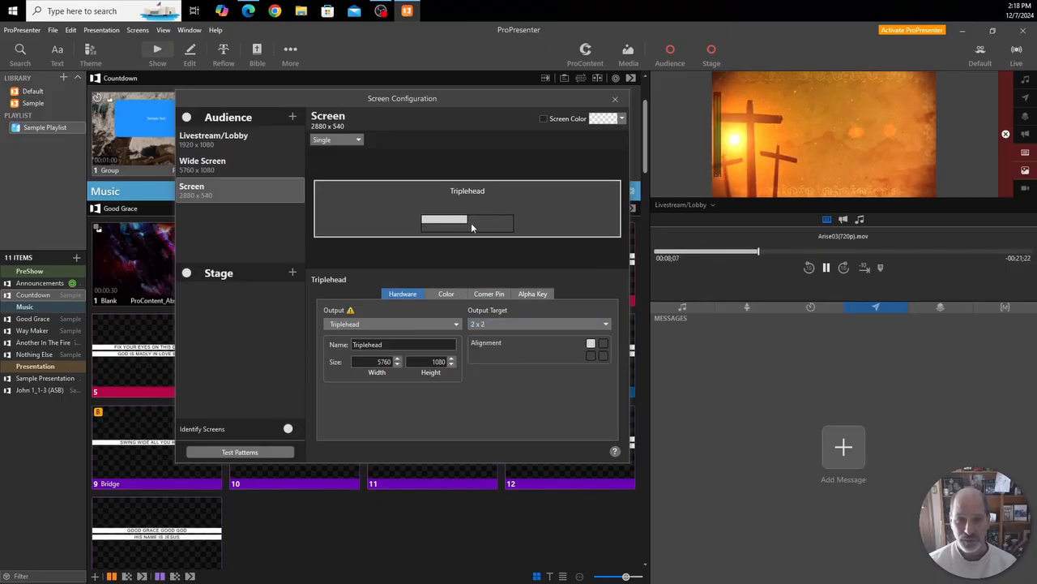
Set the new screen's output target to 3 x 1 and align it to the middle section
click(505, 325)
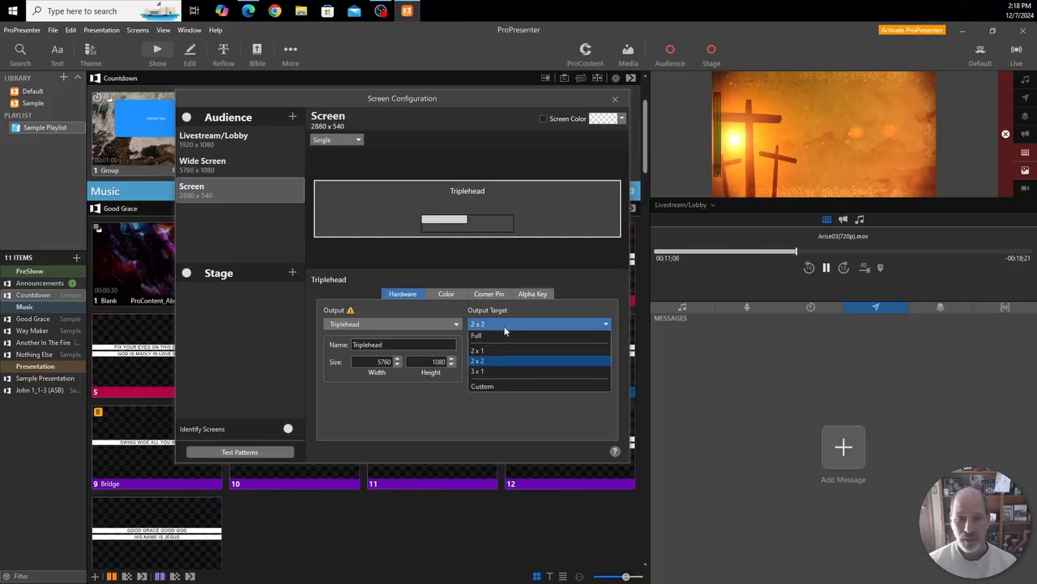
click(482, 372)
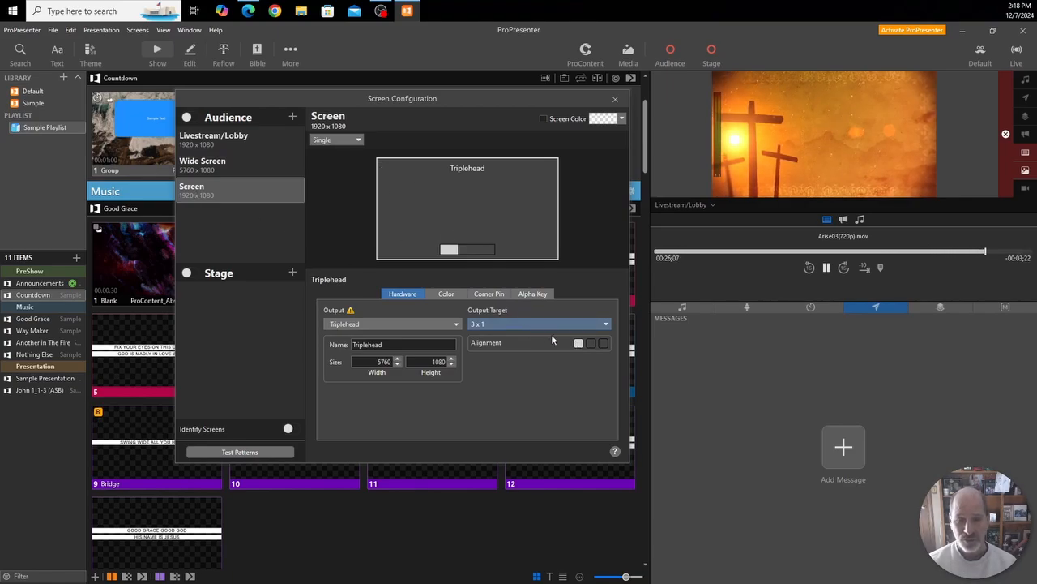
click(591, 344)
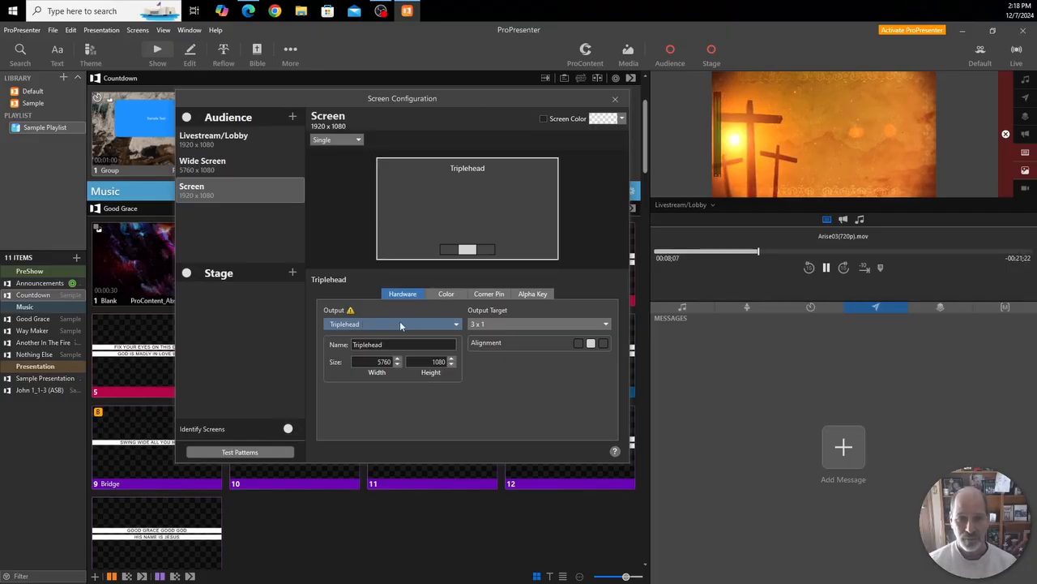
Rename the middle-section screen Center Screen
double_click(322, 120)
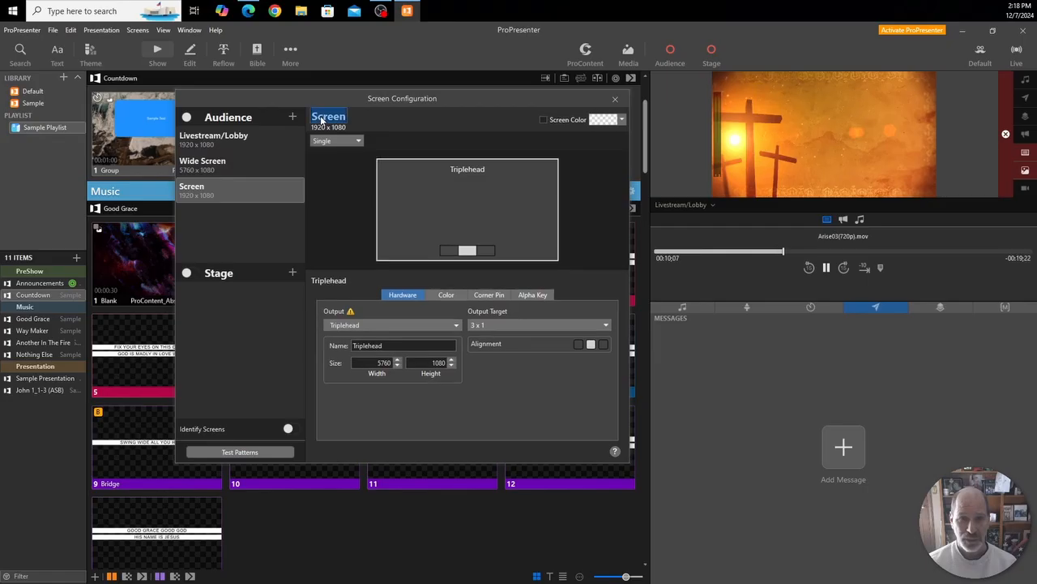
click(313, 120)
text(Ce)
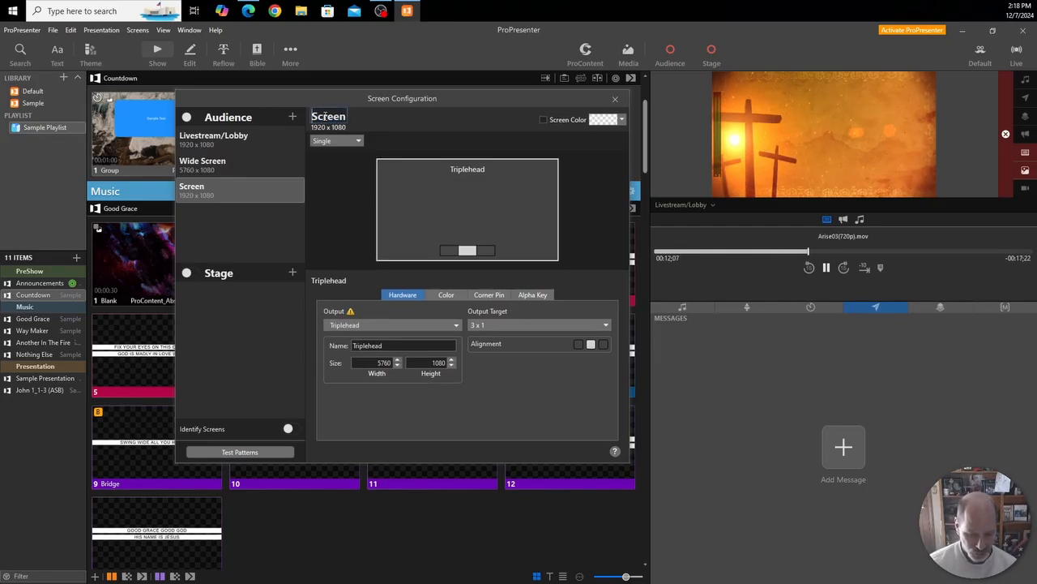
text(nter)
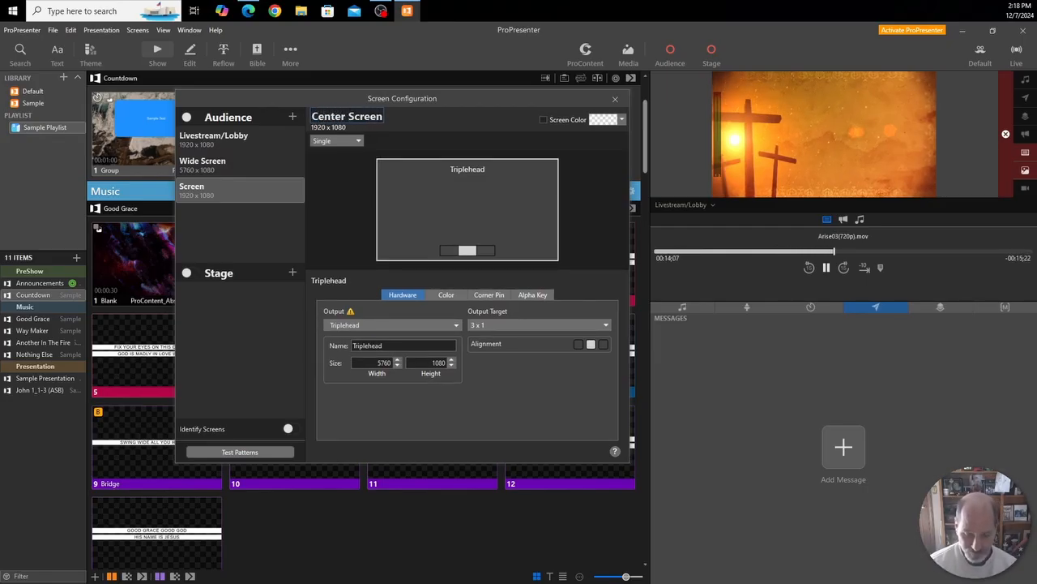
key(Return)
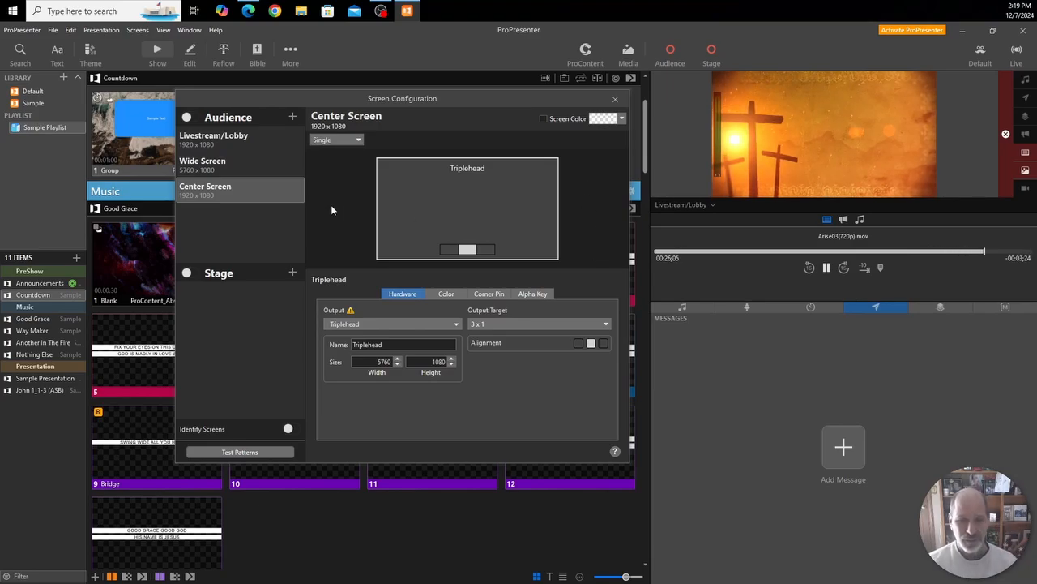
Add a fourth audience screen that also uses the Triplehead placeholder output
click(293, 119)
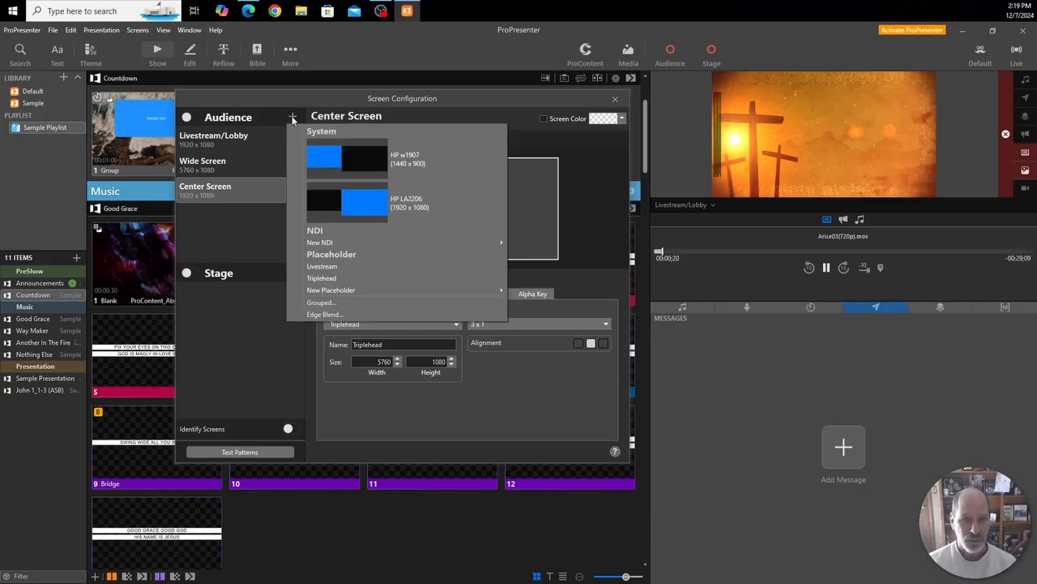
click(321, 279)
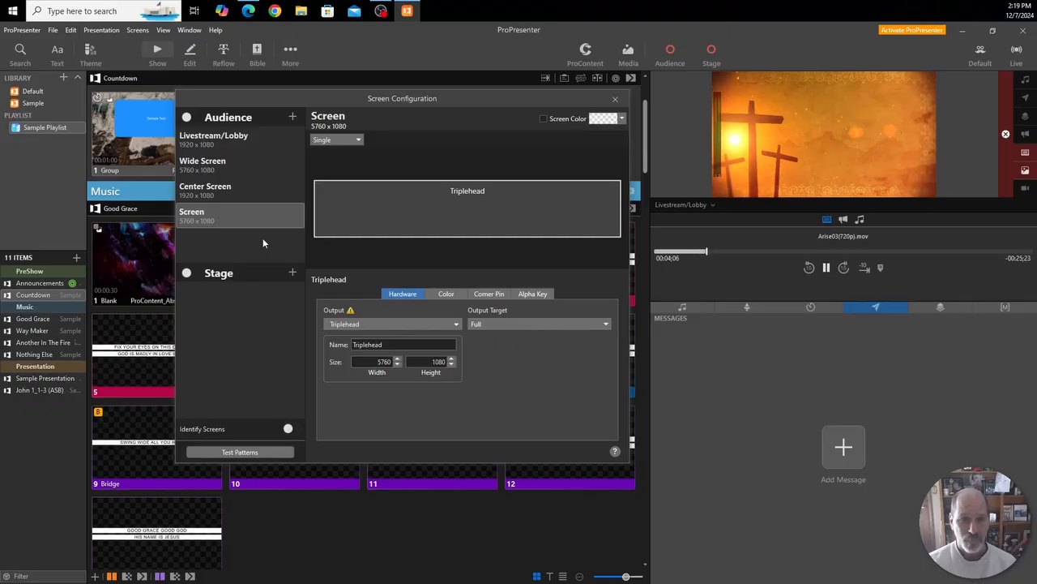
Rename the fourth audience screen Outside Screens
right_click(202, 212)
click(227, 216)
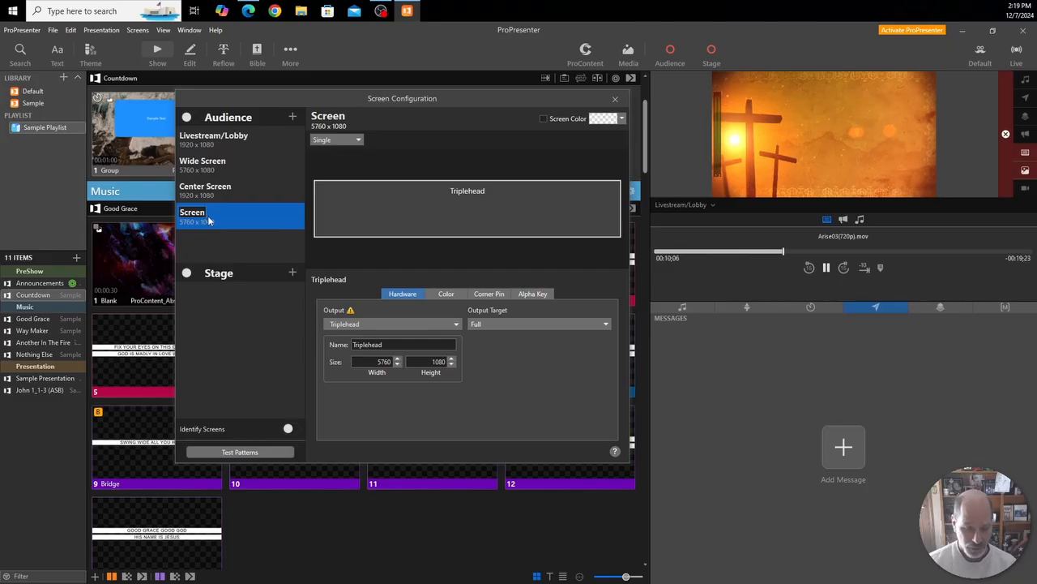
text(Out)
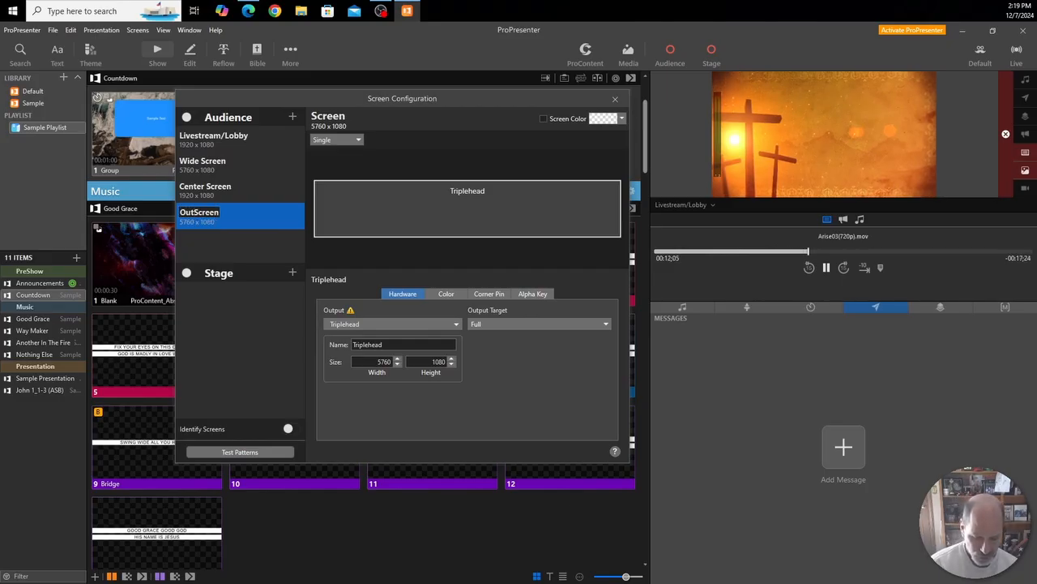
text(d)
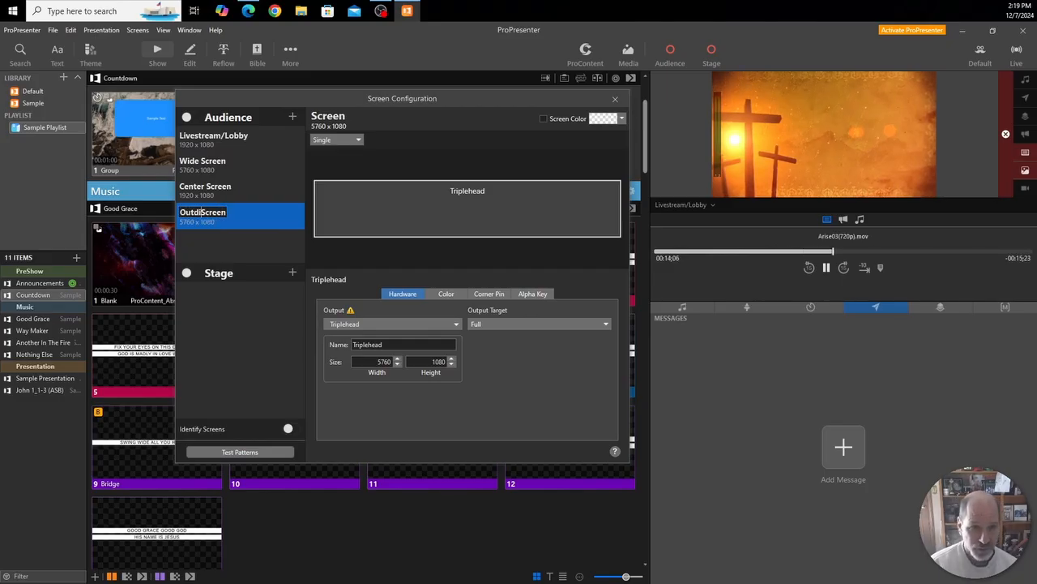
key(BackSpace)
key(BackSpace)
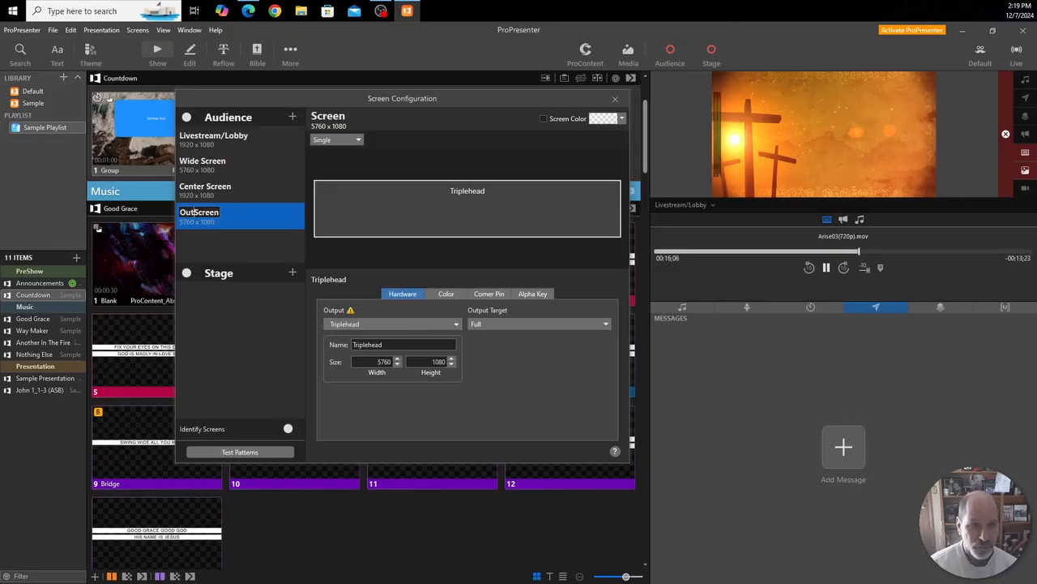
text(side Screen)
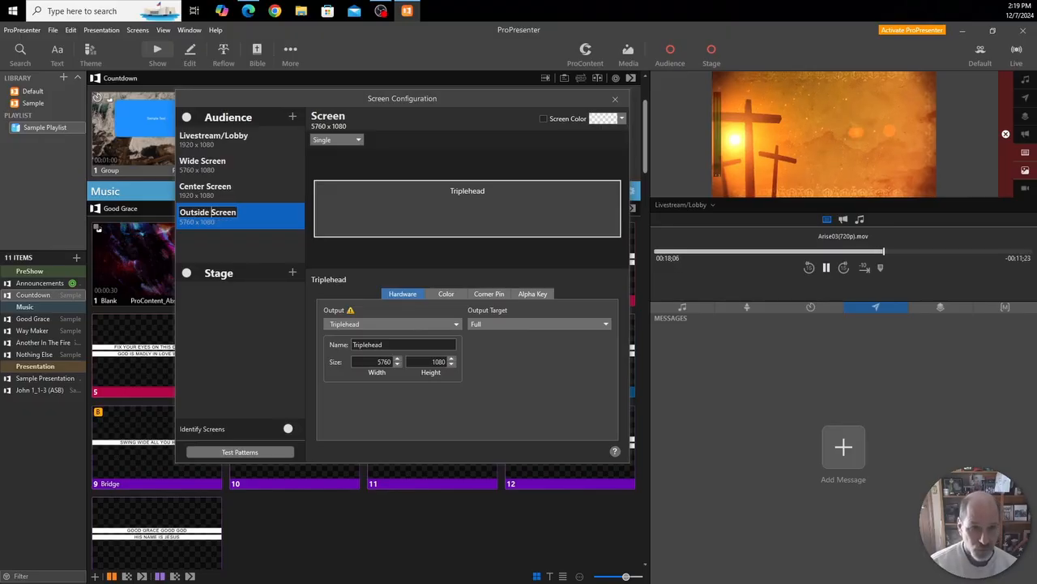
text(s)
key(Return)
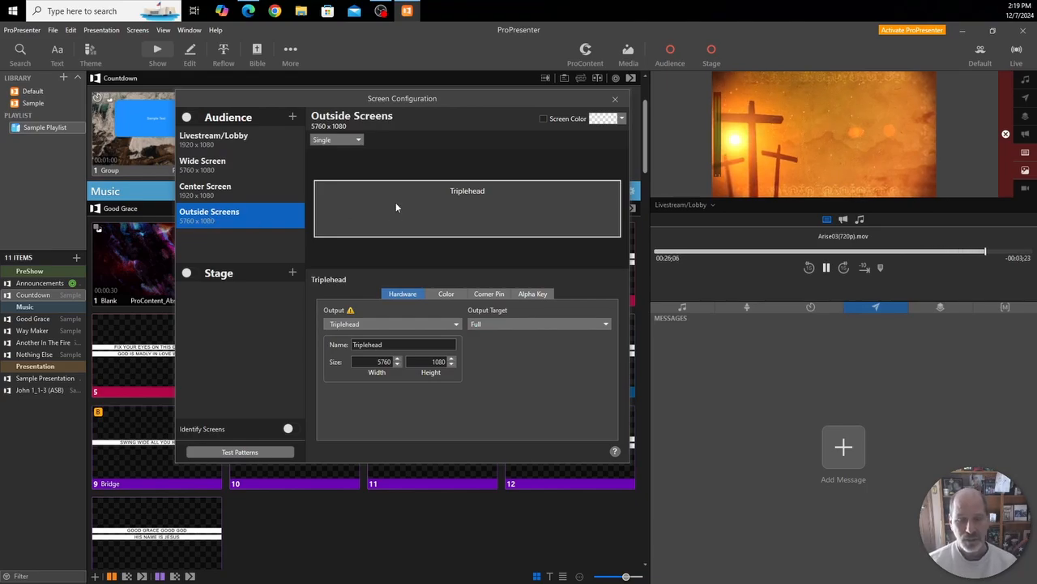
Set the Outside Screens output target to 3 x 1 and change its screen type from single to Mirror
click(488, 325)
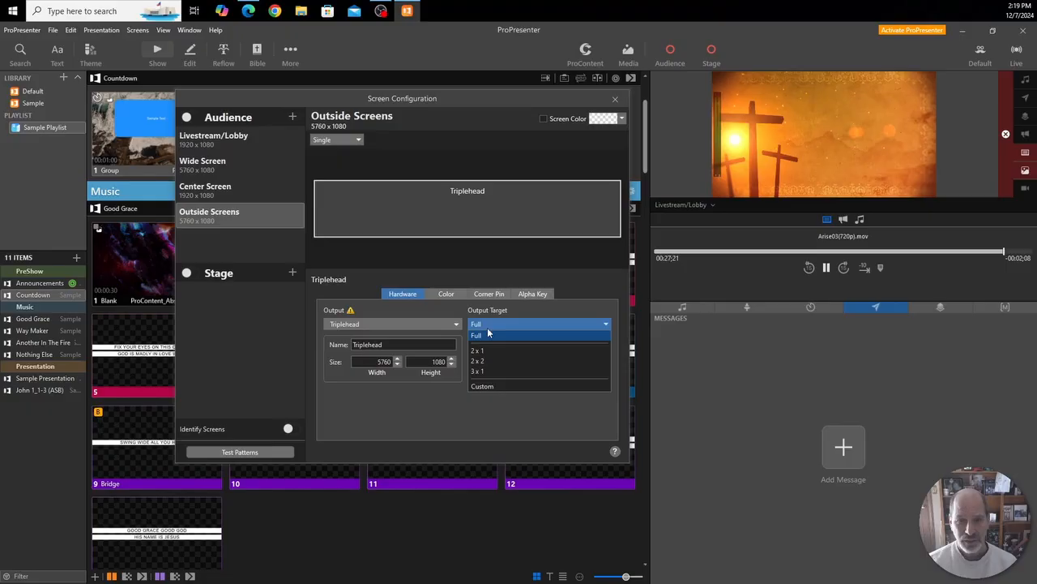
click(487, 371)
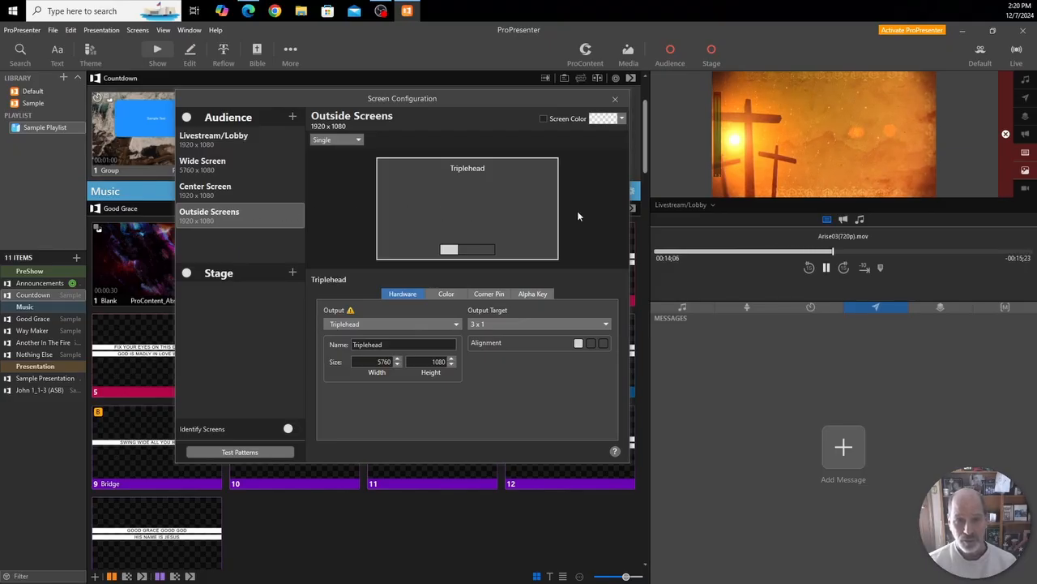
click(336, 142)
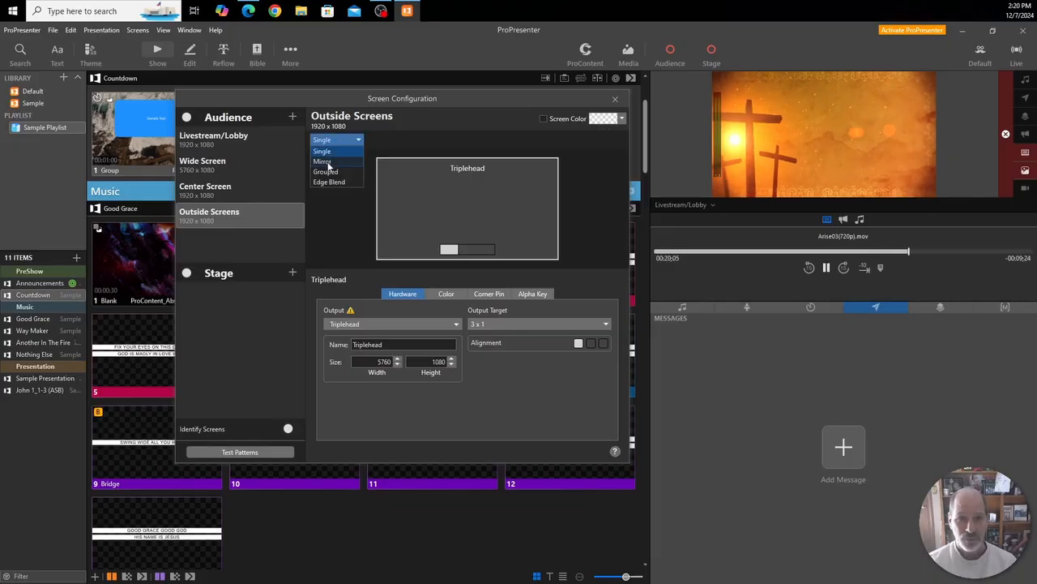
click(327, 162)
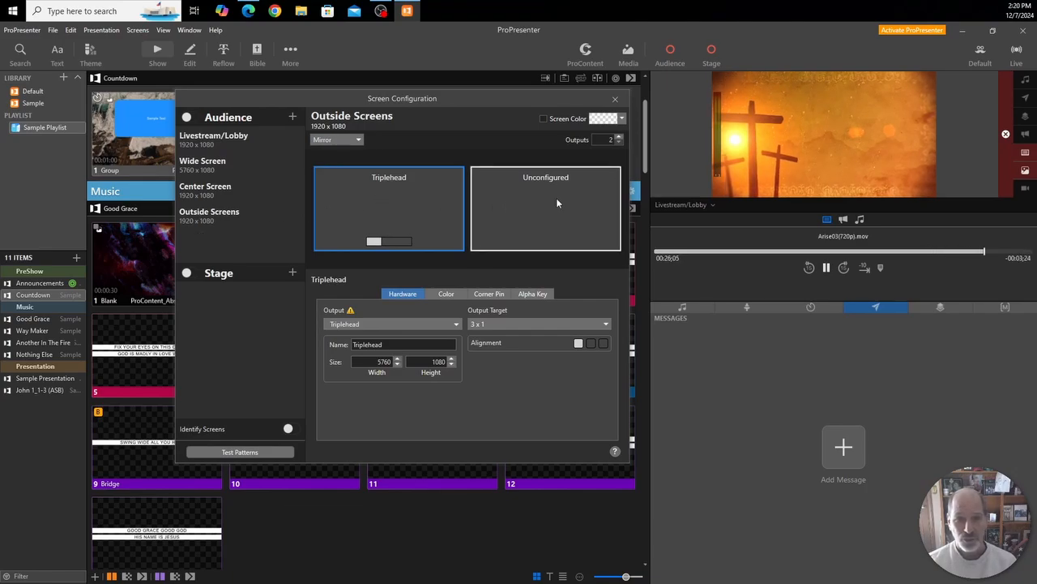
Try raising the mirrored output count to 5, and return it to 2
click(620, 138)
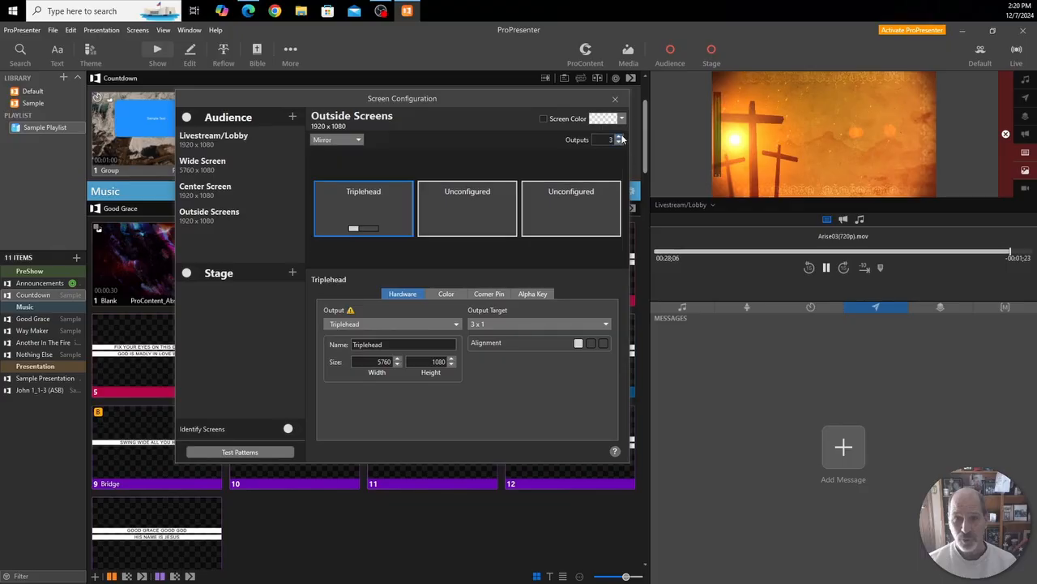
click(620, 138)
click(621, 138)
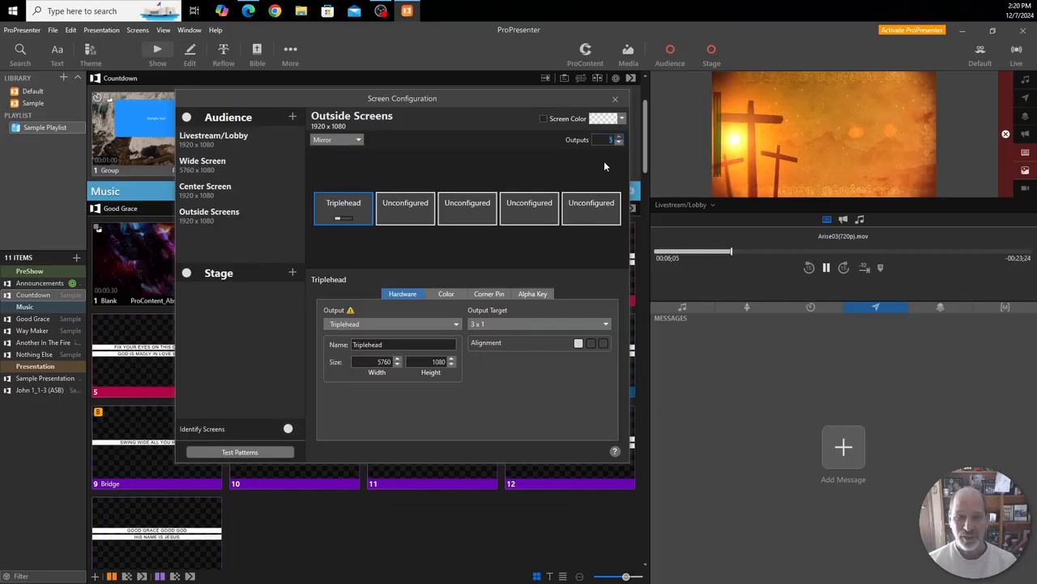
click(619, 143)
click(619, 143)
click(619, 143)
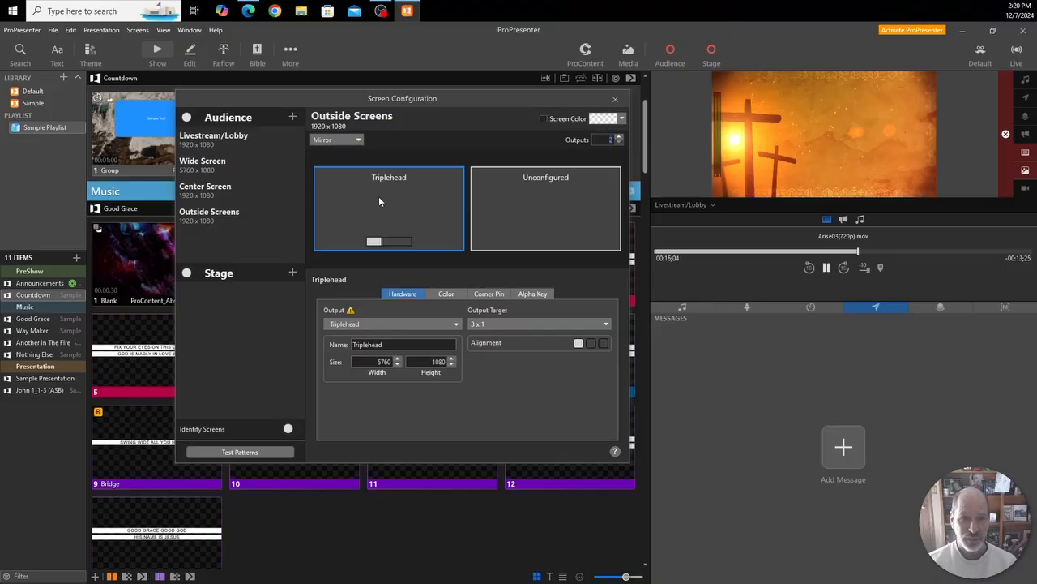
Assign the unconfigured mirror output to the Triplehead placeholder, with a 3 x 1 output target aligned to the rightmost section
click(579, 345)
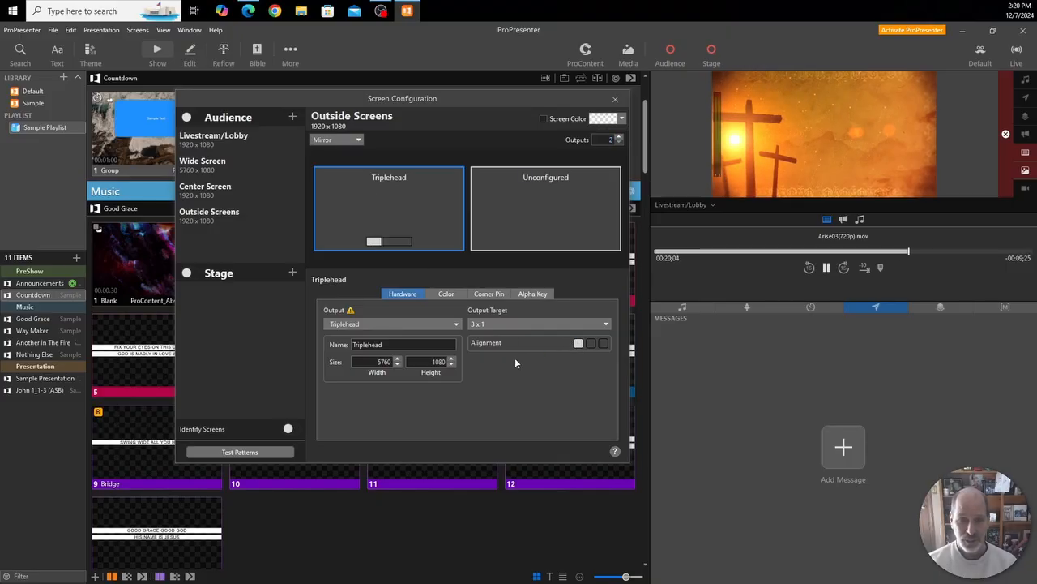
click(539, 216)
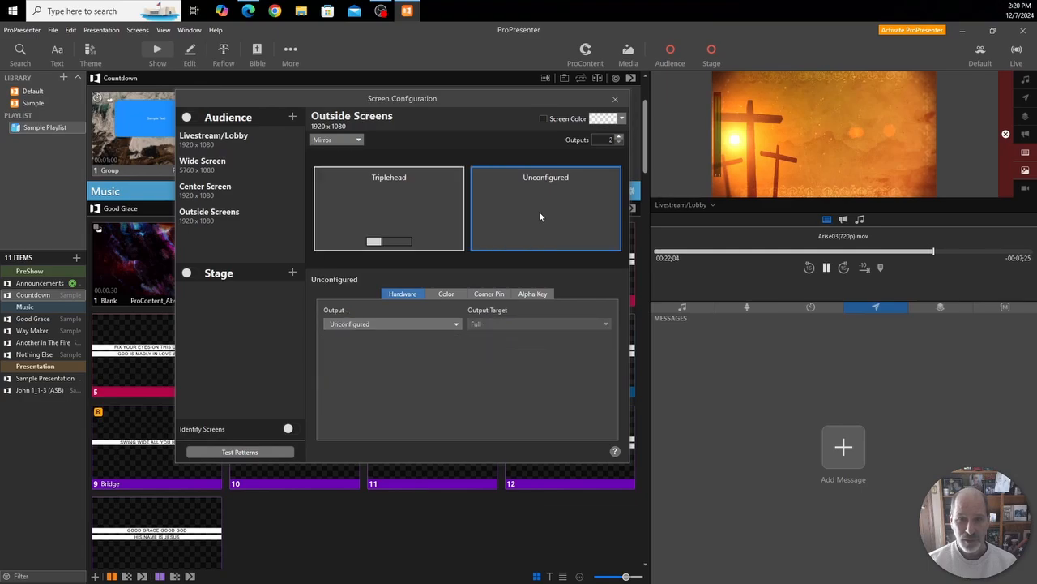
click(385, 323)
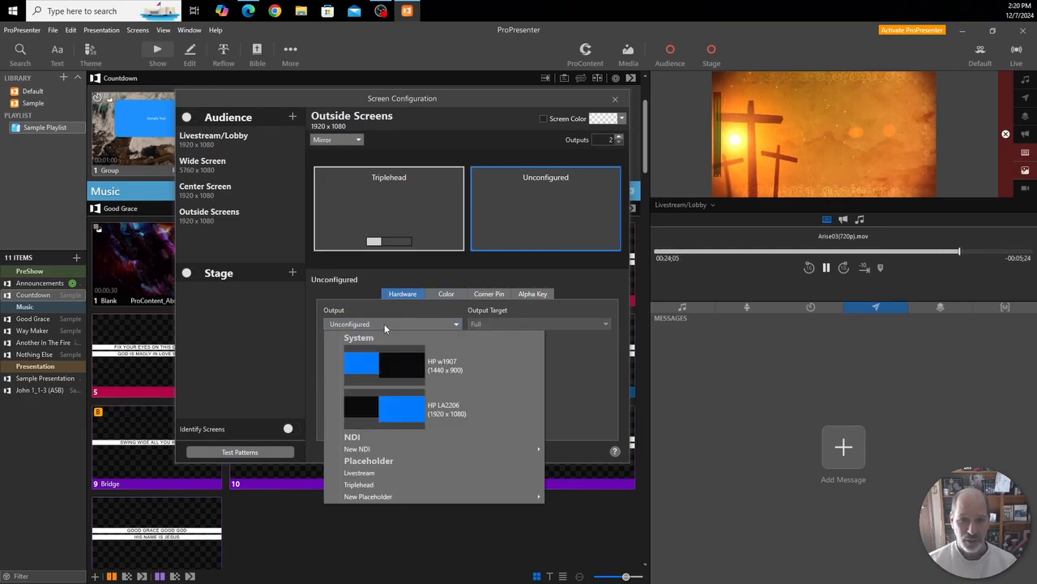
click(370, 484)
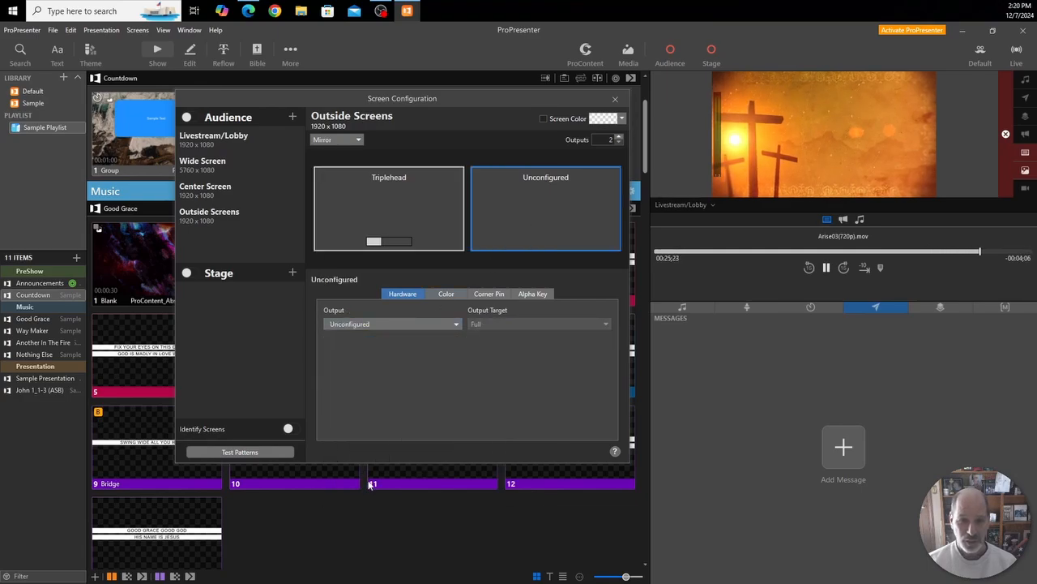
click(499, 326)
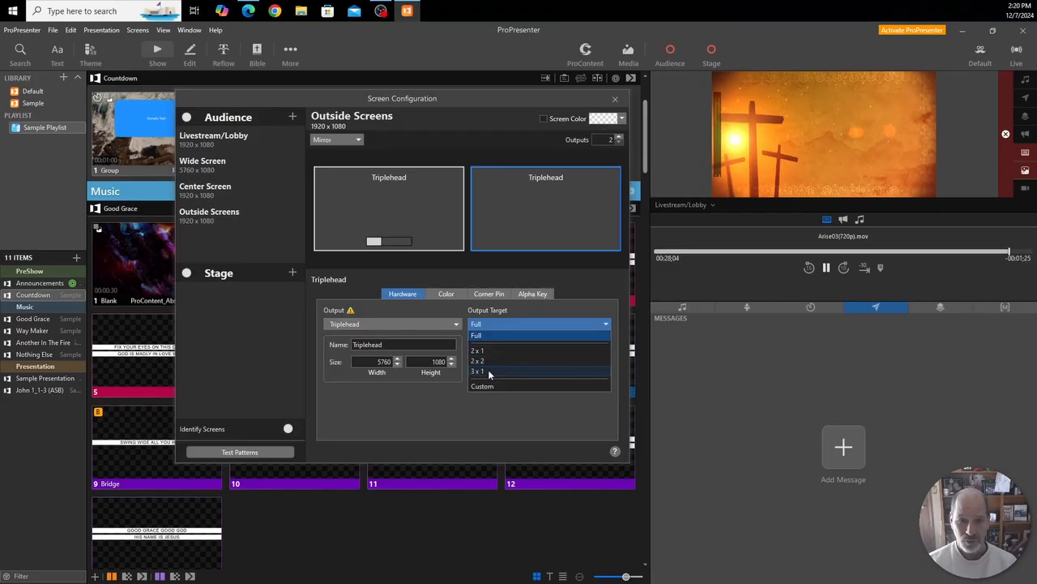
click(493, 338)
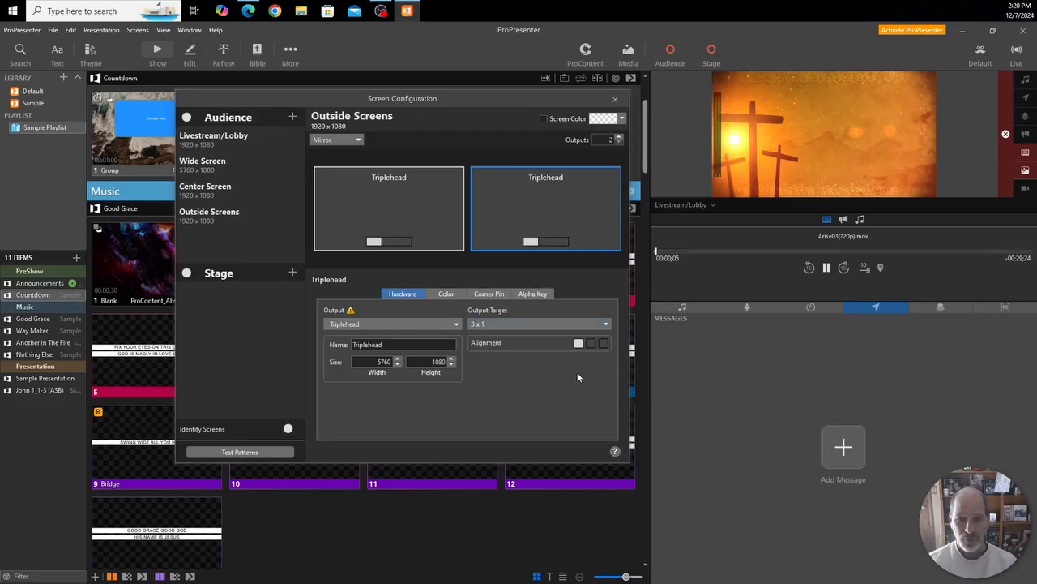
click(603, 343)
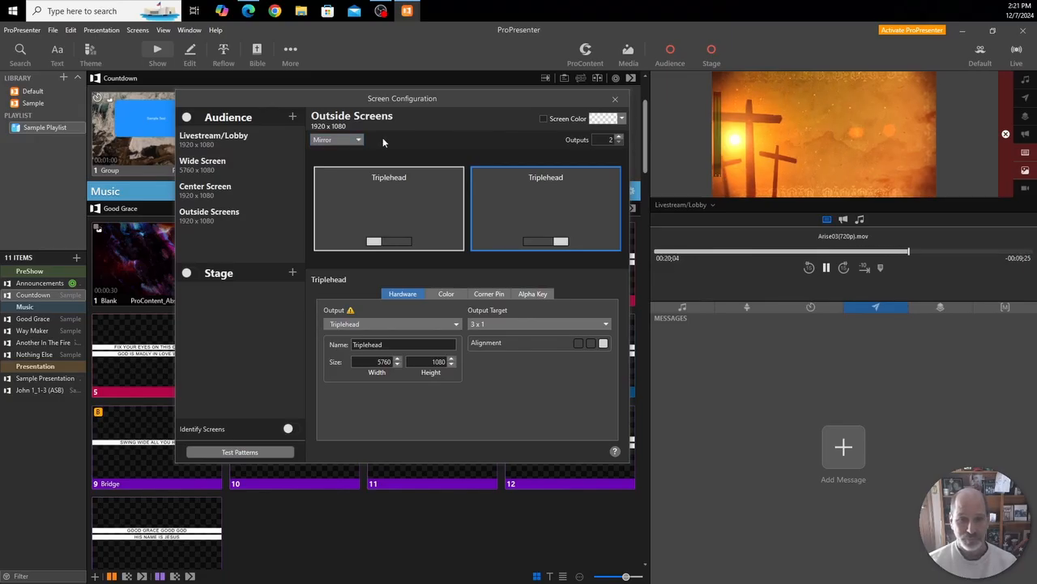
double_click(355, 362)
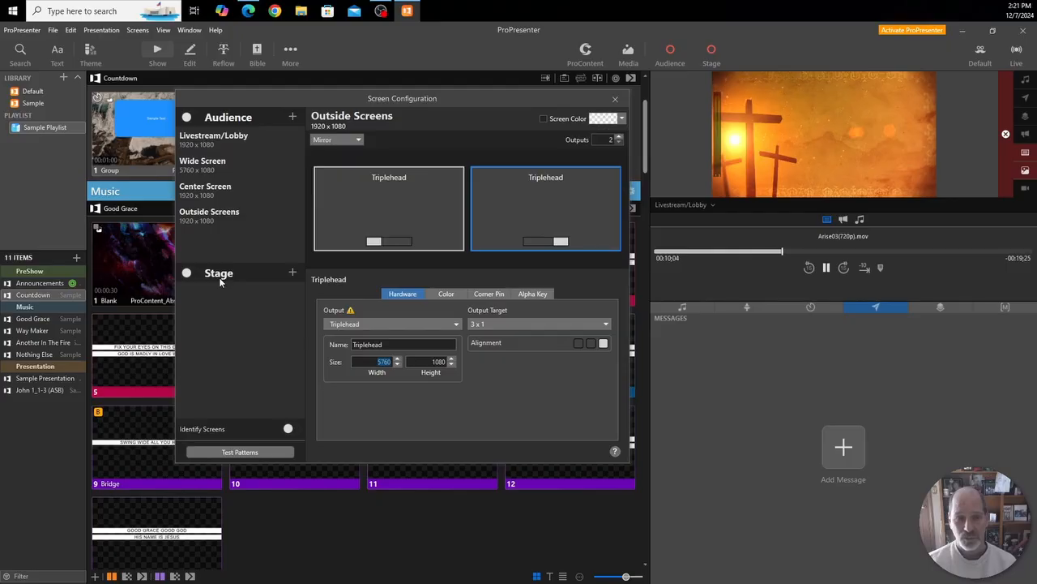
Add a stage screen with a new 1920x1080p59.94 placeholder output and name the placeholder Back
click(293, 274)
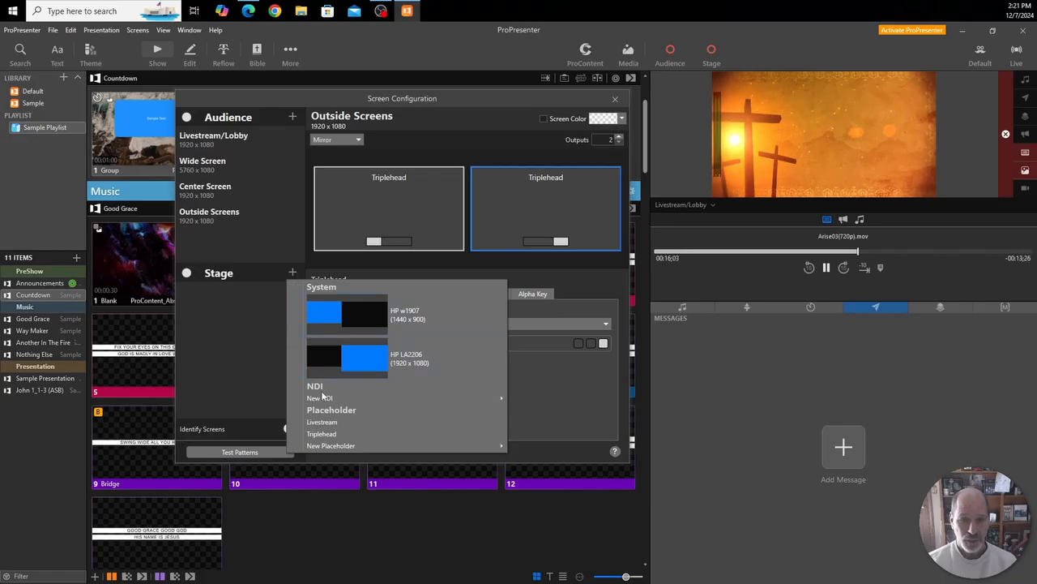
mouse_move(327, 447)
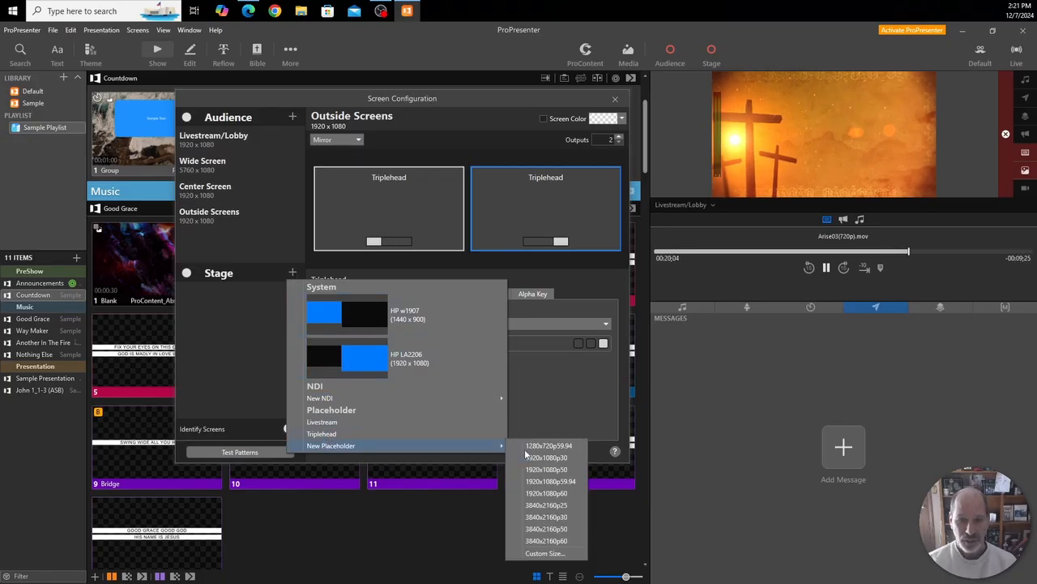
click(562, 483)
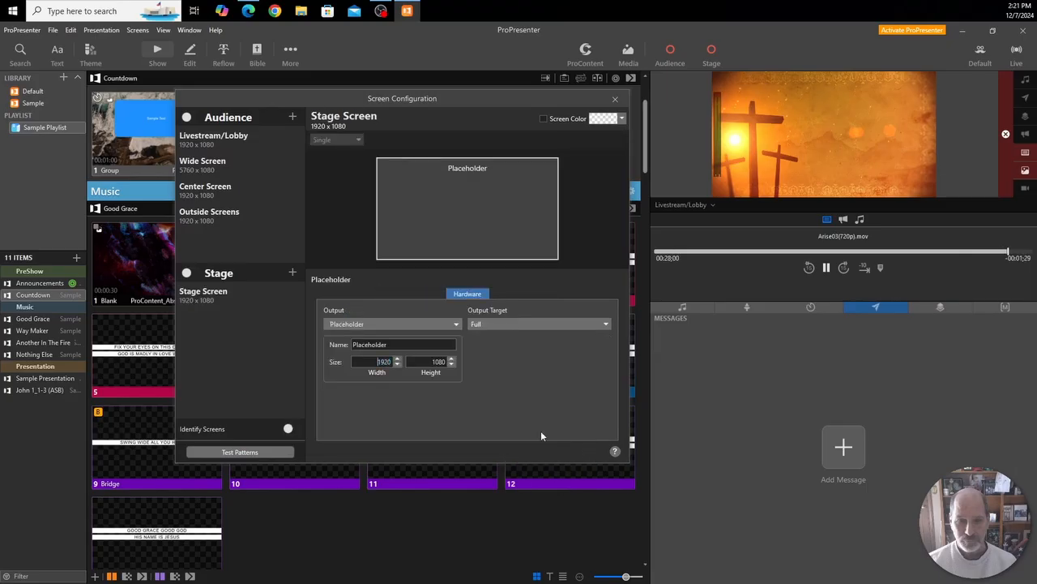
drag(404, 344, 322, 347)
text(Back)
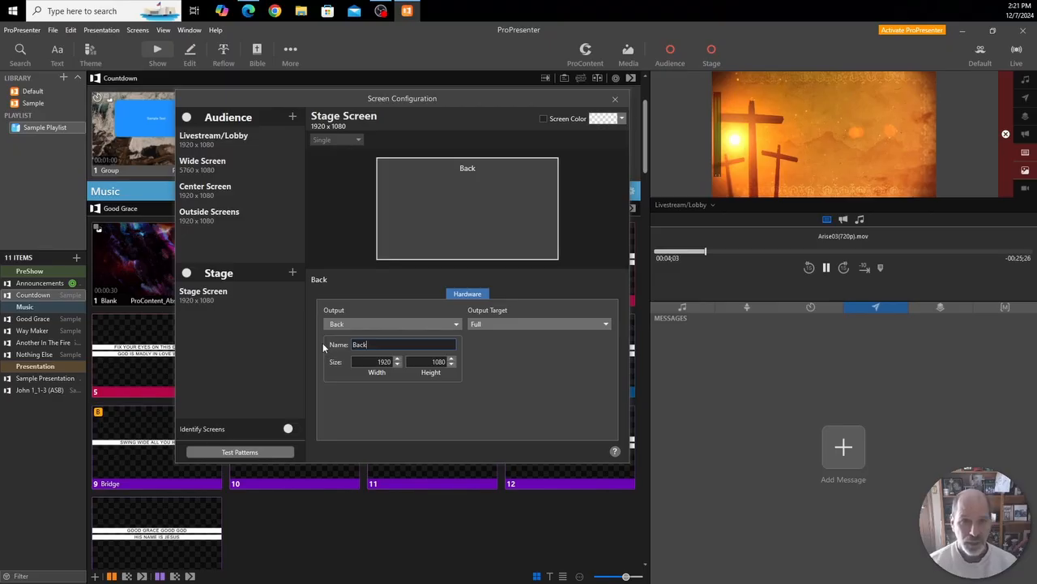
Rename the new stage screen Back Screen
double_click(338, 119)
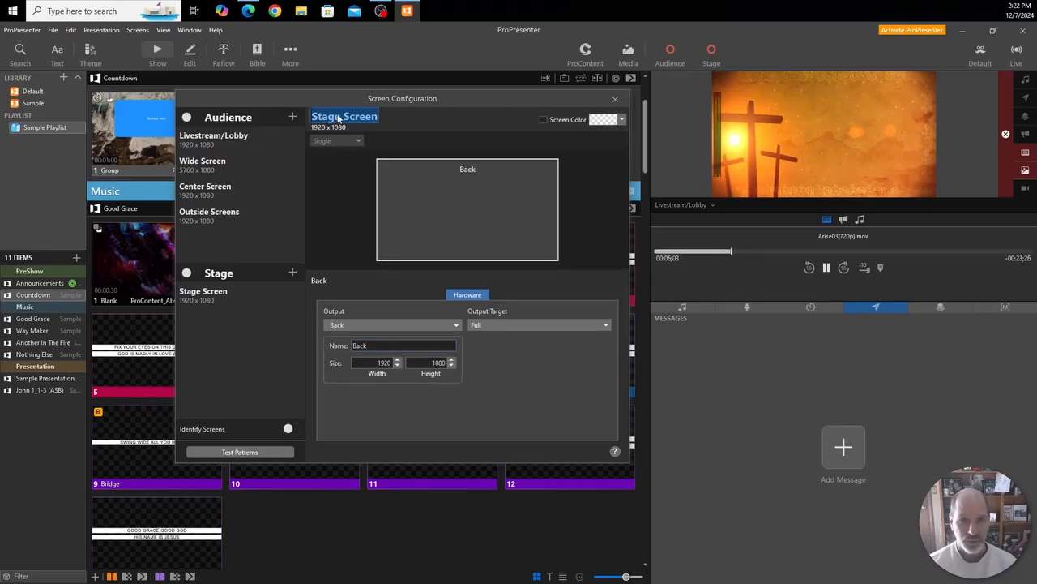
drag(340, 118, 315, 116)
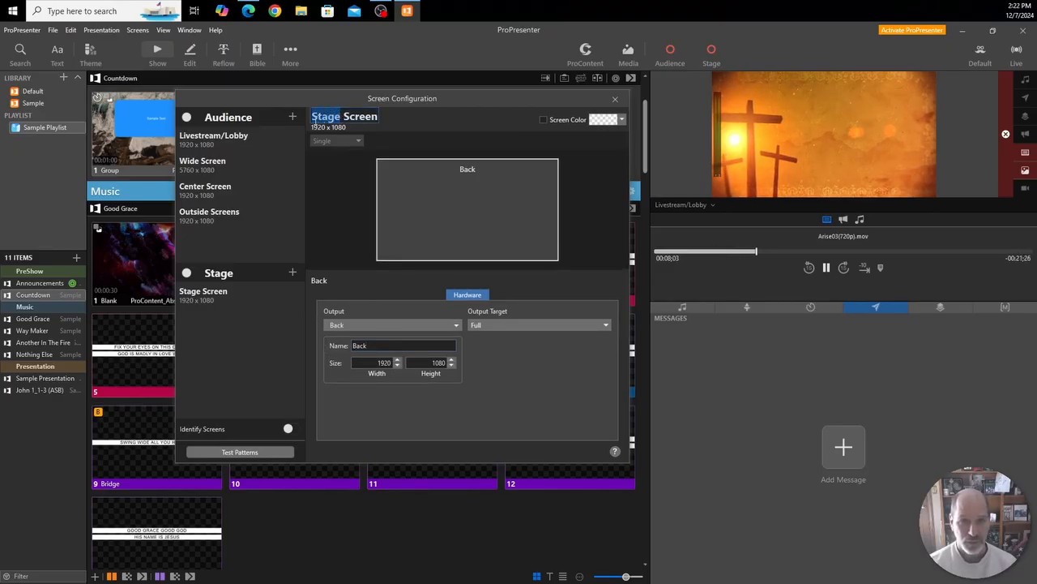
text(Back)
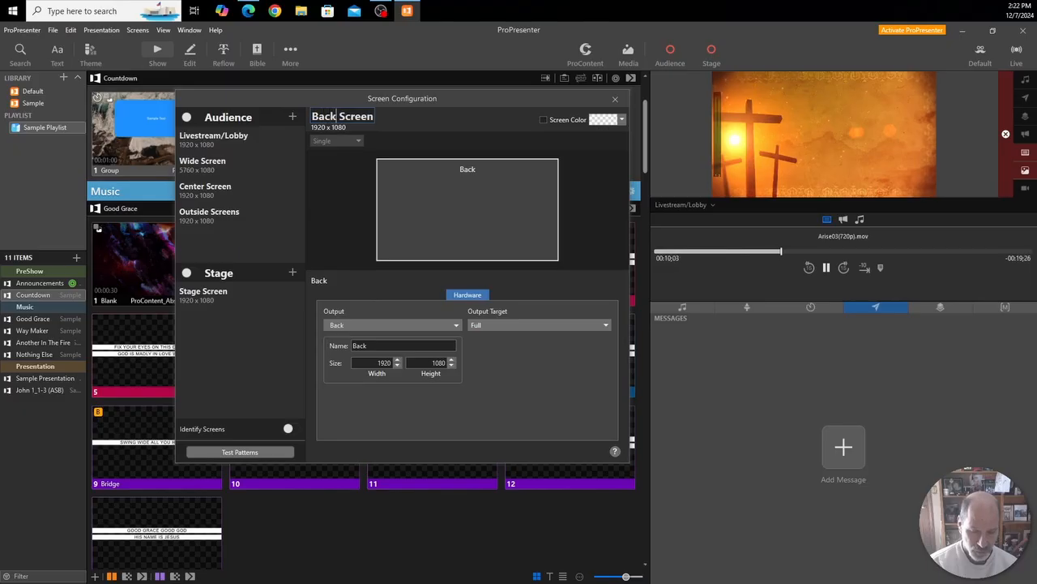
key(Return)
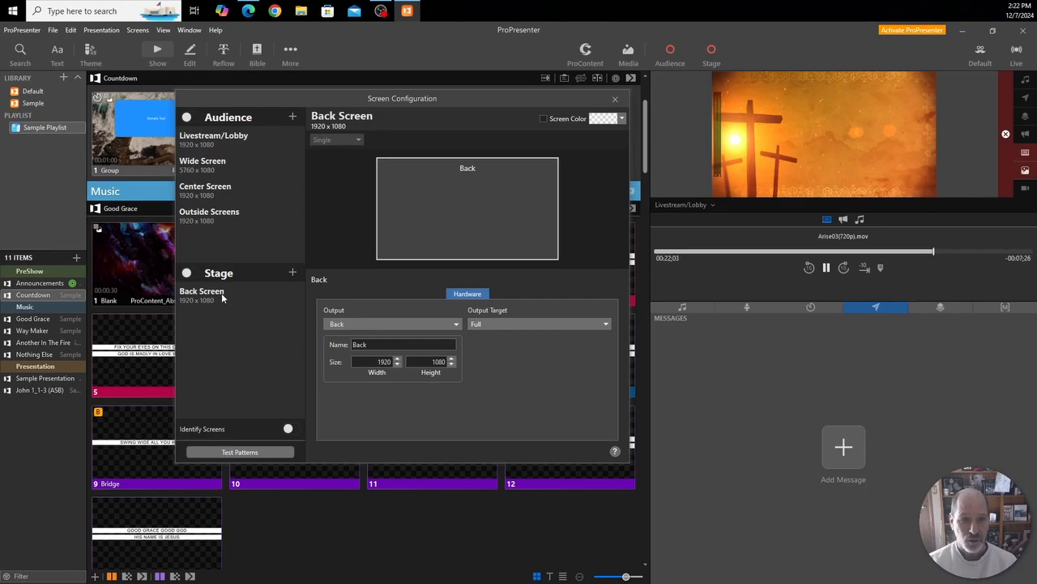
Review the output settings of each audience screen and the Back Screen stage screen
click(216, 138)
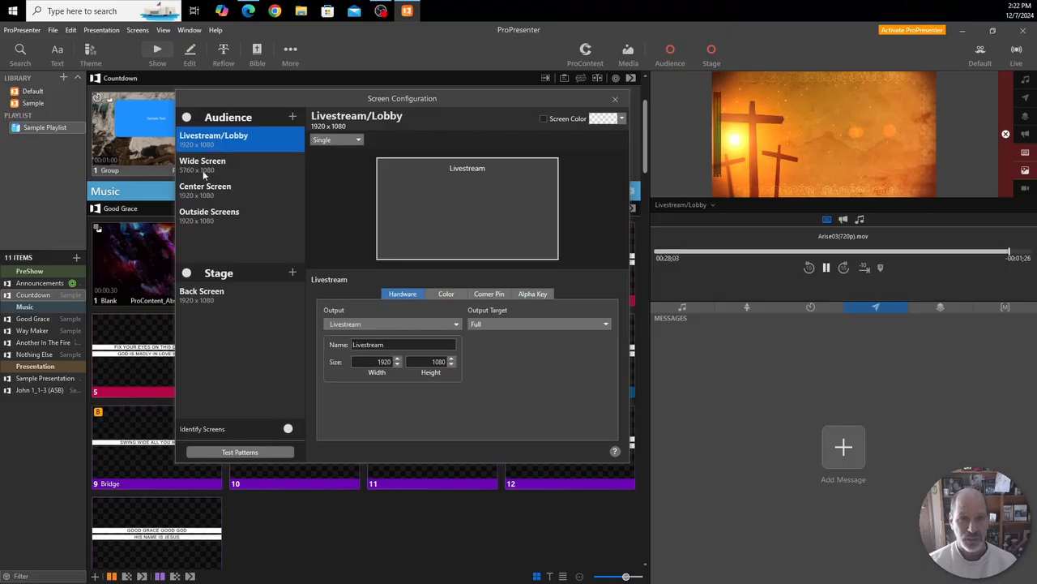
click(201, 170)
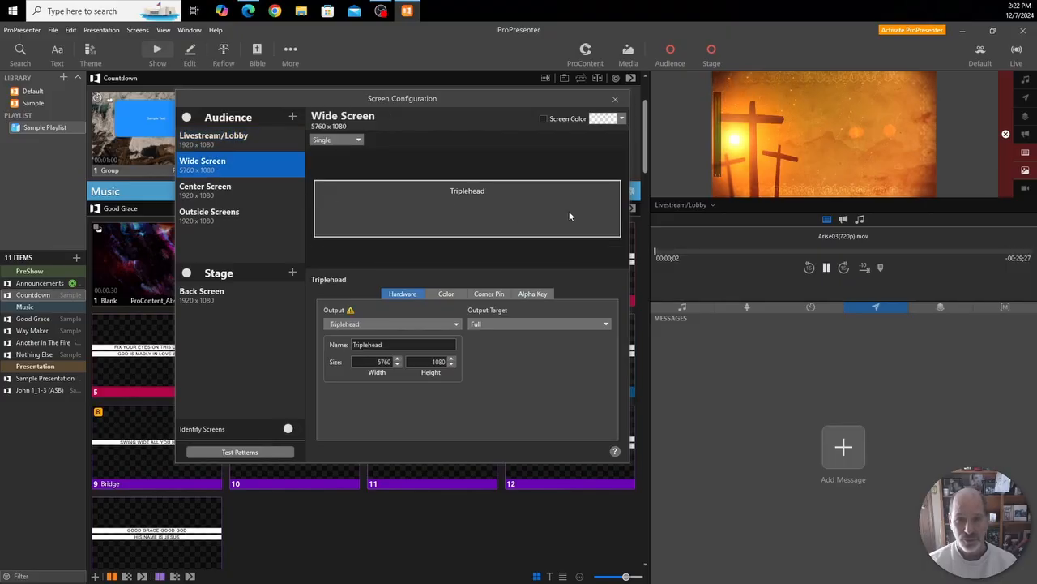
click(230, 190)
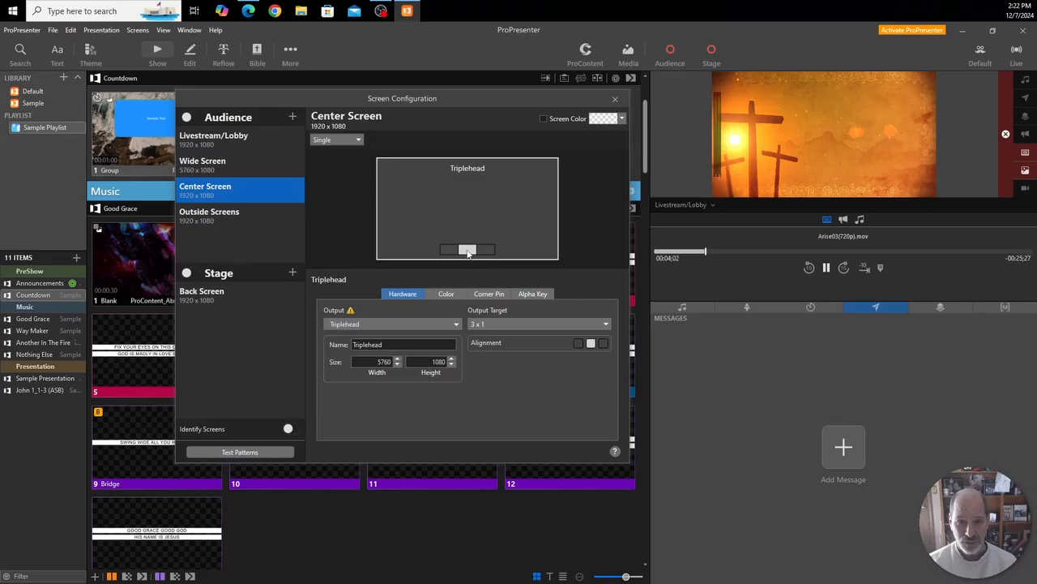
click(201, 212)
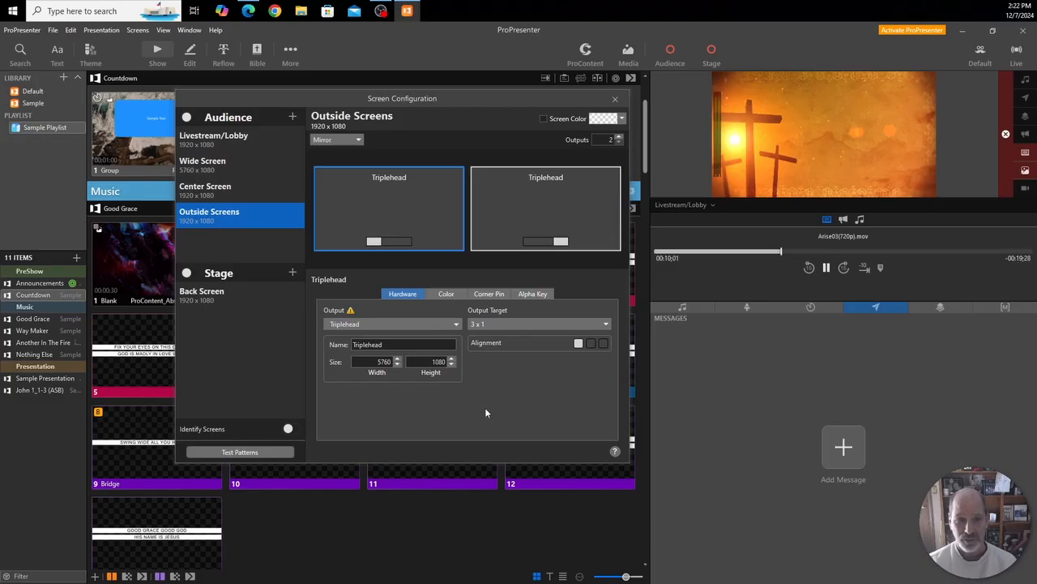
click(201, 295)
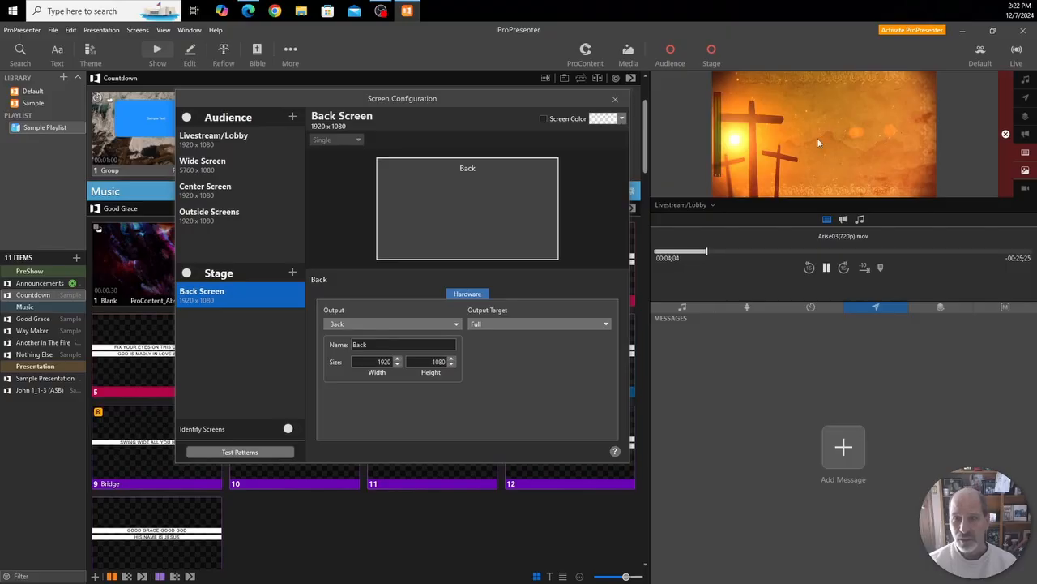
Clear all live layers from the output
click(1006, 135)
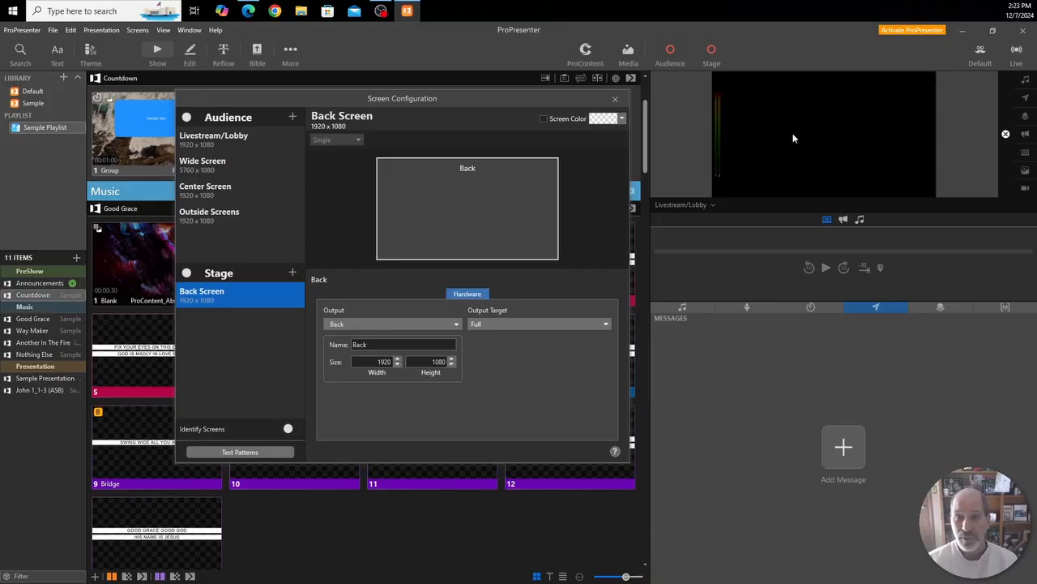
Choose a medium blue screen color for the Livestream/Lobby screen, enable it to check the output, and disable it again
click(623, 120)
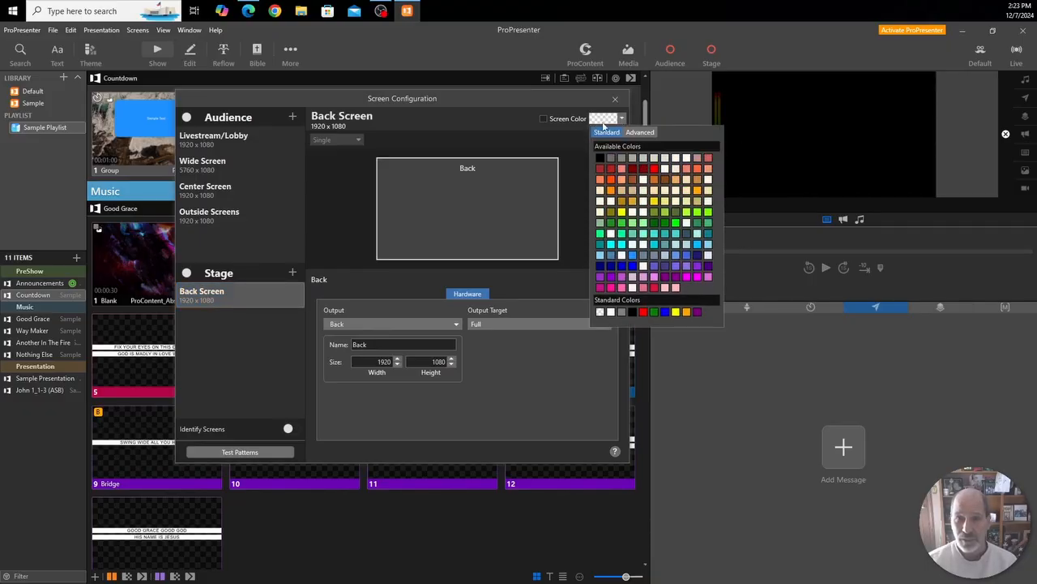
click(521, 139)
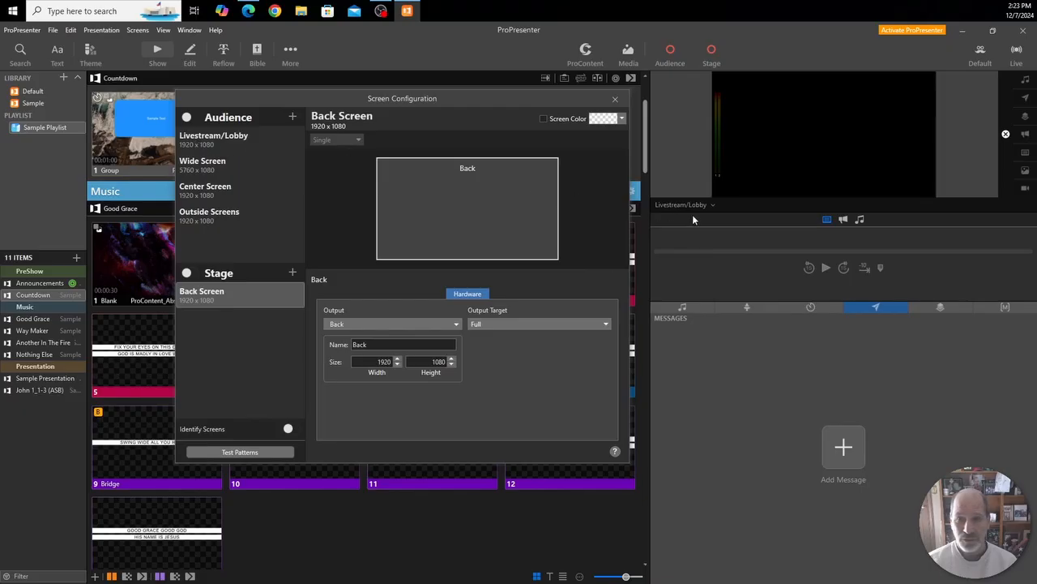
click(207, 140)
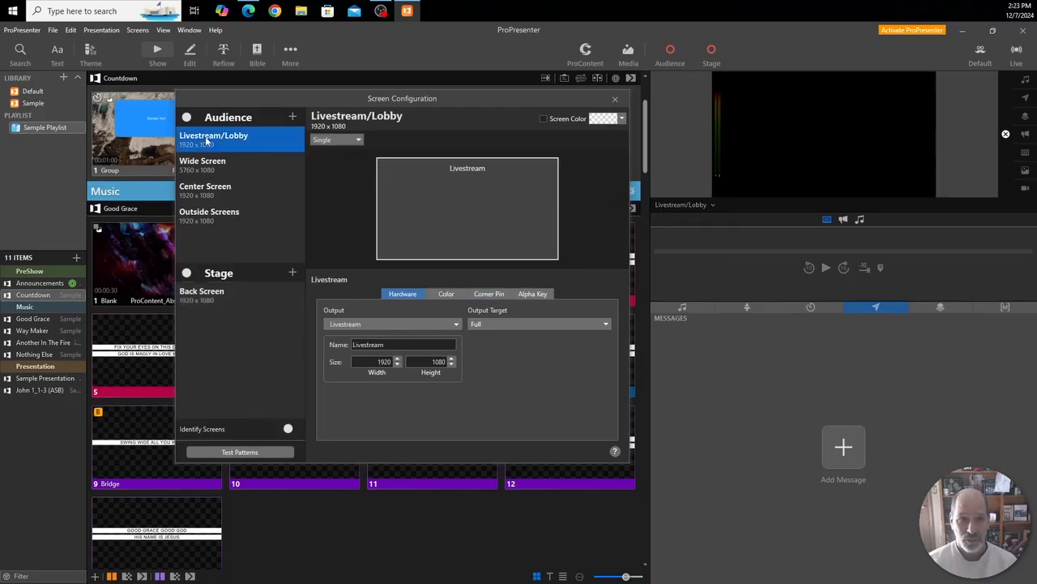
click(622, 119)
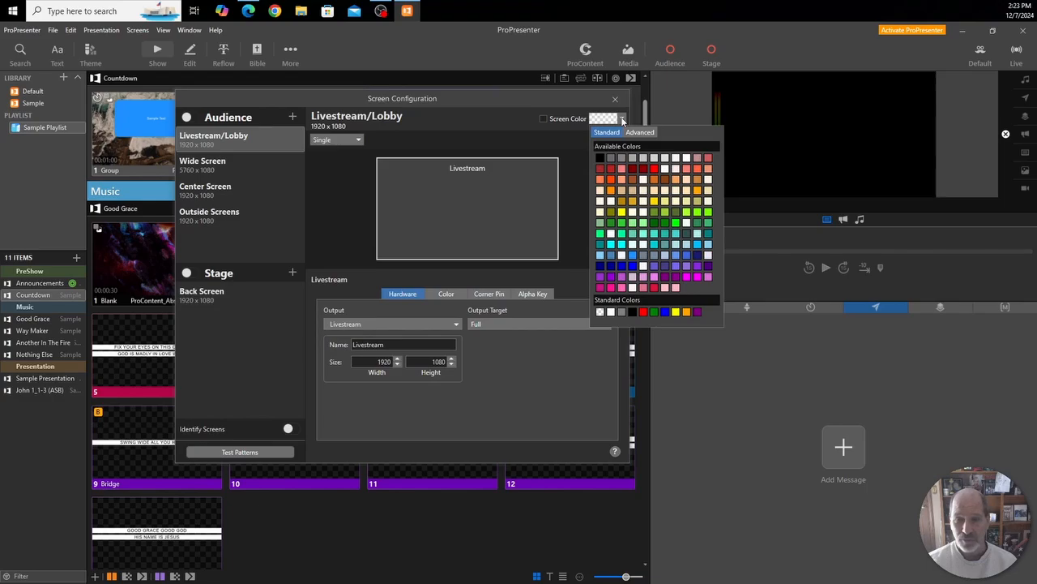
click(678, 255)
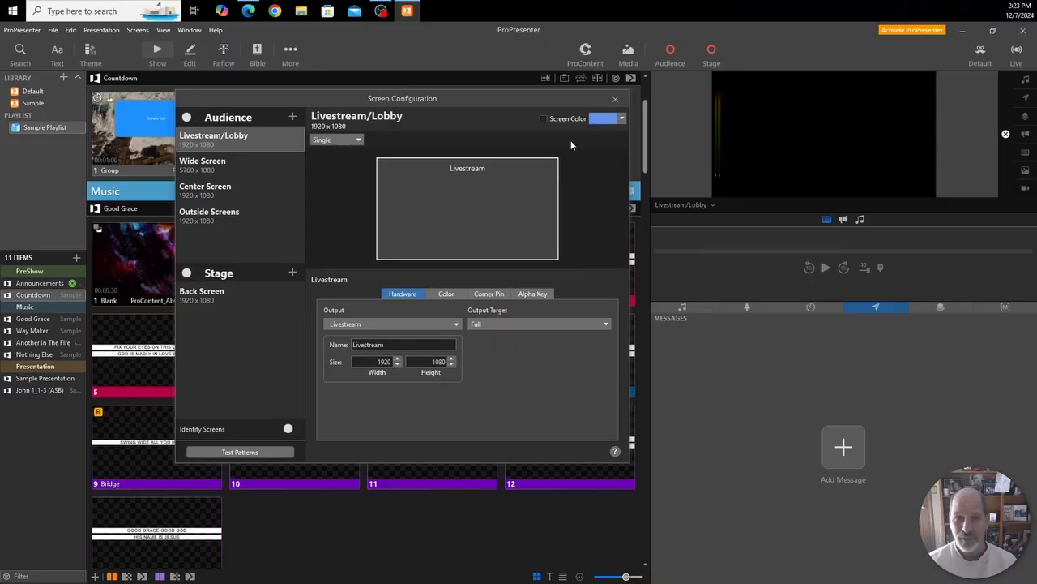
click(543, 119)
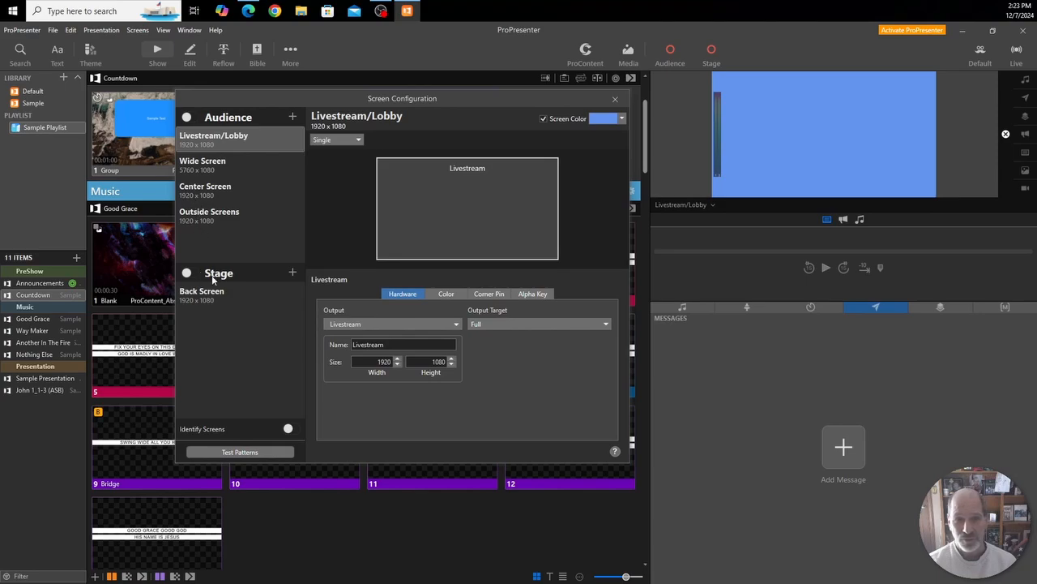
click(543, 119)
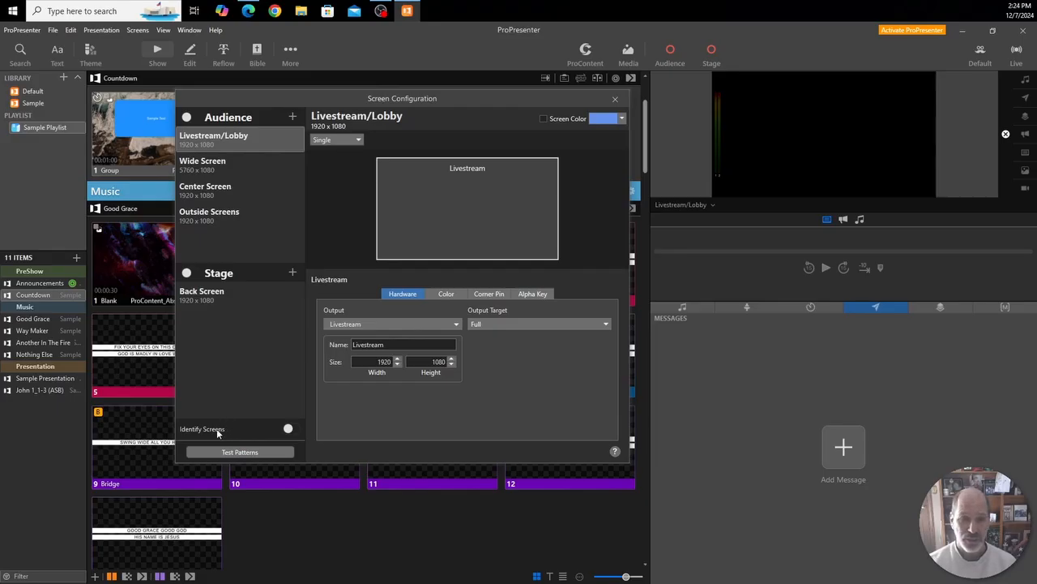
Identify the screens, check the Wide Screen, Center Screen and Back Screen previews, and finish with identification off and Livestream/Lobby previewed
click(290, 429)
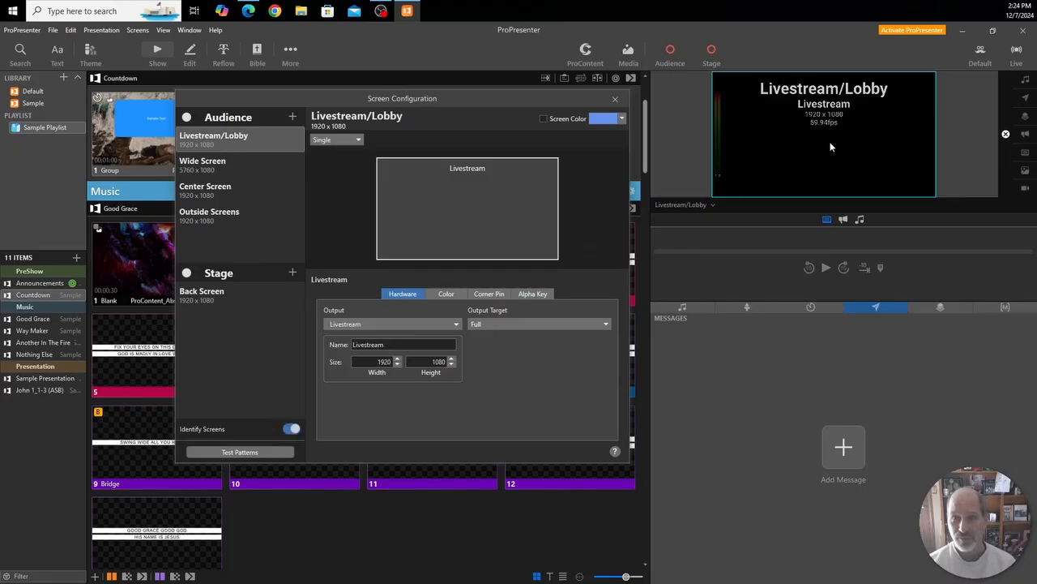
click(701, 207)
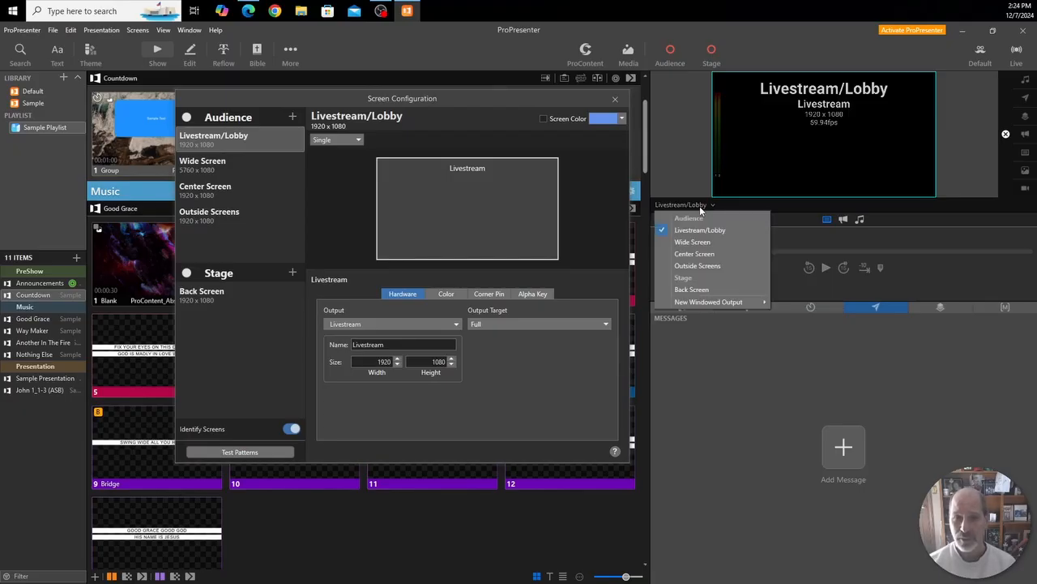
click(697, 246)
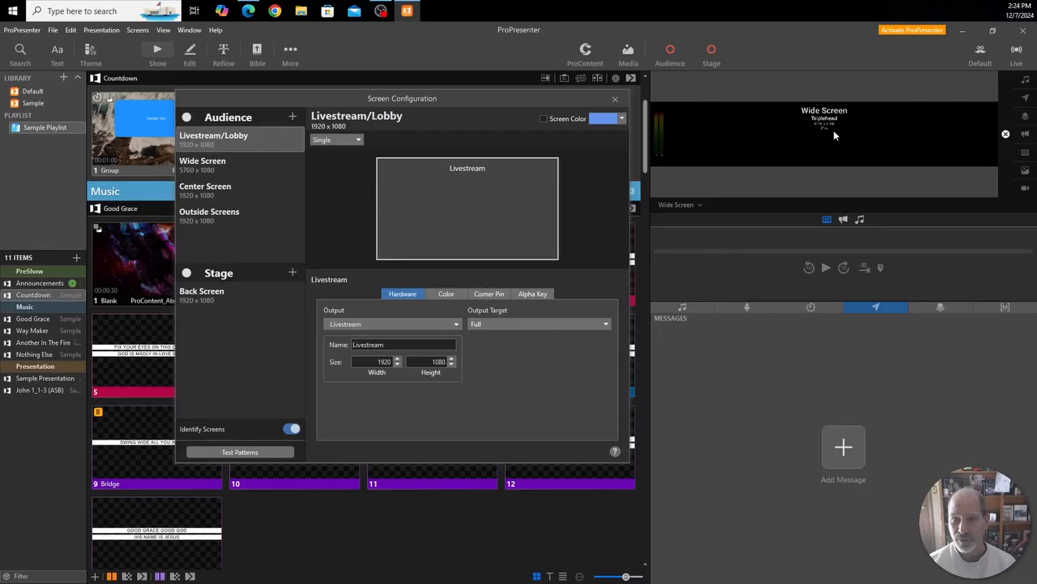
click(685, 205)
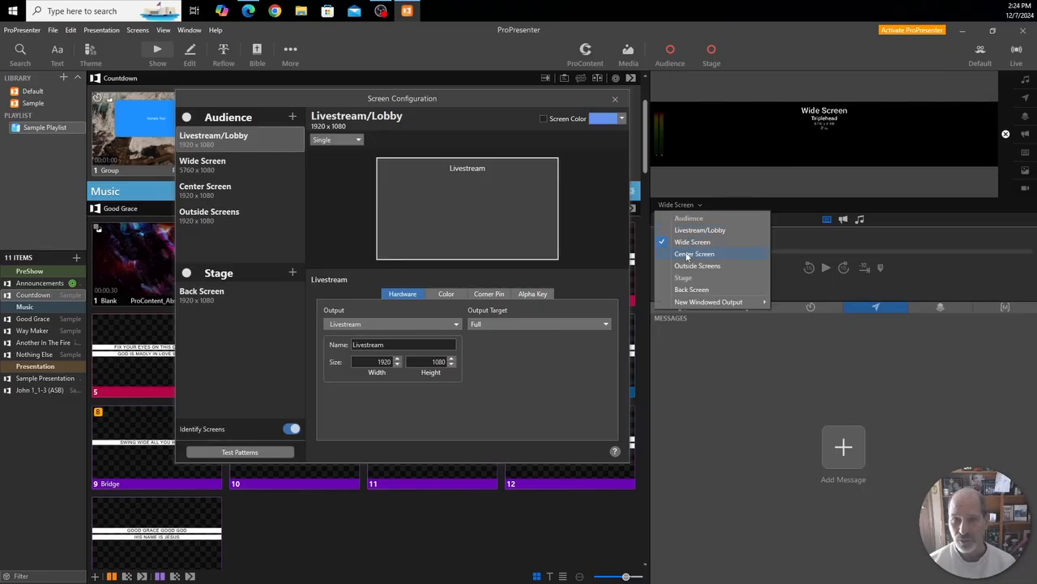
click(689, 256)
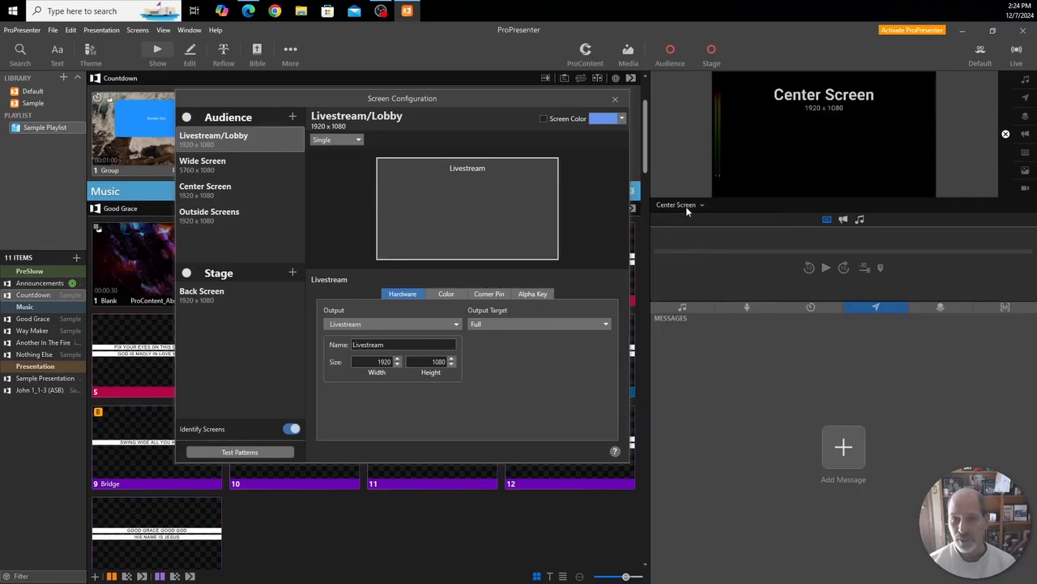
click(686, 205)
click(685, 290)
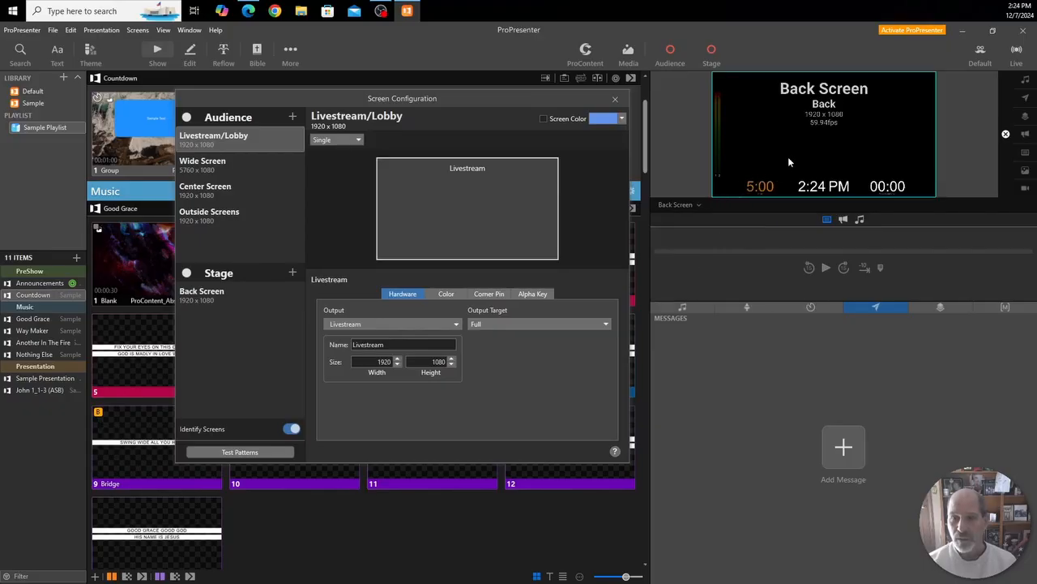
click(292, 429)
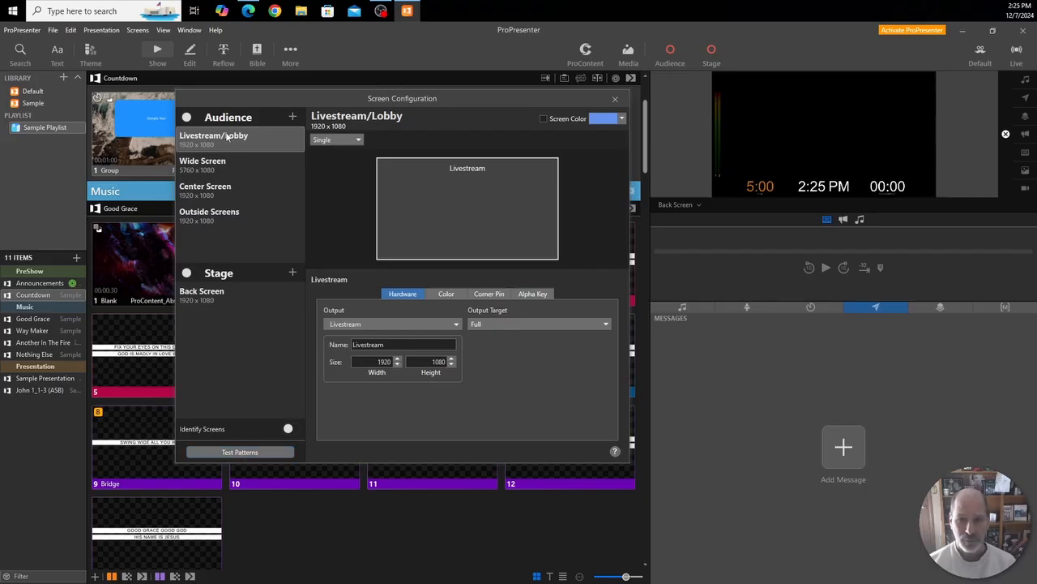
click(673, 204)
click(677, 231)
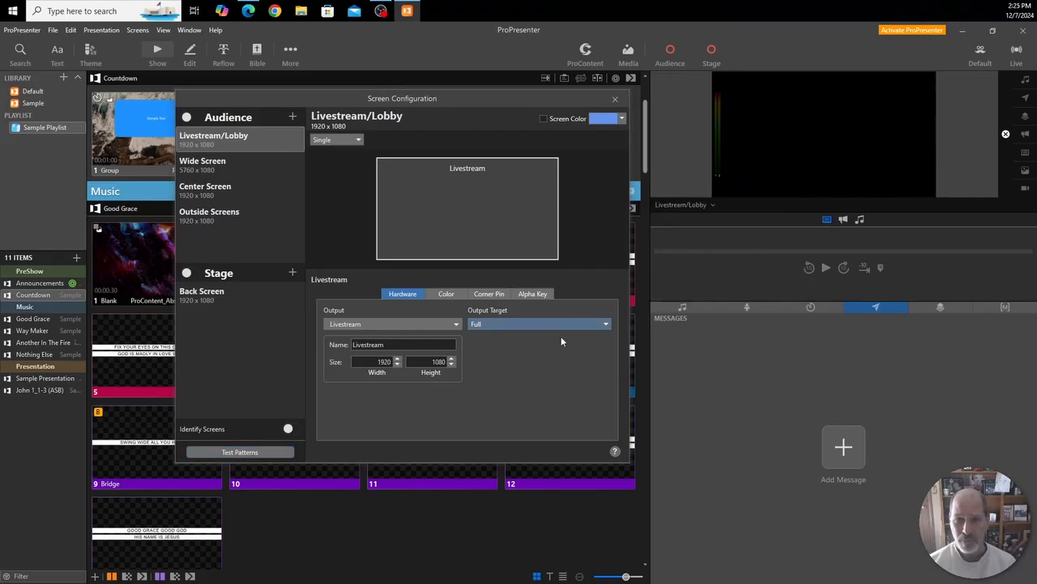
Set up the test pattern for All Screens with Identify Screens turned on, and check the available logo options
click(243, 452)
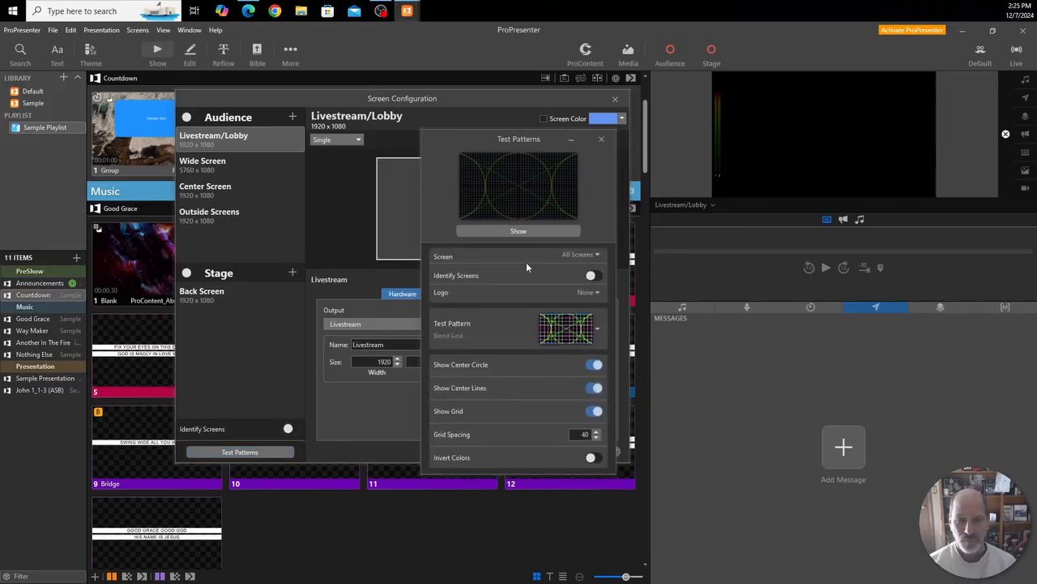
click(597, 254)
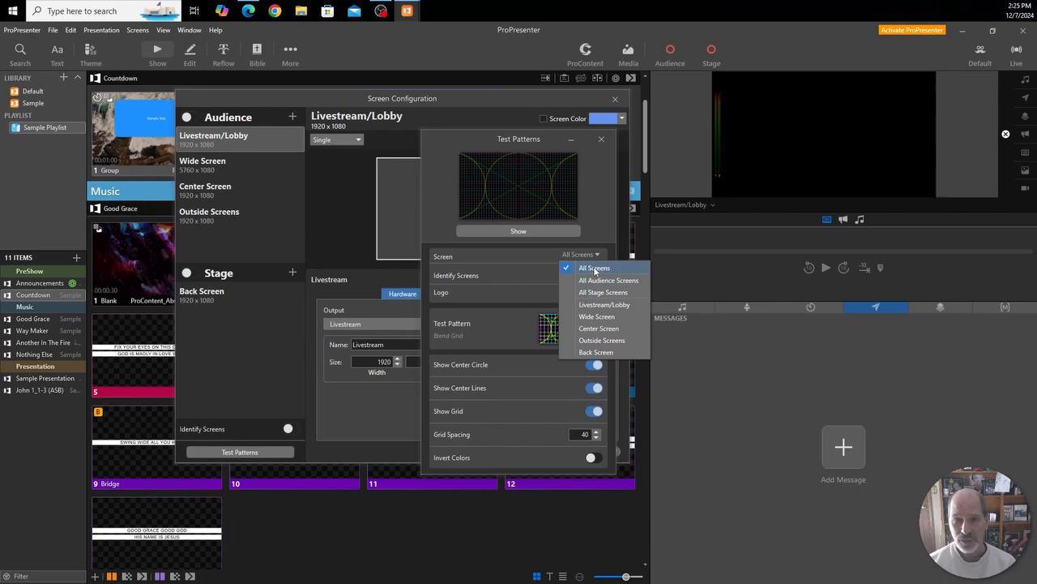
click(596, 270)
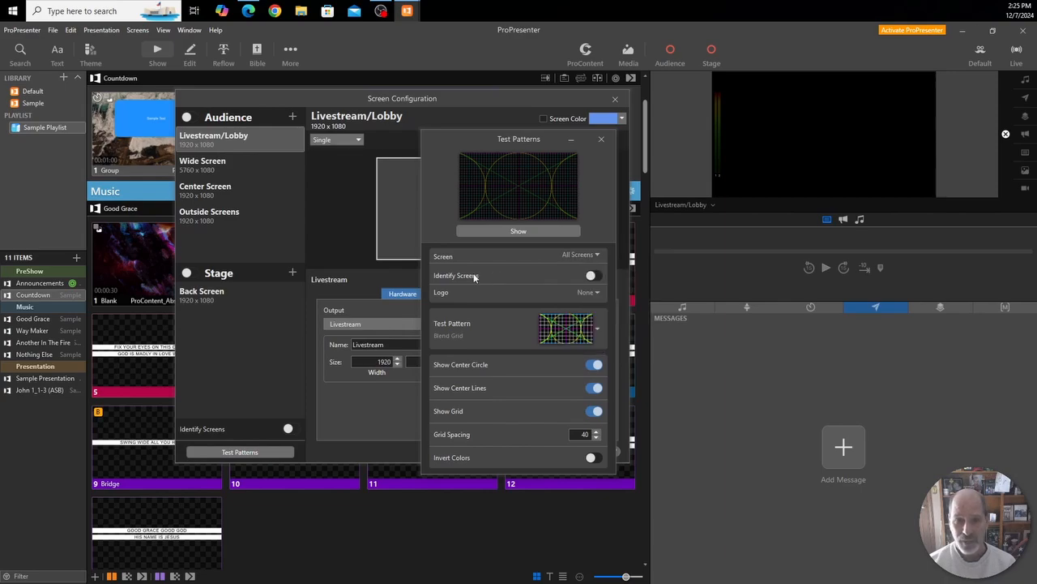
click(592, 275)
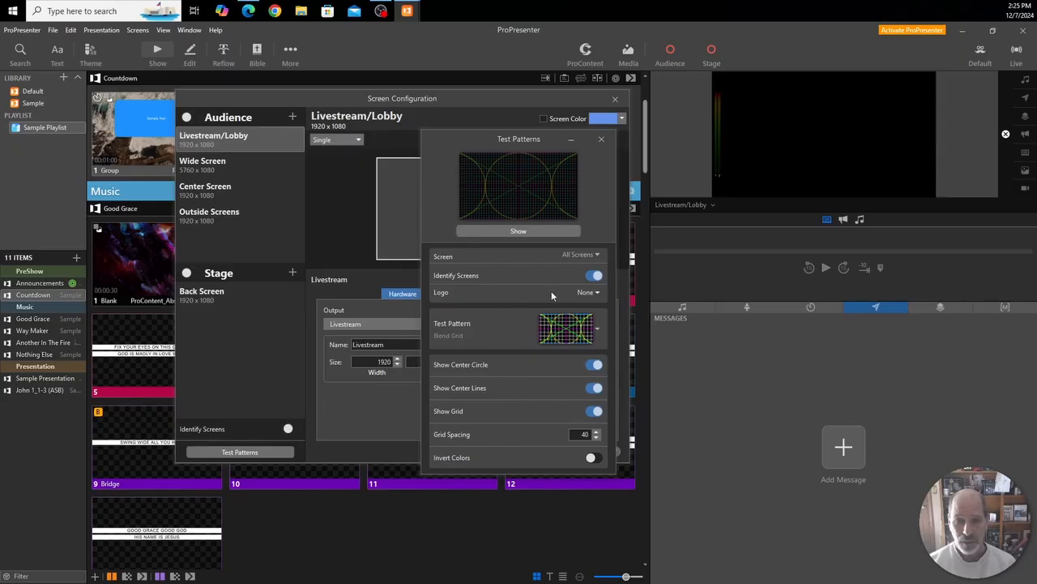
click(587, 292)
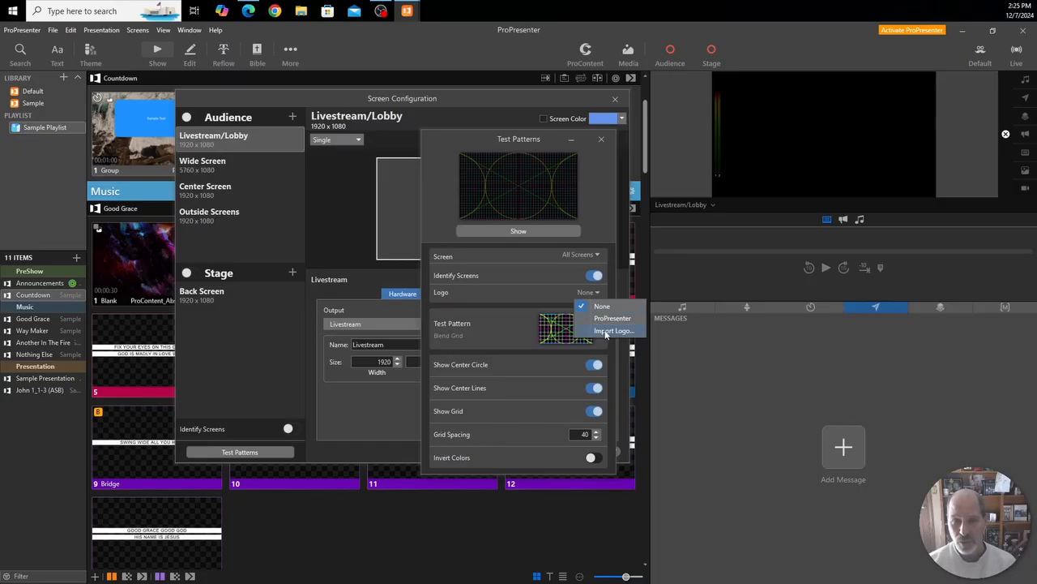
click(501, 277)
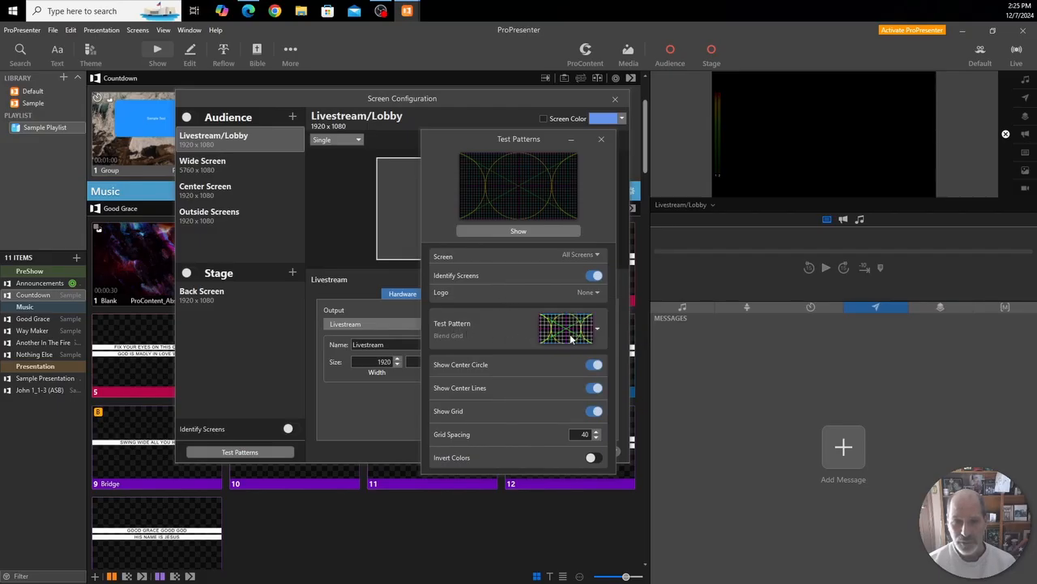
Choose the Color Bars test pattern, show it on the outputs, and close the test pattern settings
click(597, 332)
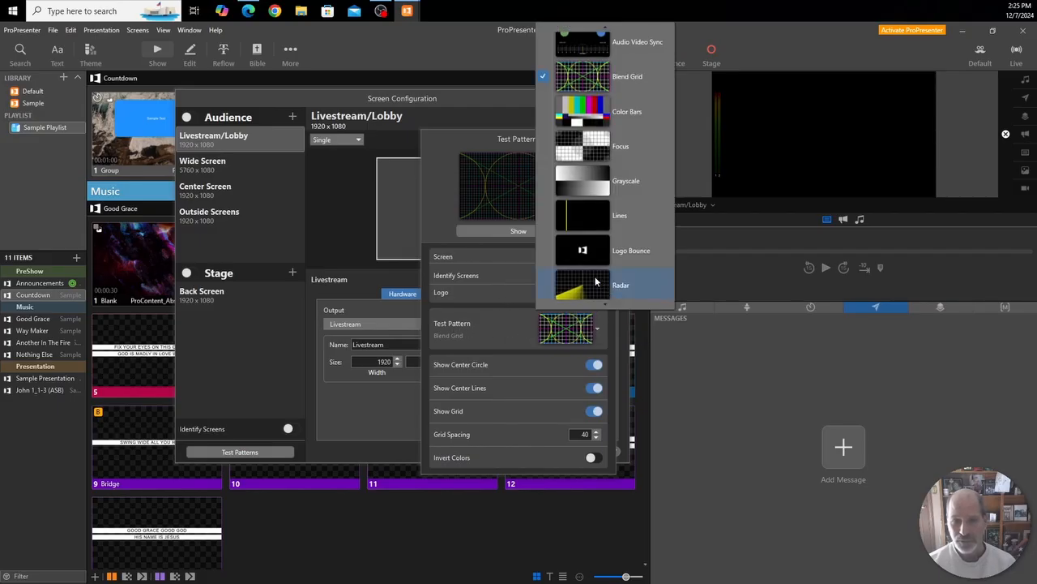
scroll(593, 261, down, 1)
scroll(593, 261, down, 2)
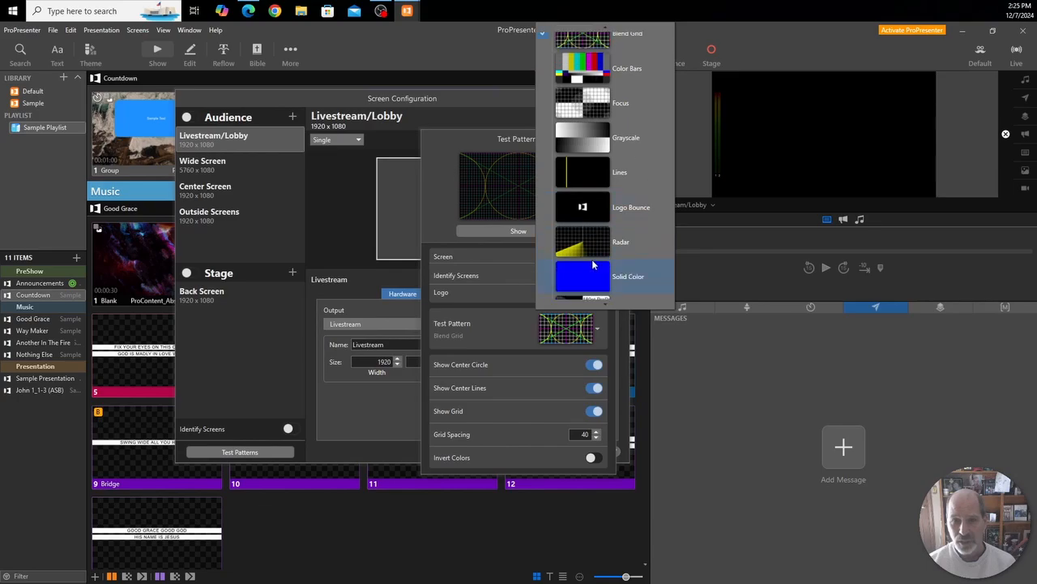
scroll(592, 259, up, 4)
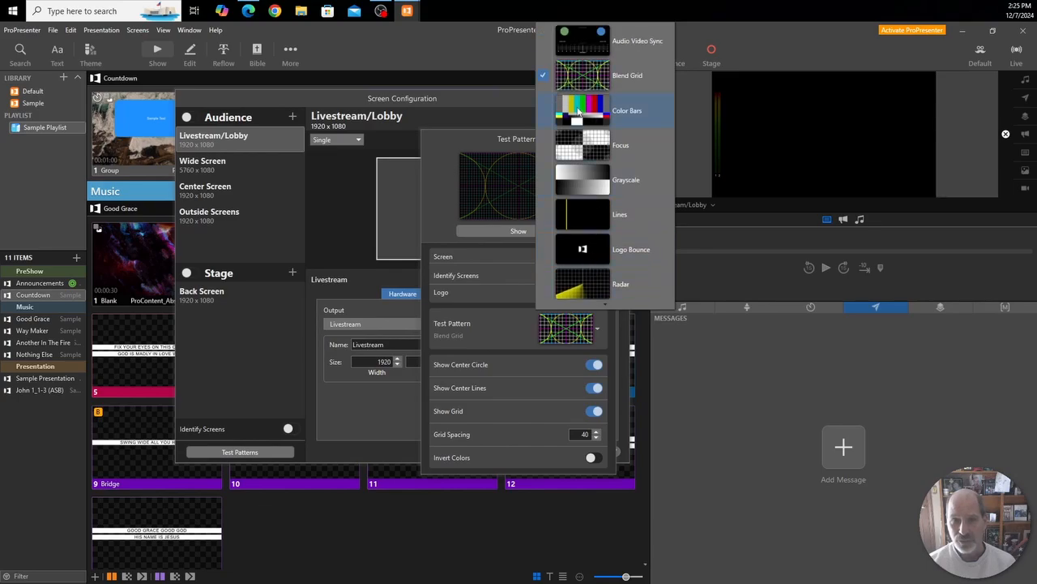
click(578, 112)
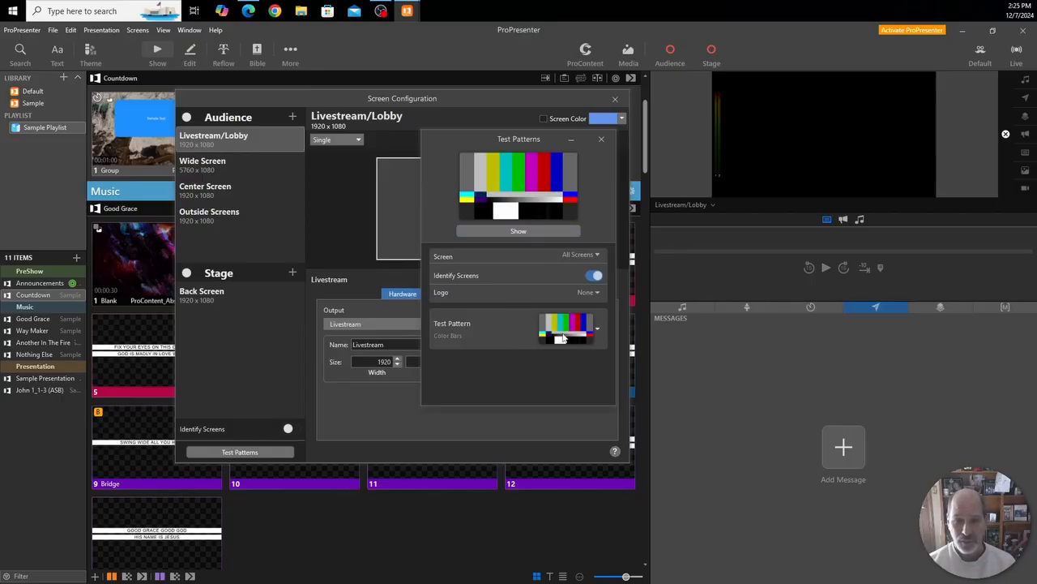
click(515, 231)
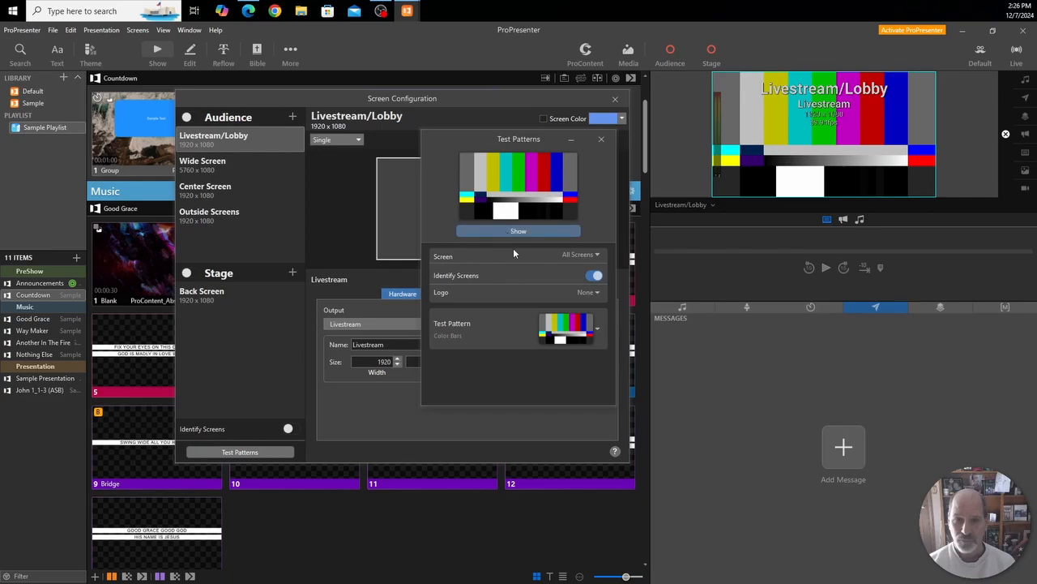
click(600, 140)
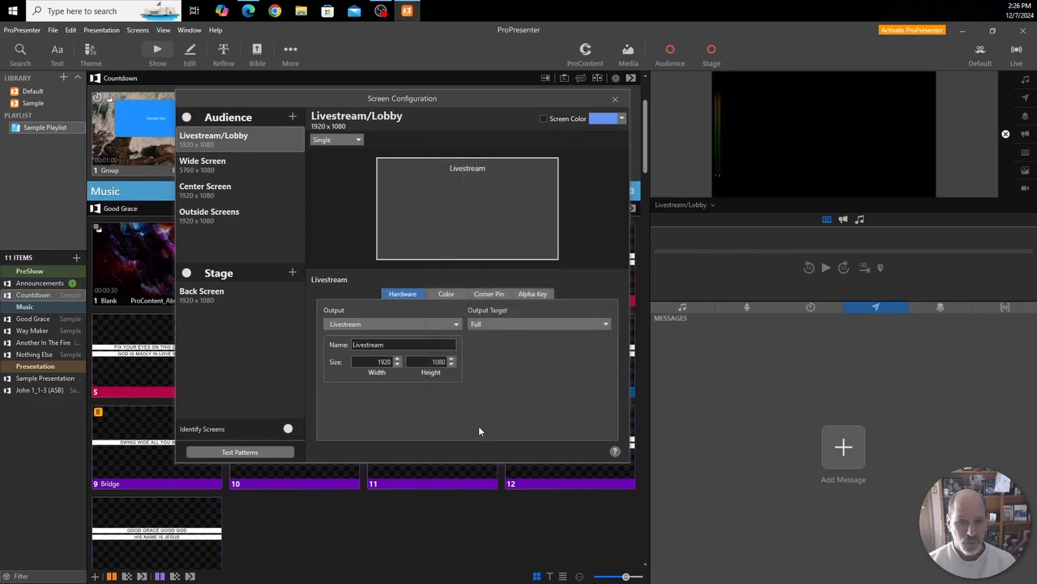
Review the Livestream output's color, corner pin, alpha key and hardware settings, and close the screen configuration
click(446, 294)
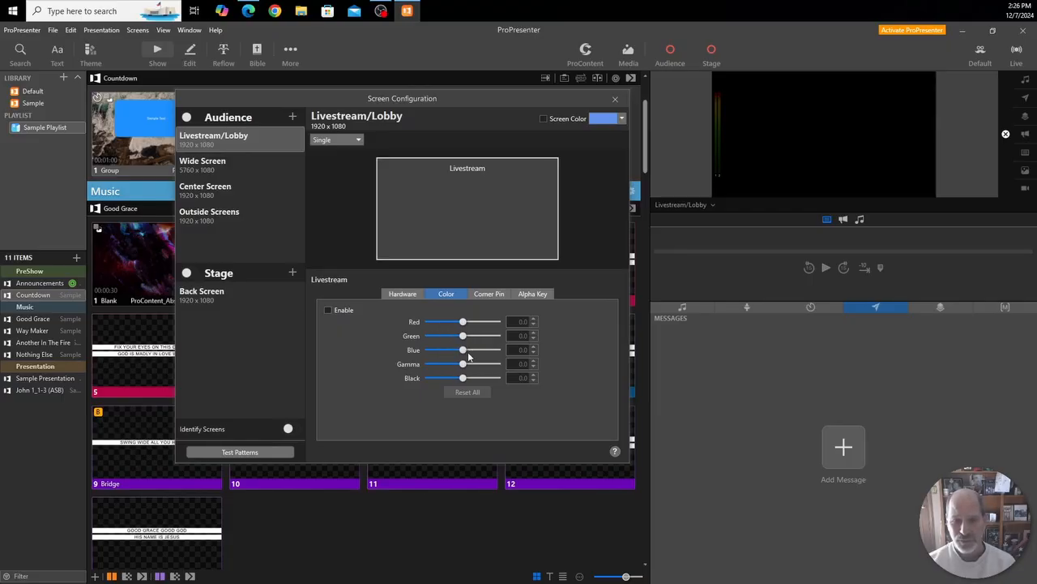
click(490, 296)
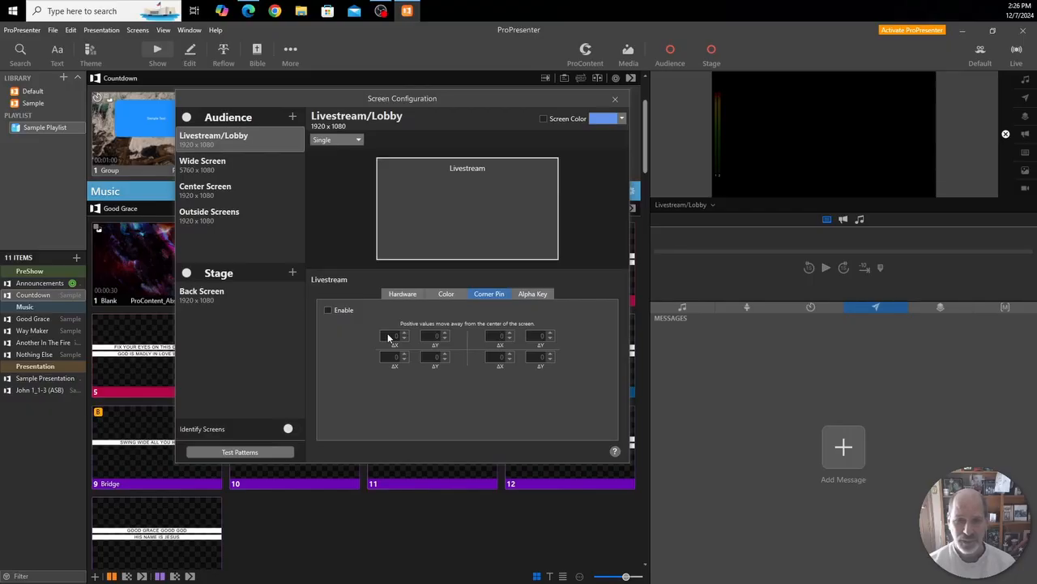
click(533, 295)
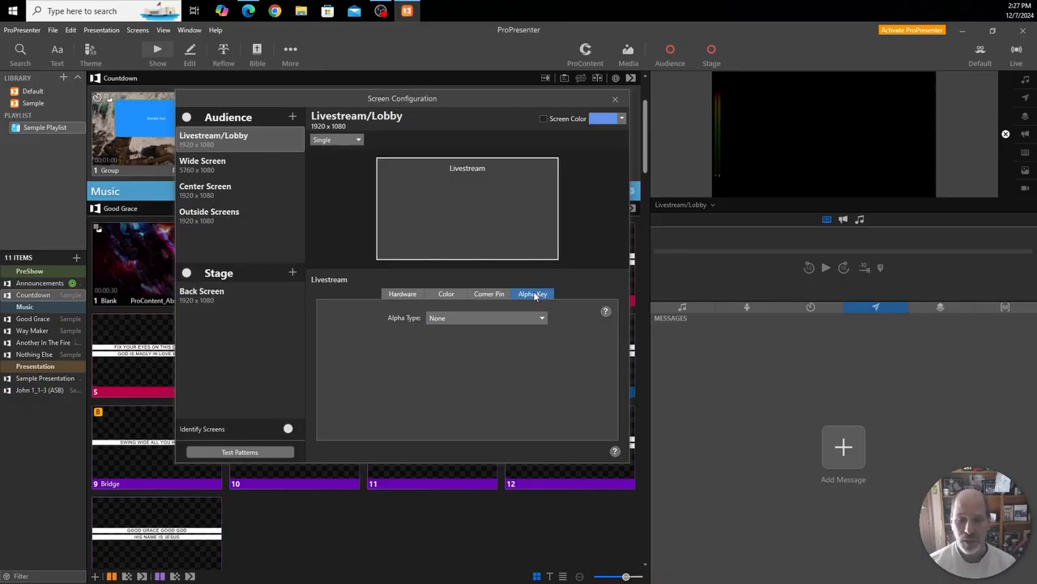
click(402, 295)
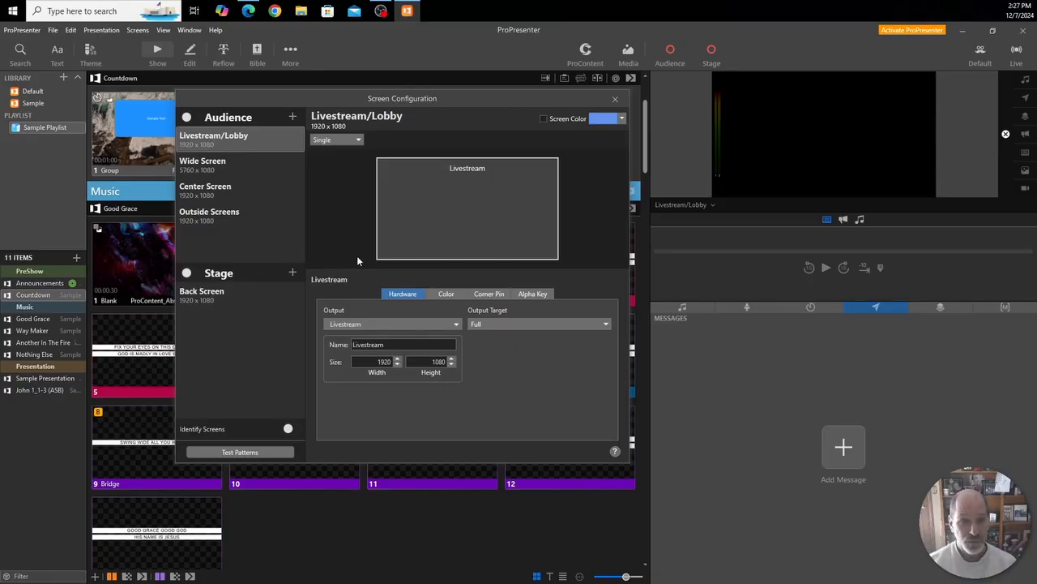
click(615, 100)
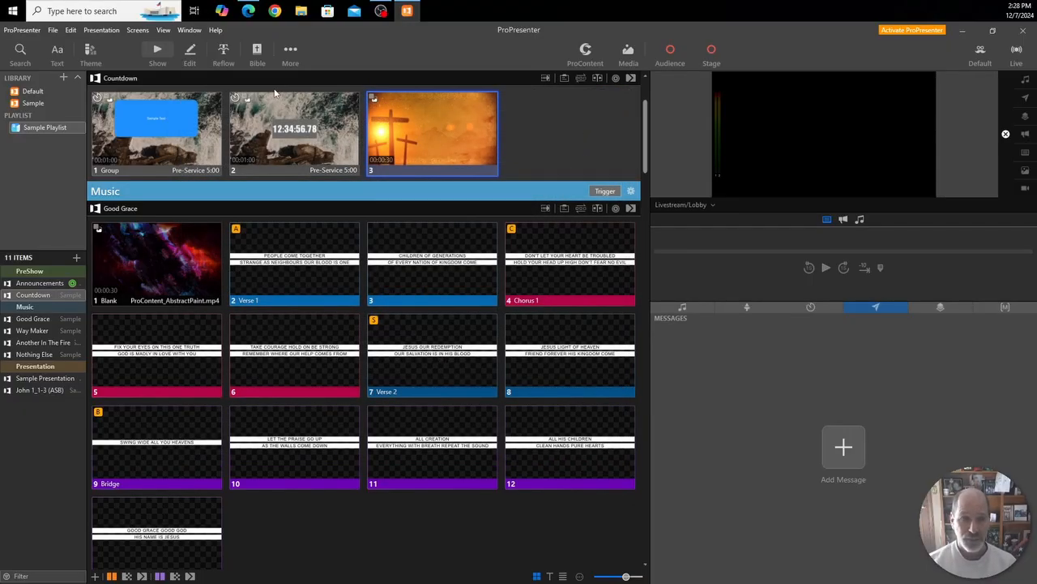
click(137, 31)
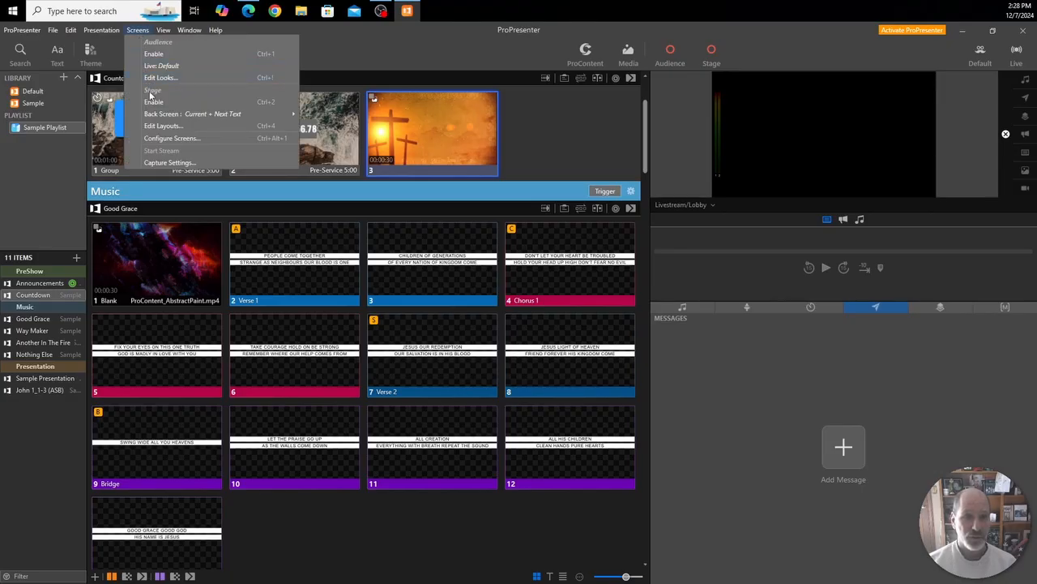
mouse_move(147, 119)
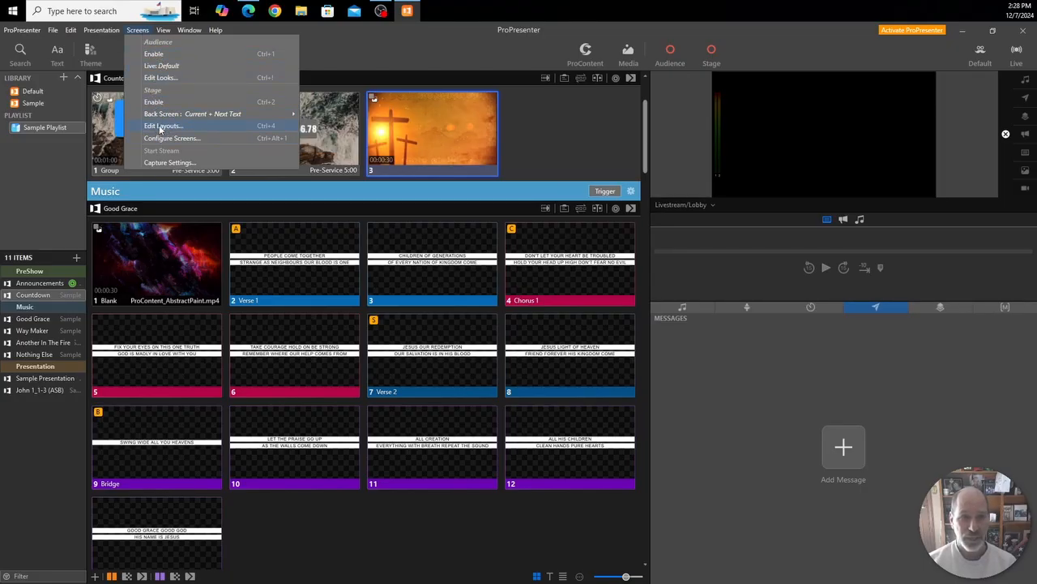
click(346, 47)
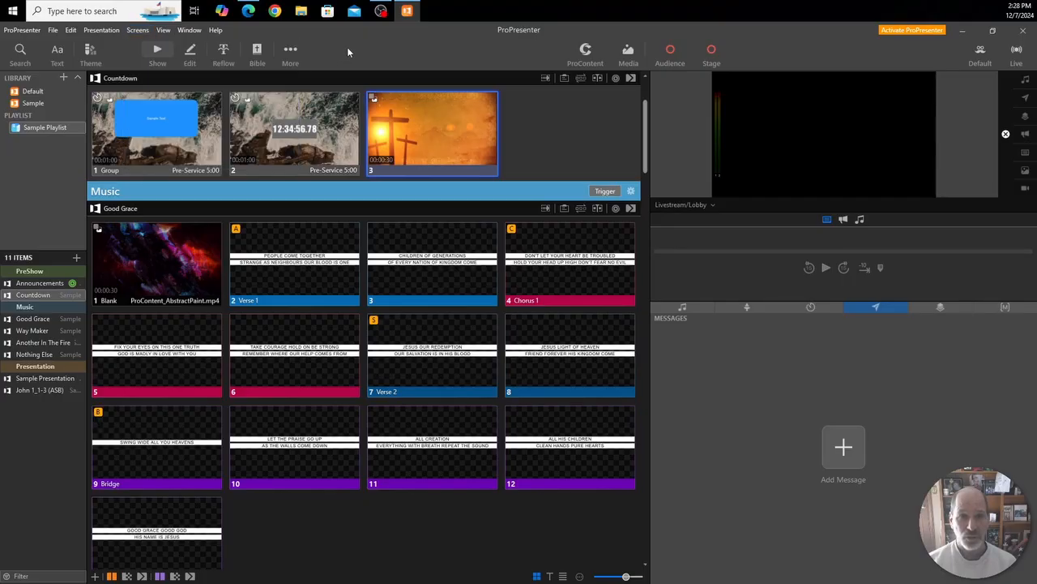
Open the Stage Editor and check the templates available for a new stage layout, leaving the list without adding one
click(299, 52)
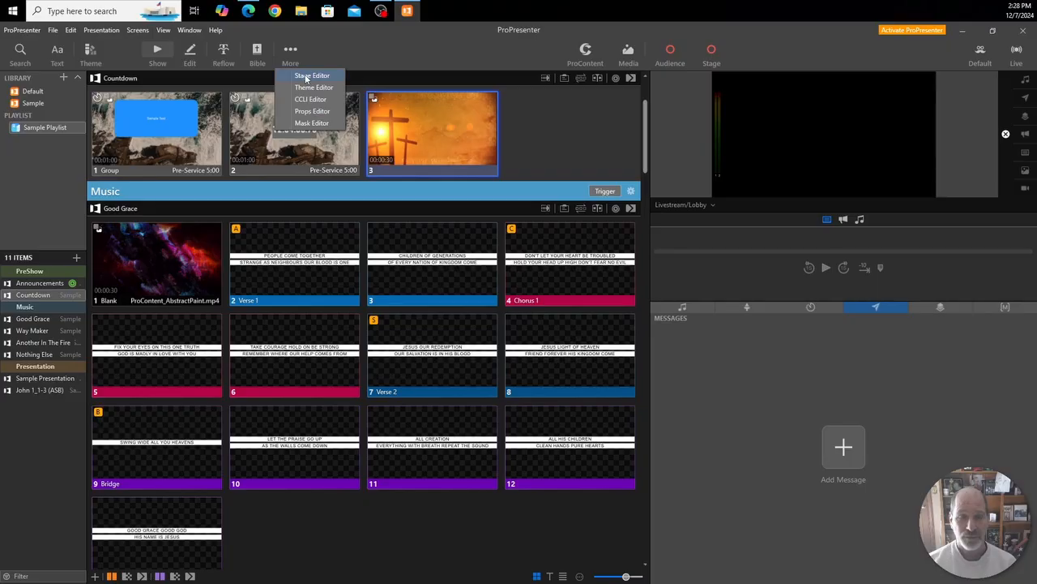
click(308, 75)
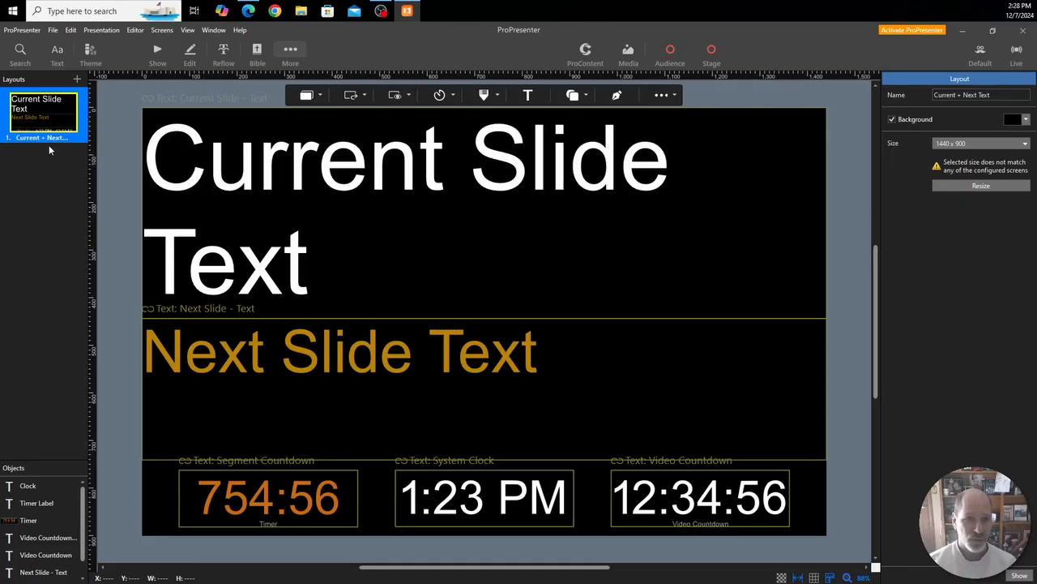
click(77, 79)
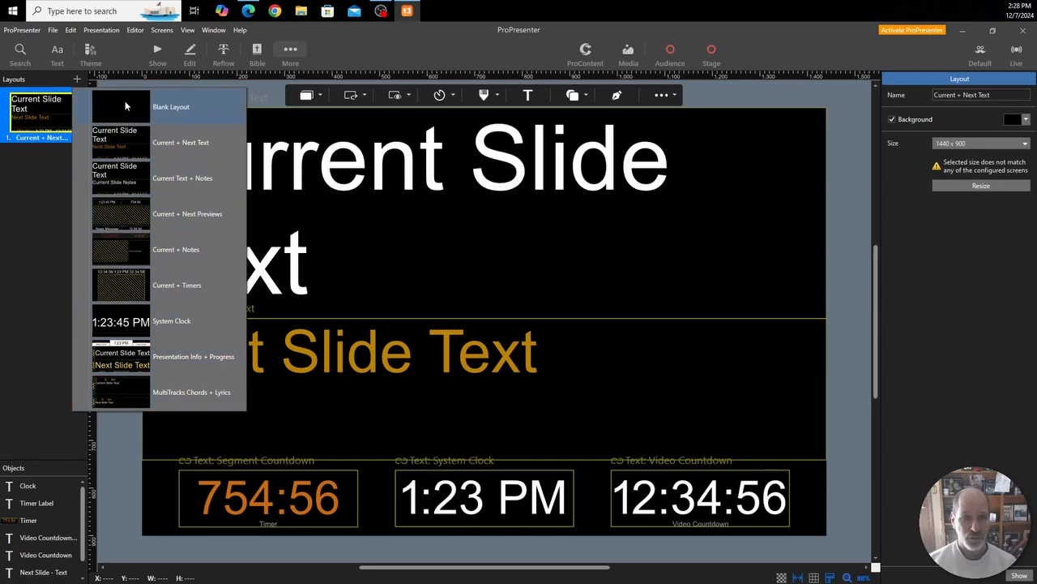
click(28, 190)
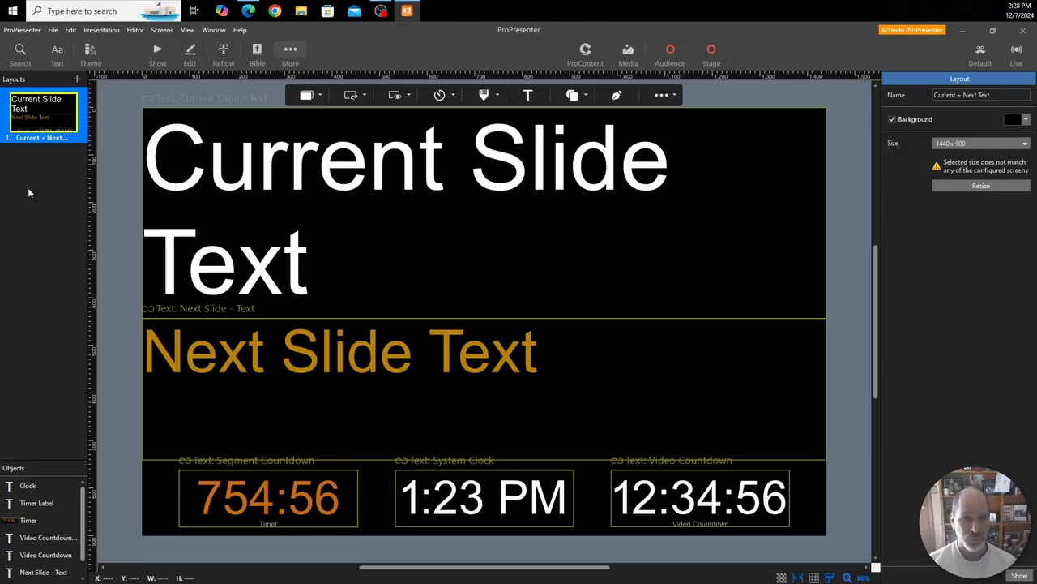
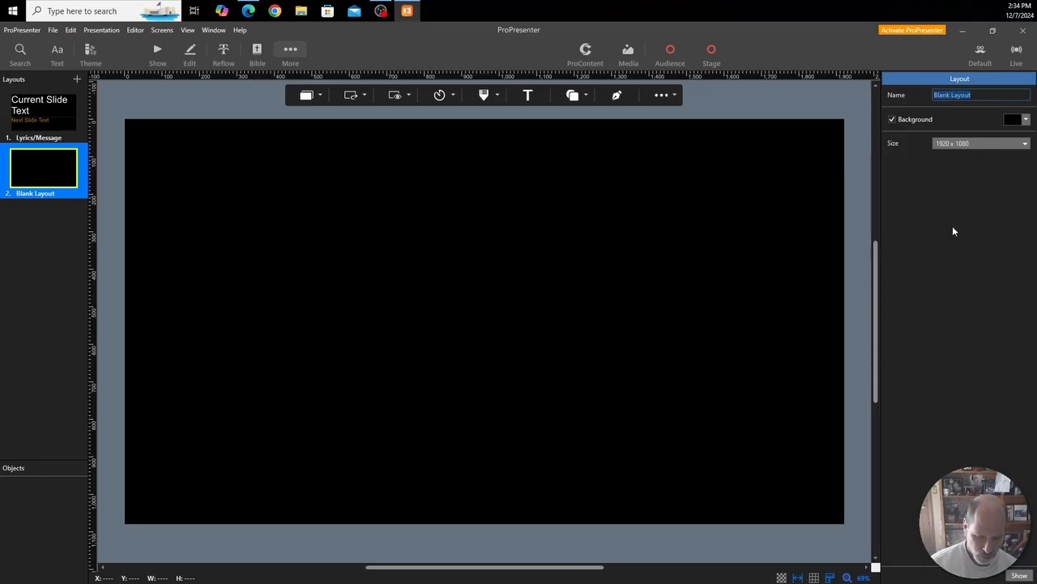
Rename the blank second stage layout as Video
text(Live)
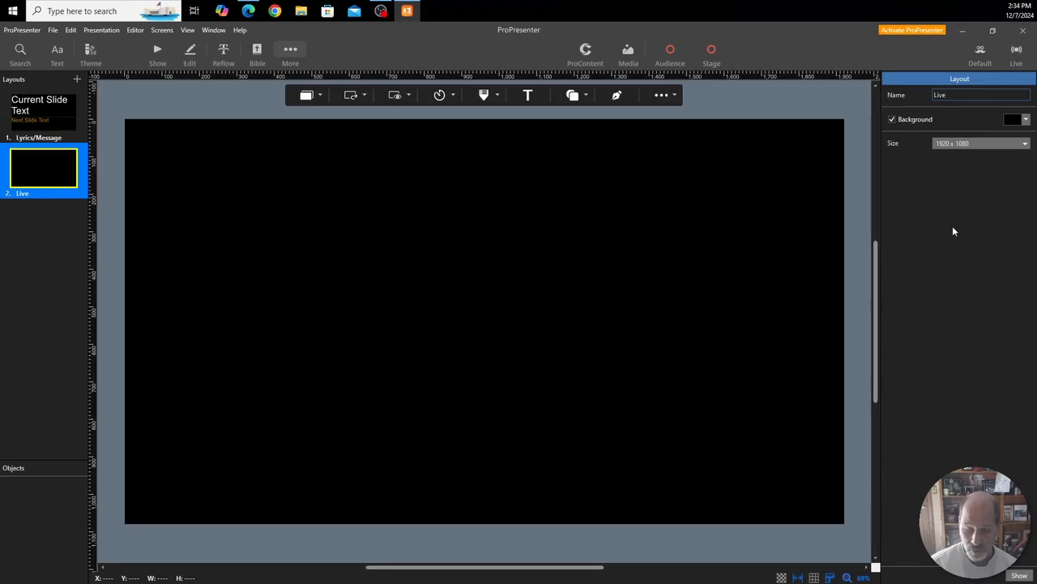
text( Video)
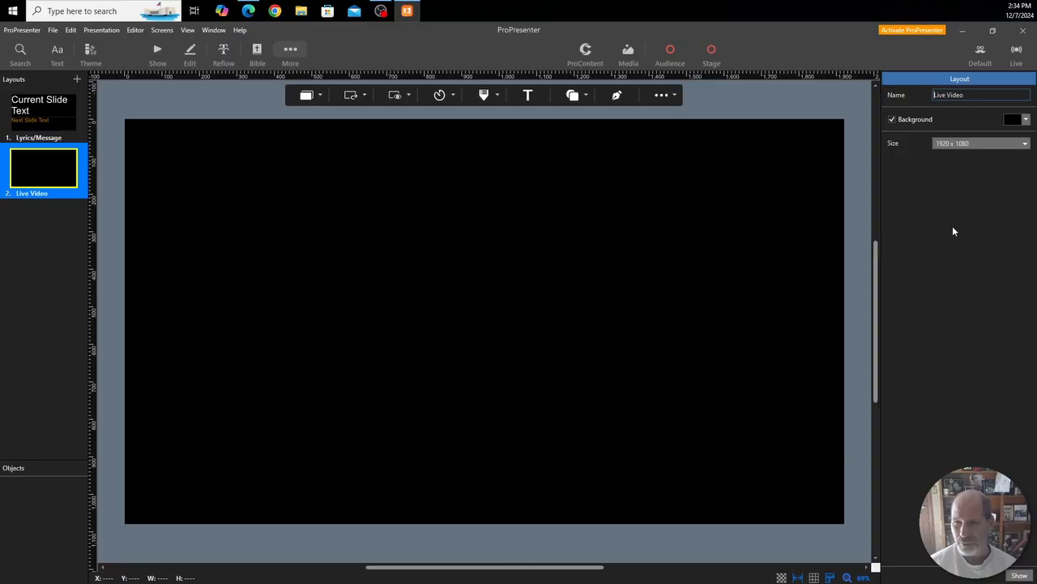
key(BackSpace)
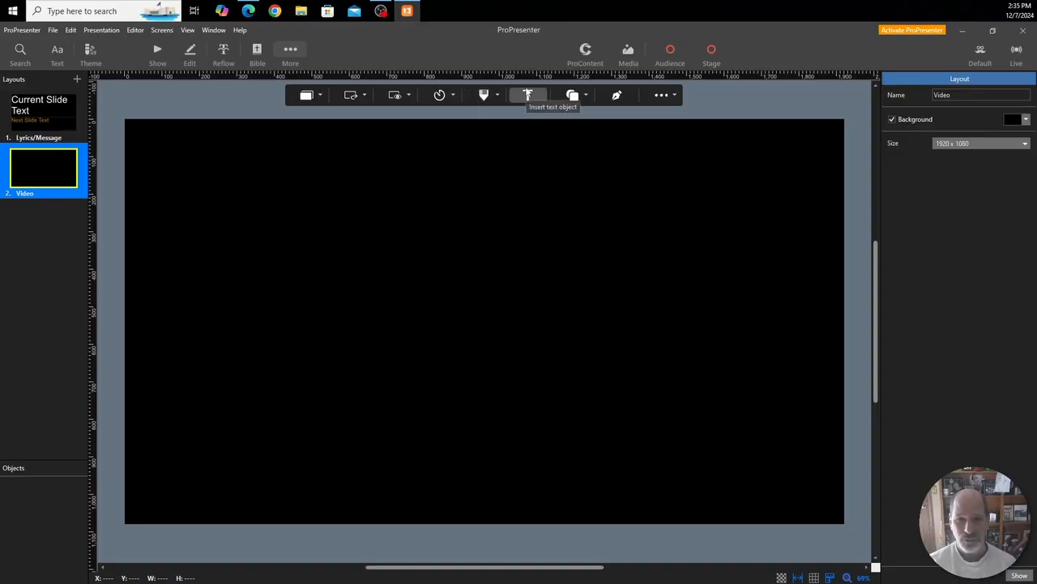
Add an Outside Screens preview object to the Video layout and resize it to about 257 by 182
click(674, 95)
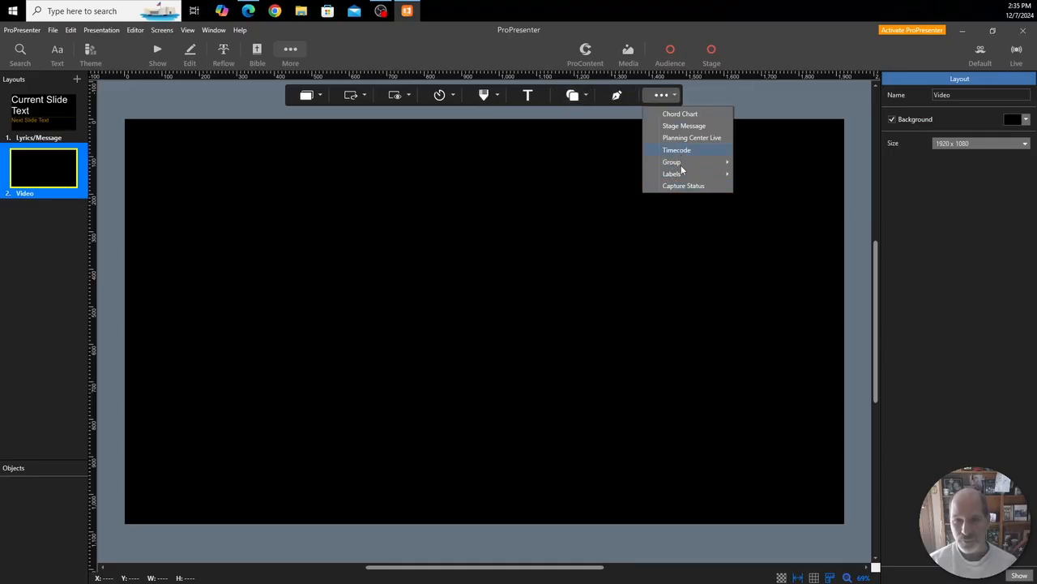
click(626, 114)
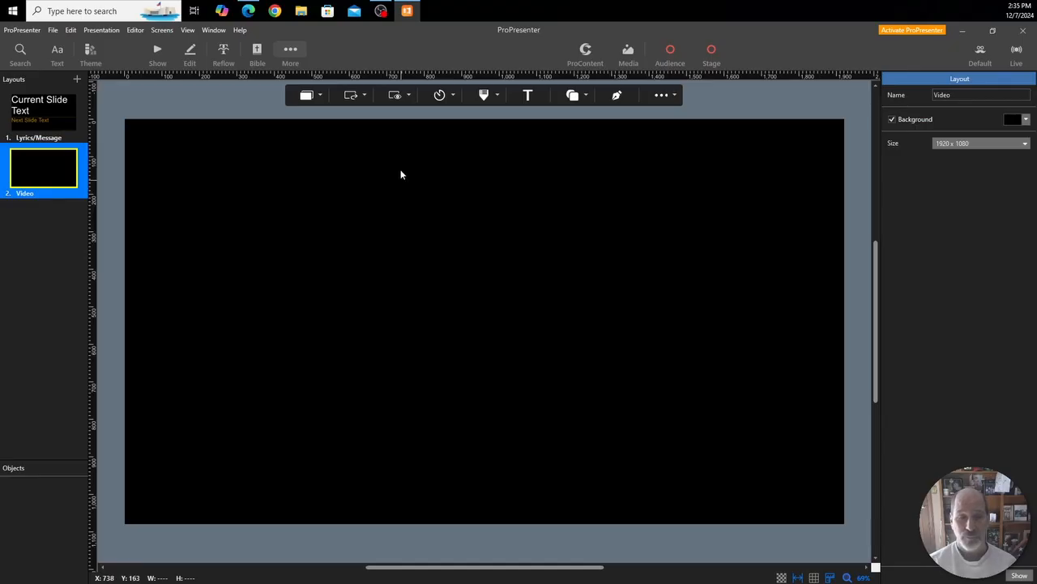
click(410, 95)
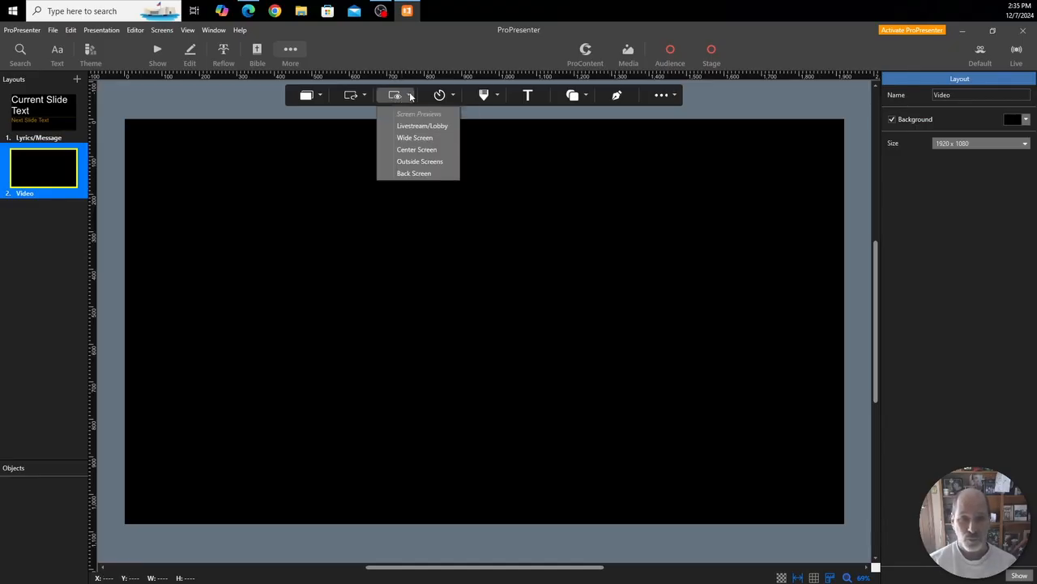
click(414, 162)
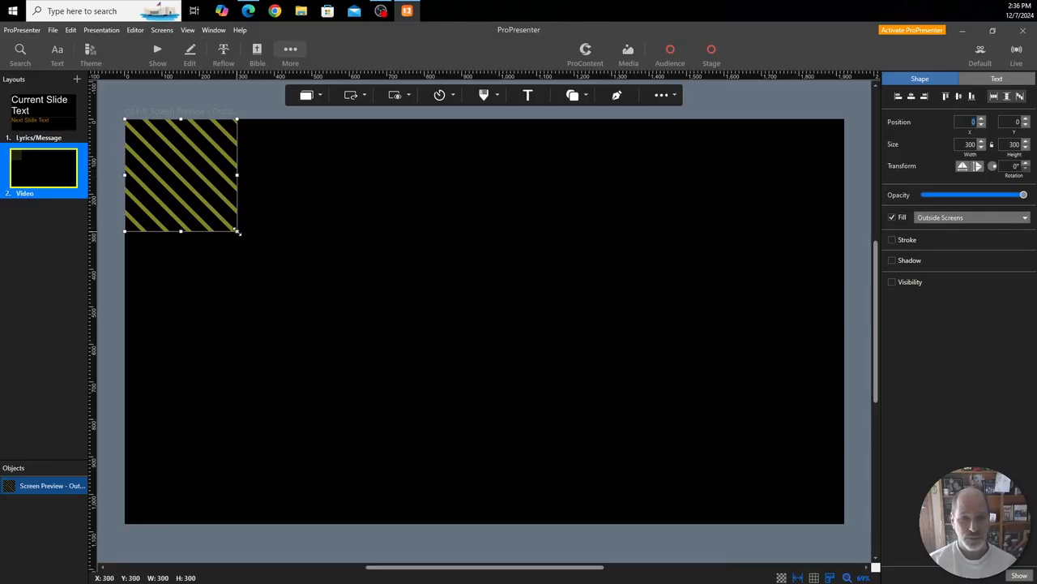
drag(239, 233, 222, 187)
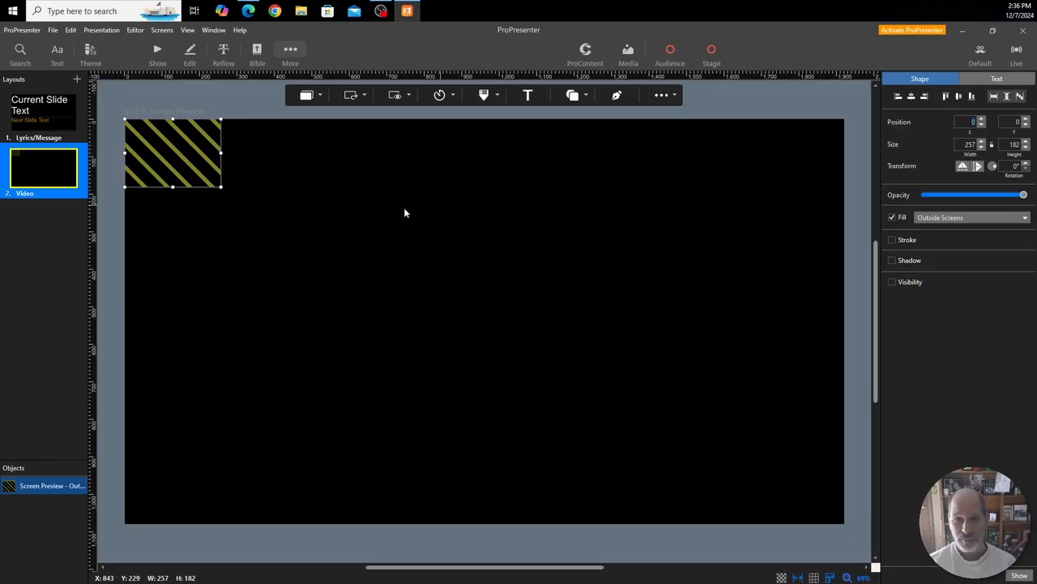
Set the Video layout's size to the Back Screen size of 1920 x 1080
click(959, 144)
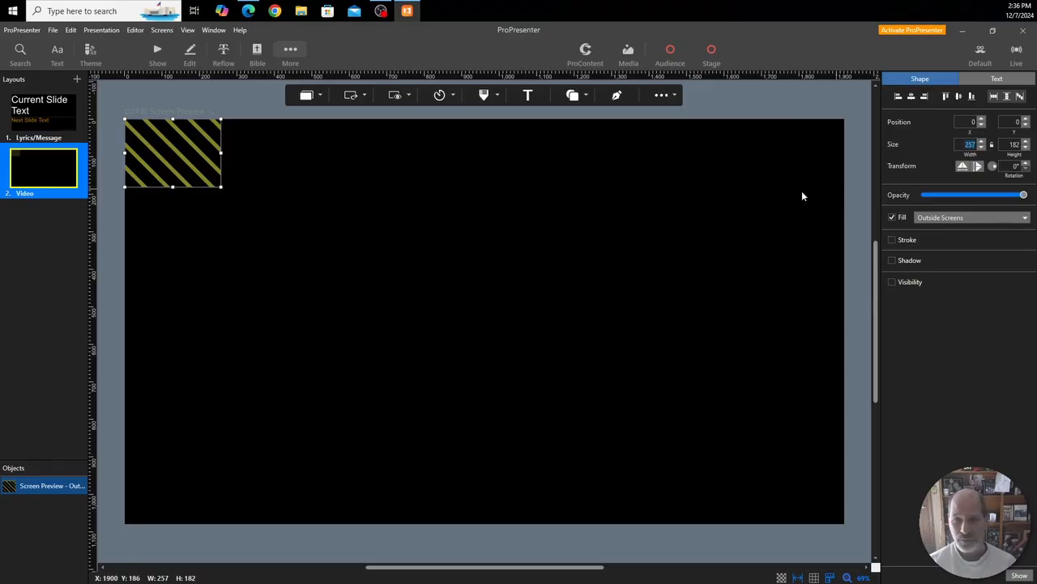
click(50, 194)
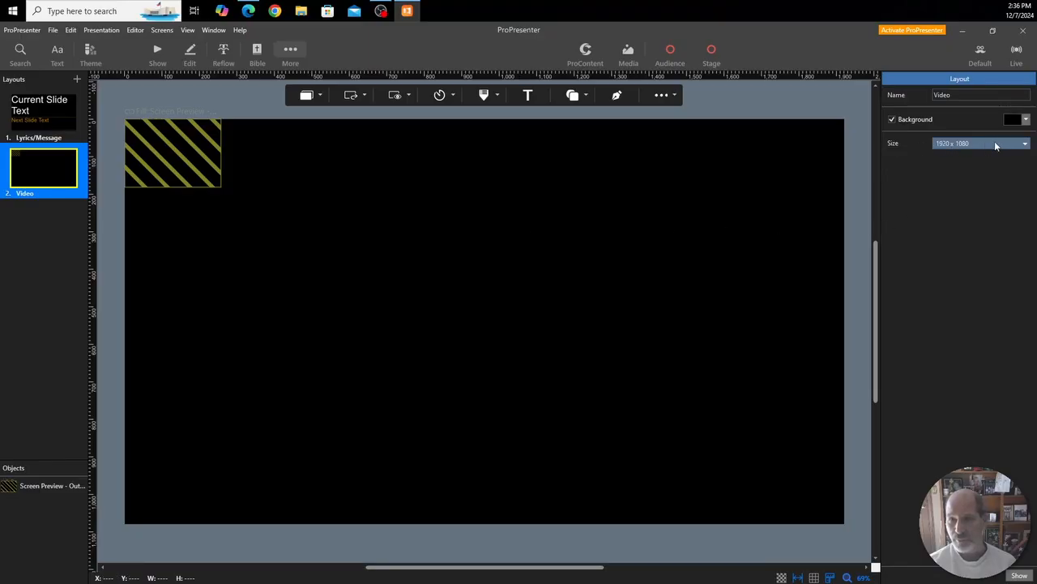
click(1026, 144)
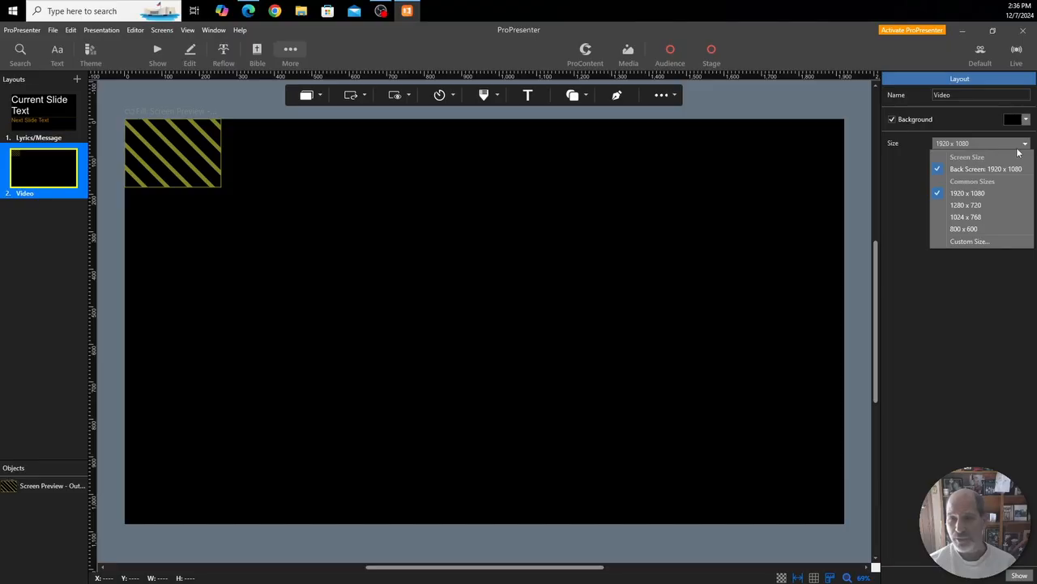
click(964, 168)
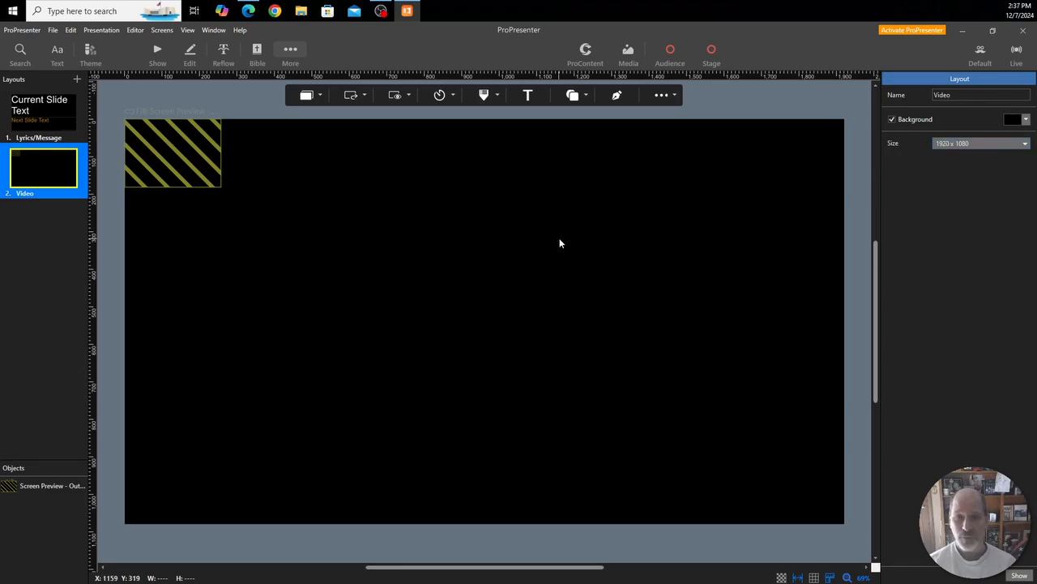
Set the Outside Screens preview object's width to 1920 and height to 1080 so it fills the layout
click(172, 150)
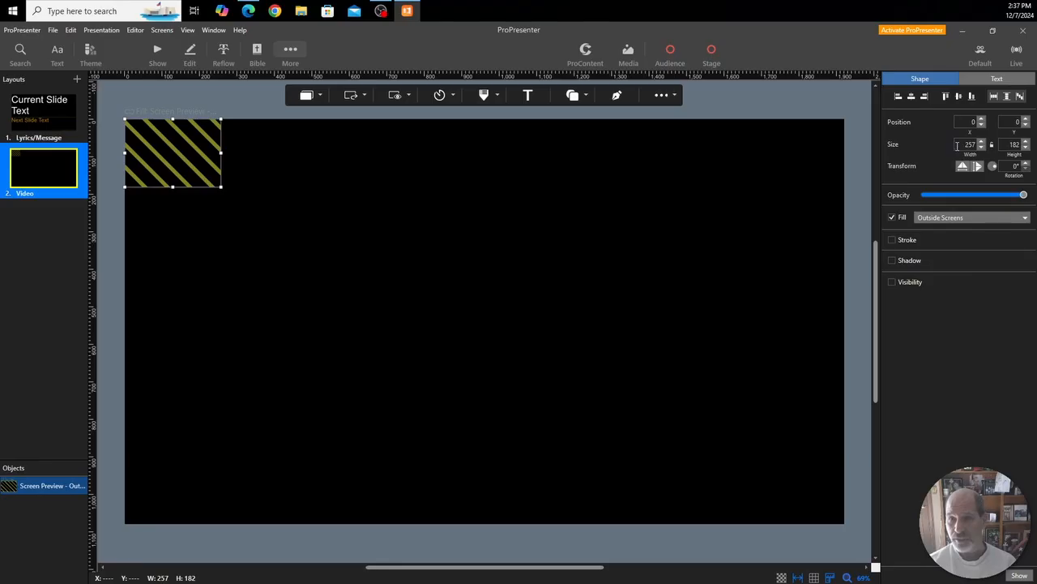
click(957, 146)
text(10)
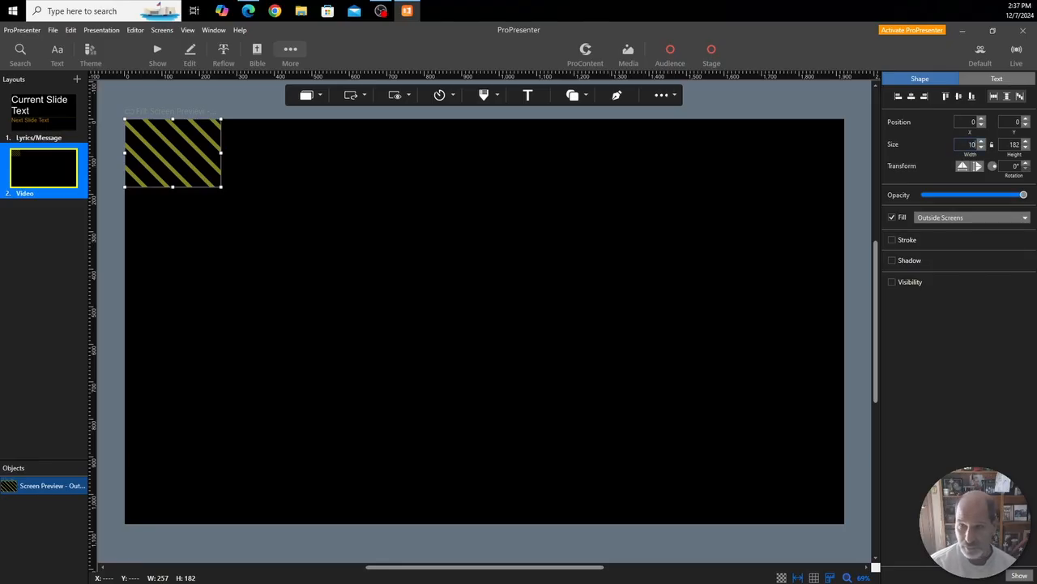
key(BackSpace)
text(9)
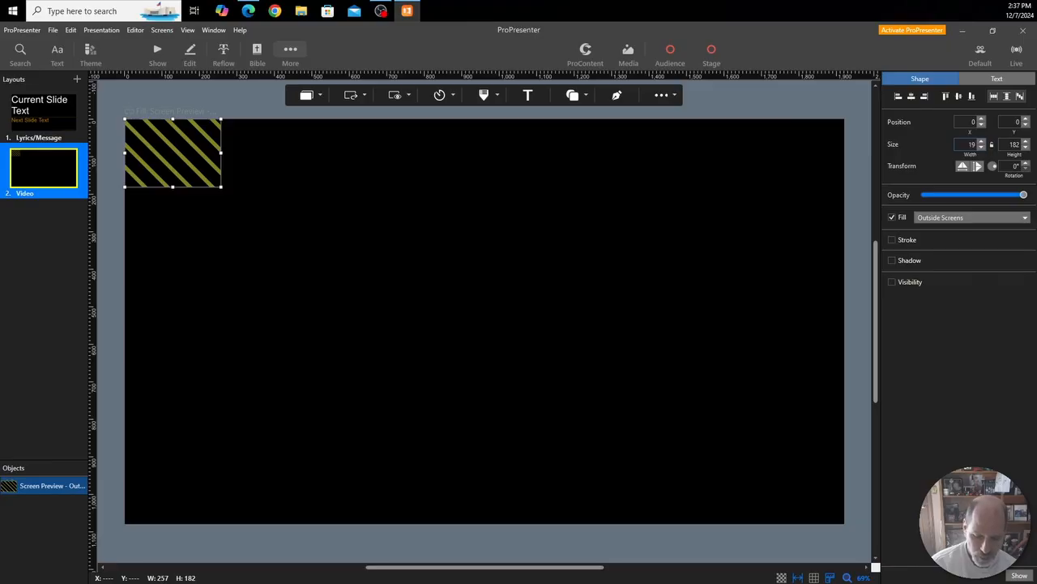
text(20)
key(Tab)
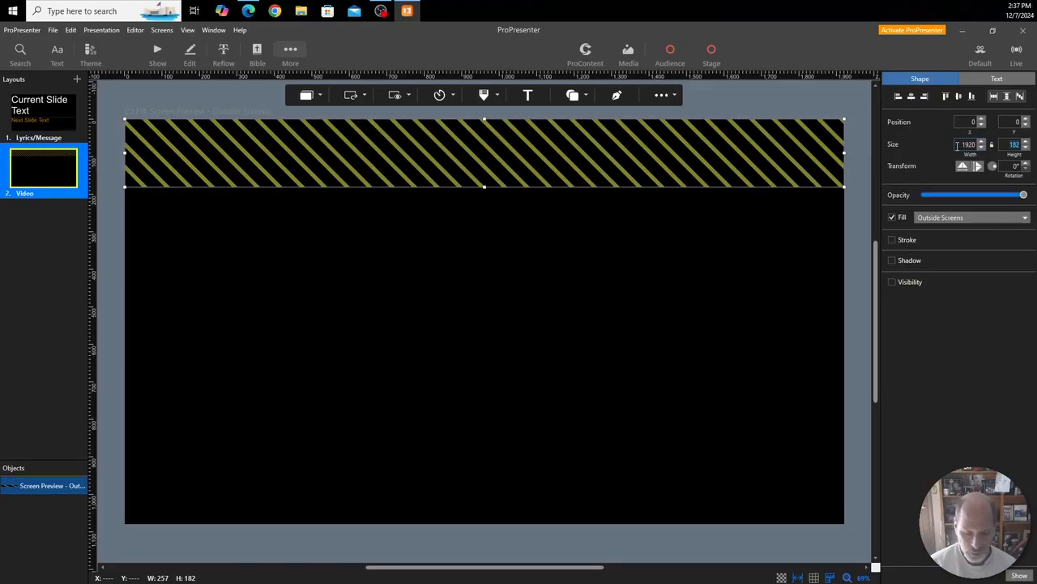
text(1080)
key(Tab)
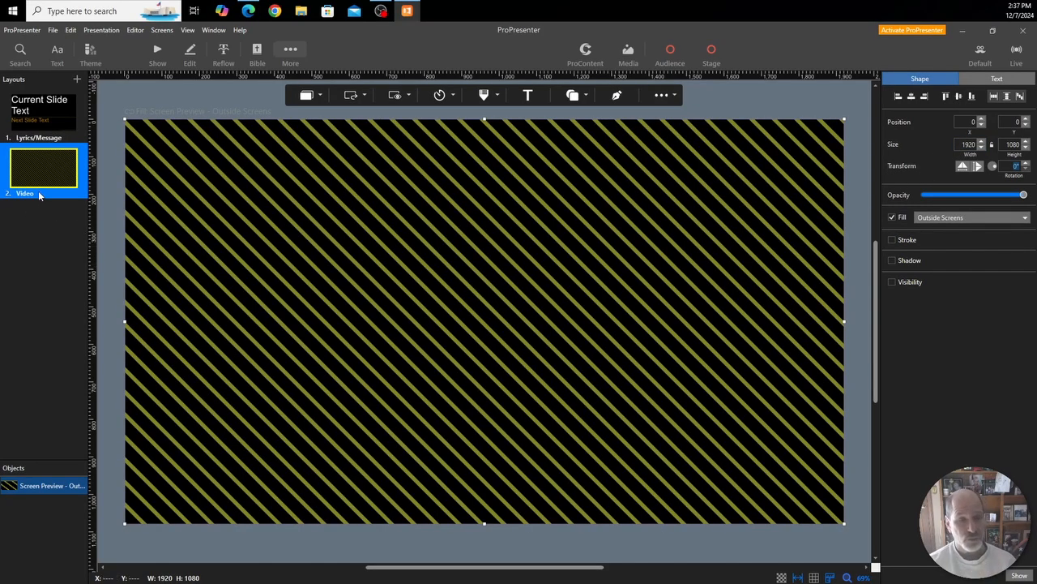
Return to the show view, display the stage controls, and switch the output preview to Back Screen
click(157, 50)
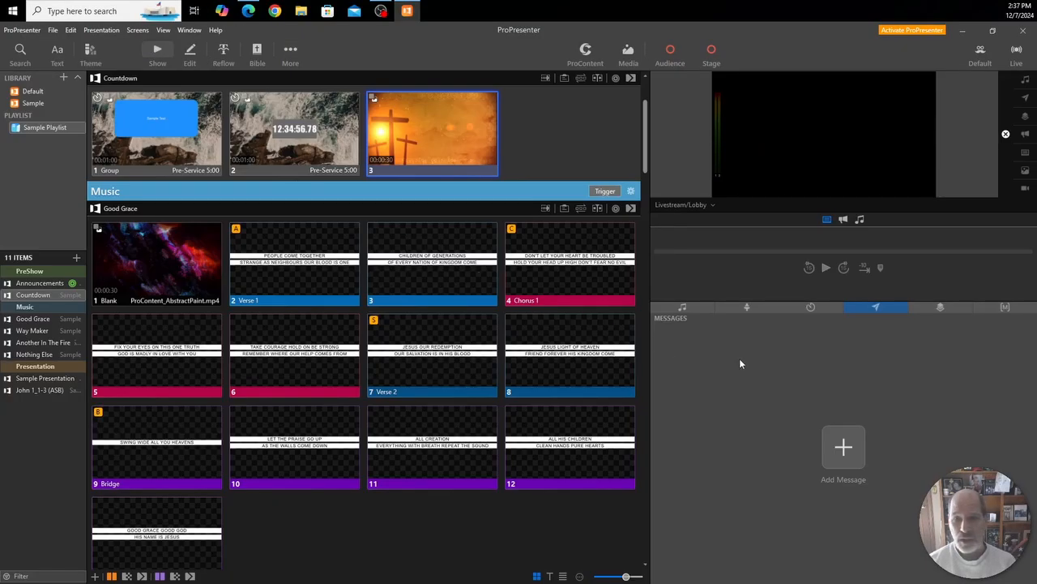
click(748, 309)
click(694, 205)
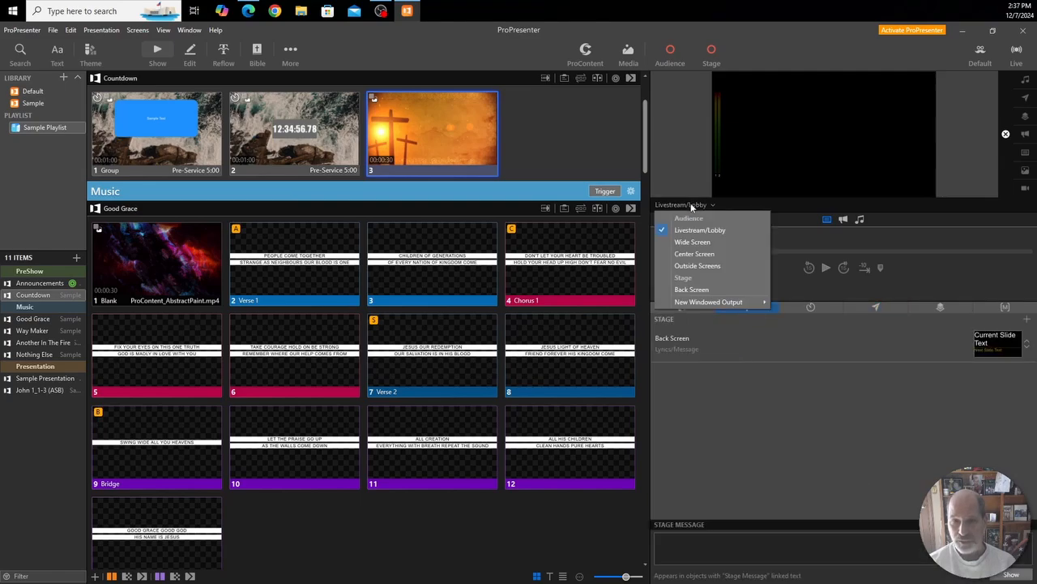
click(691, 289)
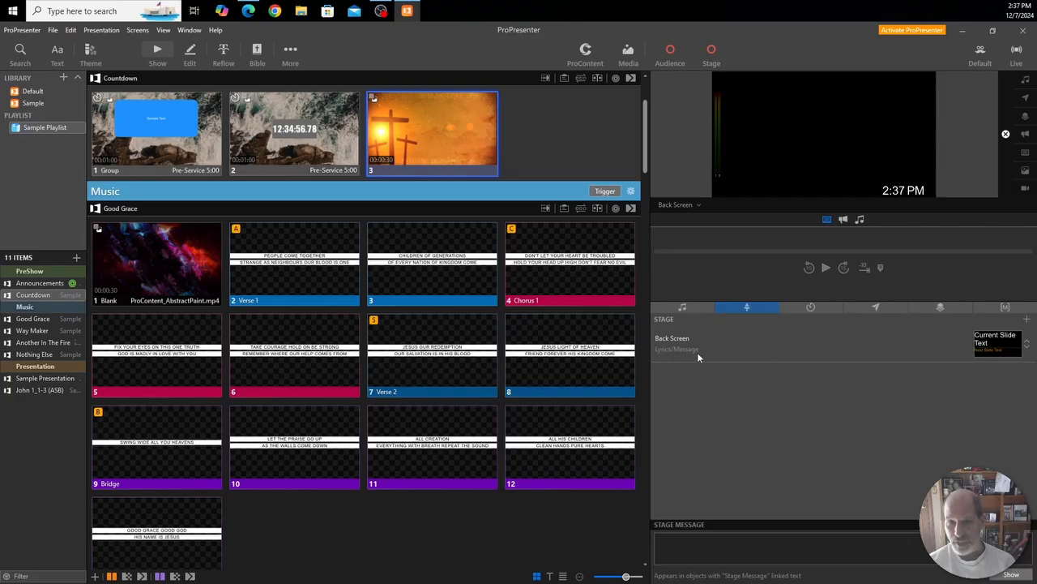
Assign the Video layout to the Back Screen and trigger the second Countdown slide to test it
click(1027, 345)
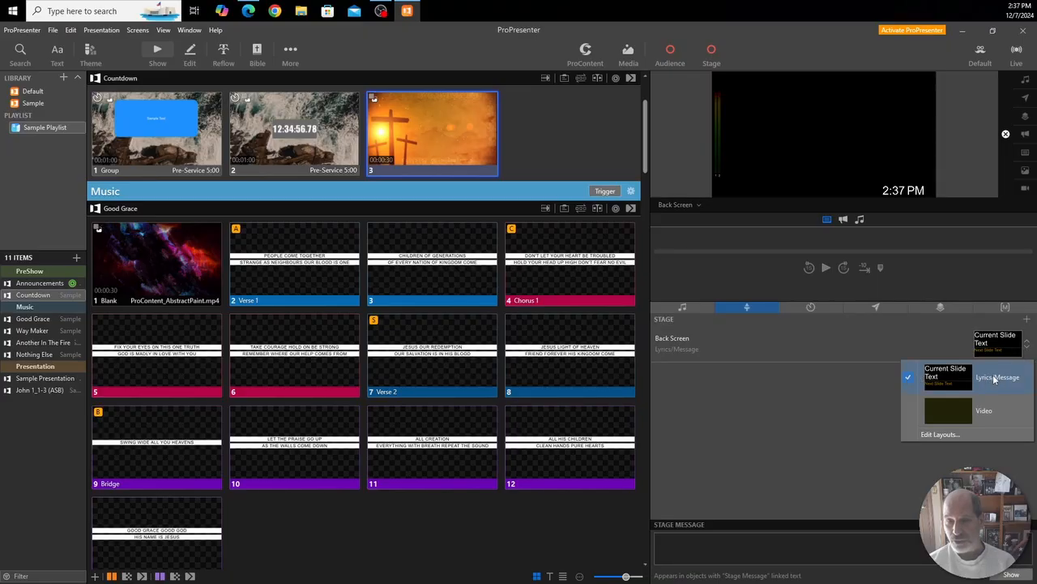
click(984, 410)
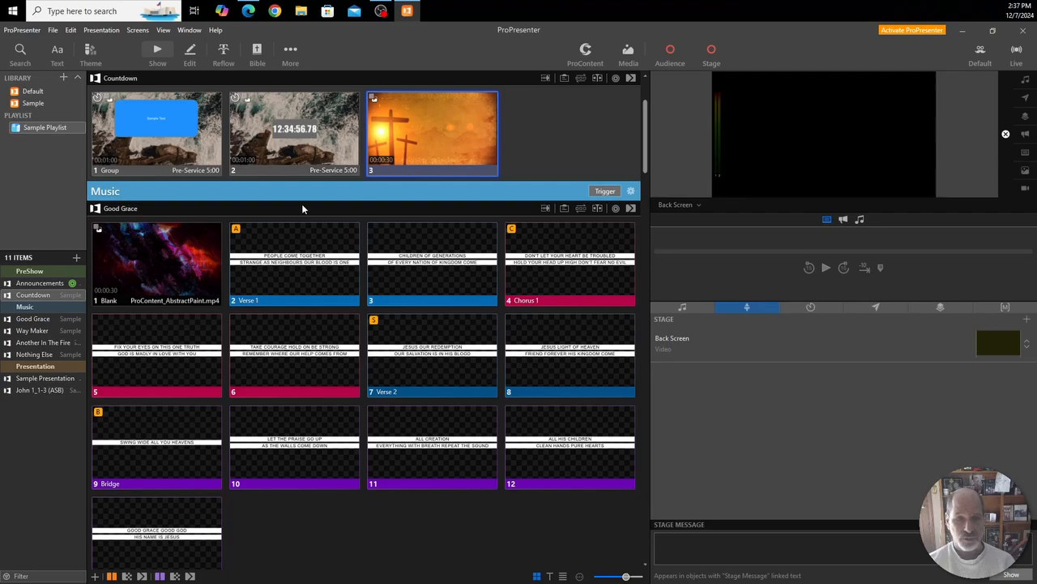
click(263, 147)
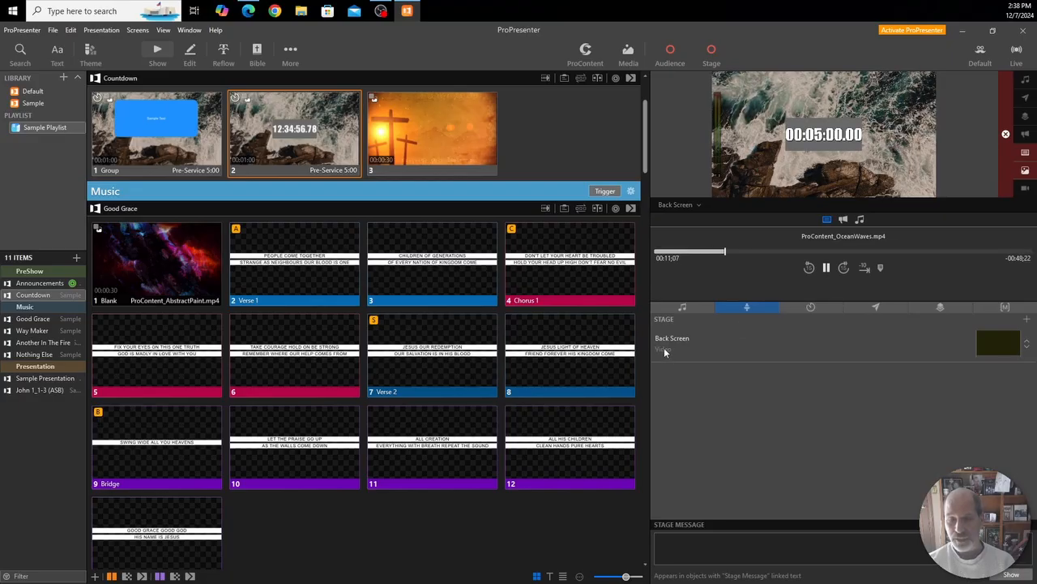
Switch the Back Screen to the Lyrics/Message layout and trigger Good Grace's Blank and first Verse 1 slides
click(999, 343)
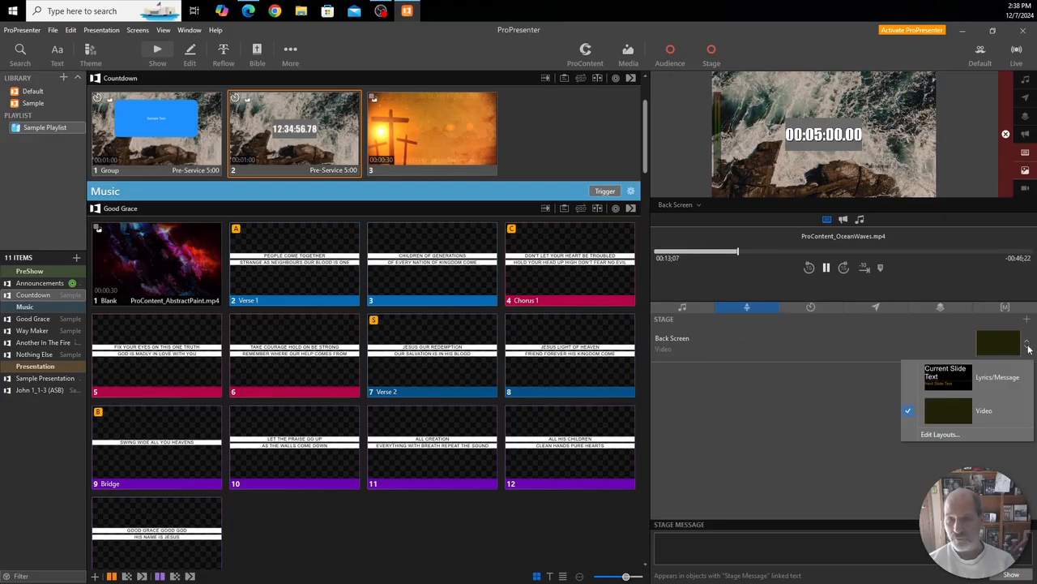
click(998, 377)
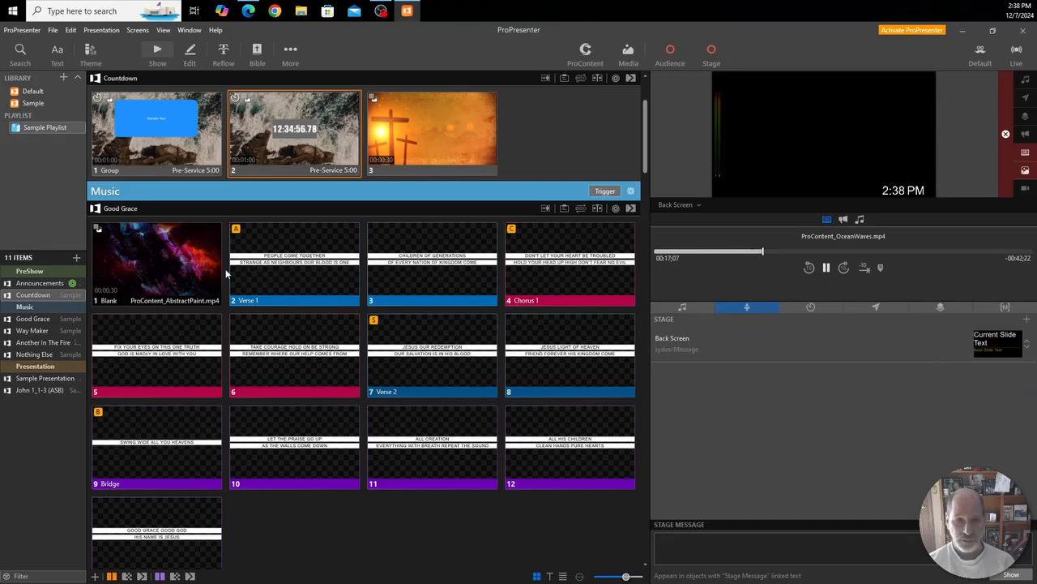
click(176, 273)
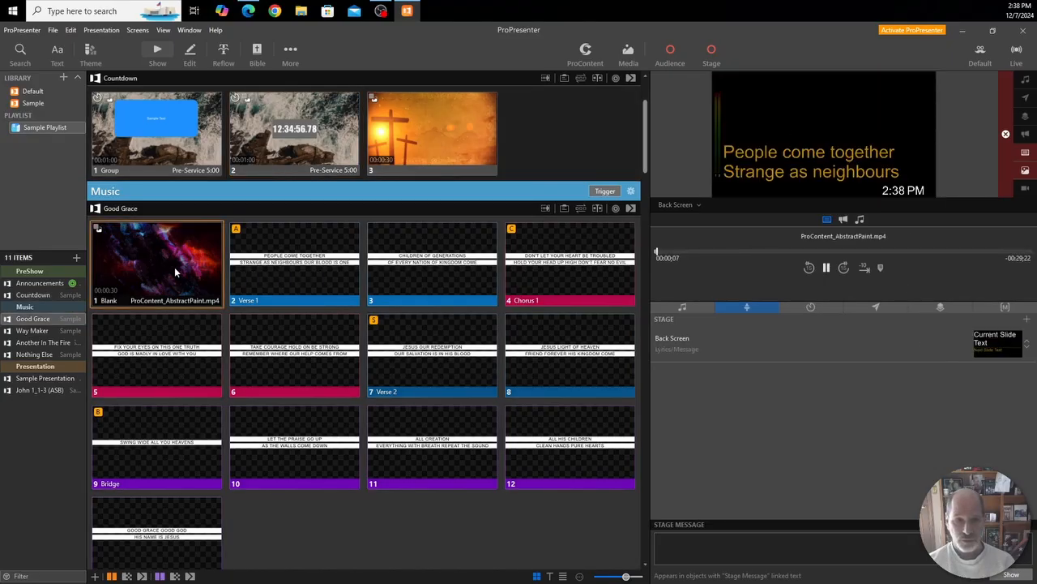
click(282, 267)
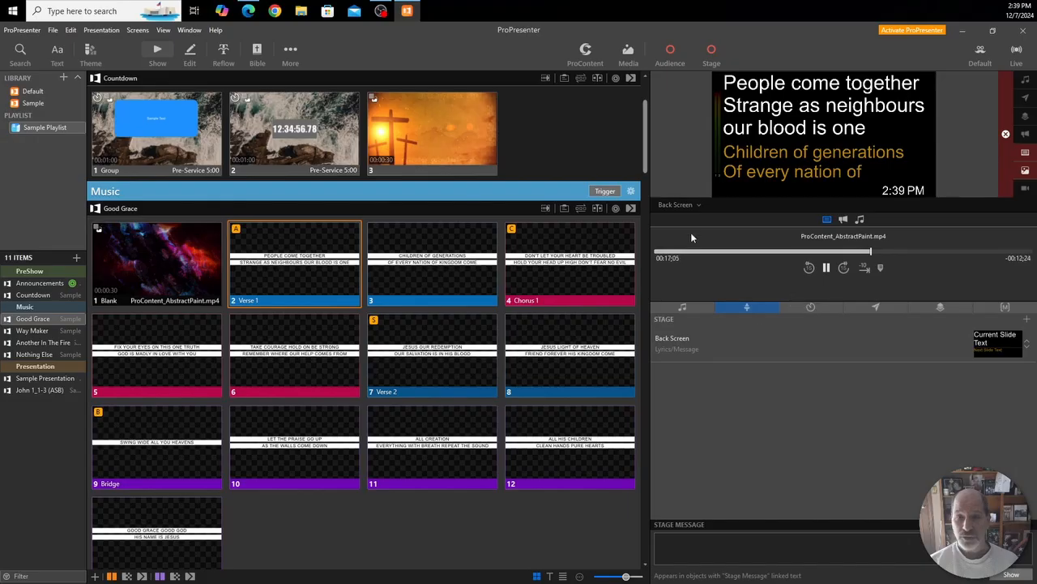
click(679, 204)
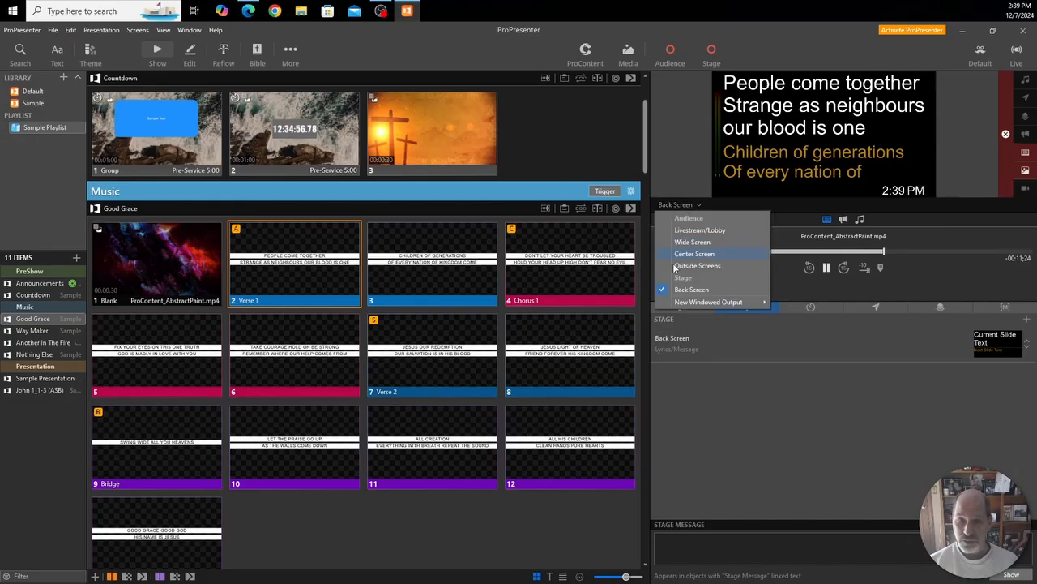
click(815, 441)
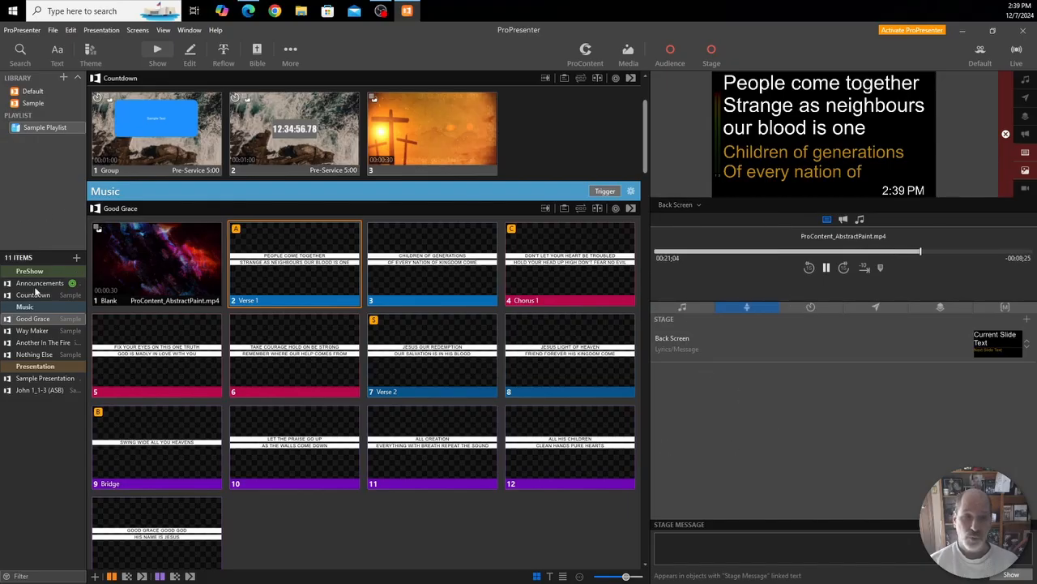